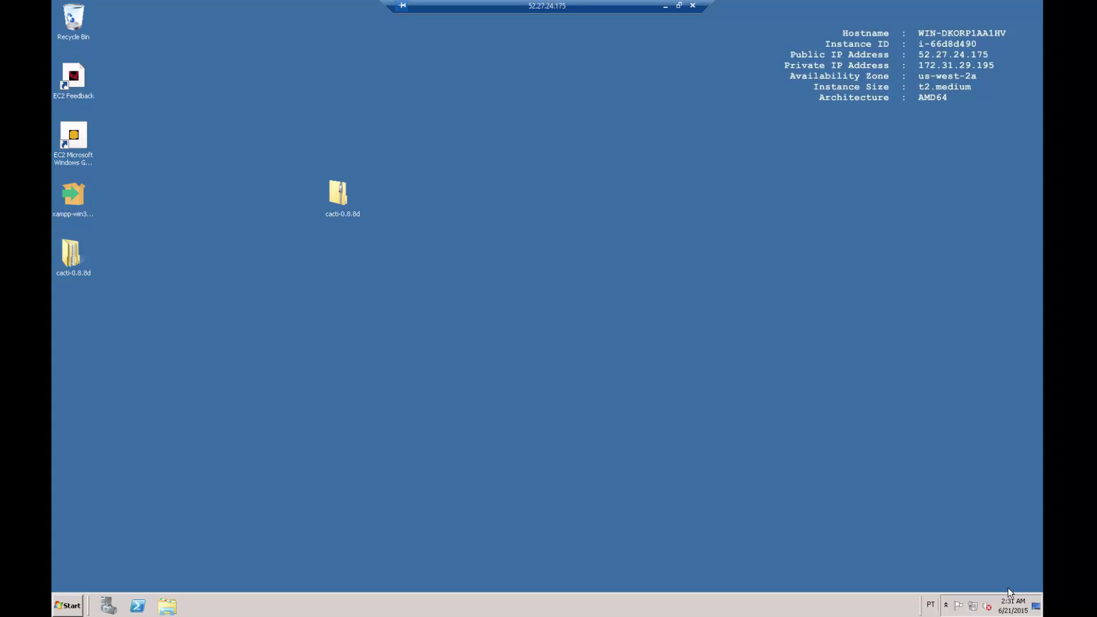
Set the server's time zone to (UTC-03:00) Brasilia and close the date and time settings.
{"action": "right_click", "coordinate": [1009, 600]}
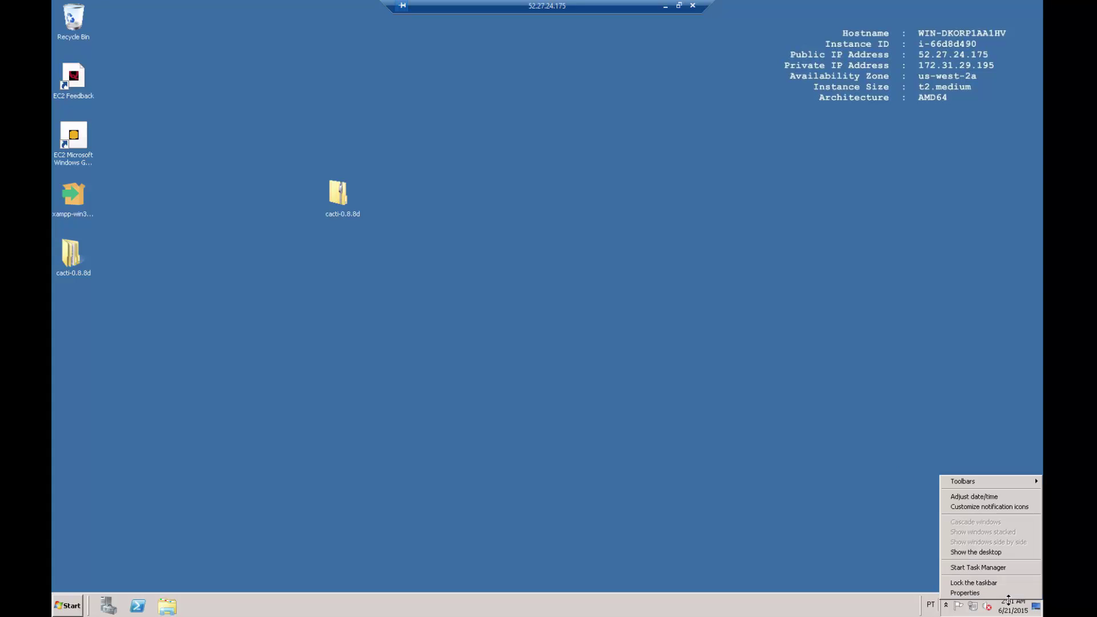
{"action": "left_click", "coordinate": [992, 497]}
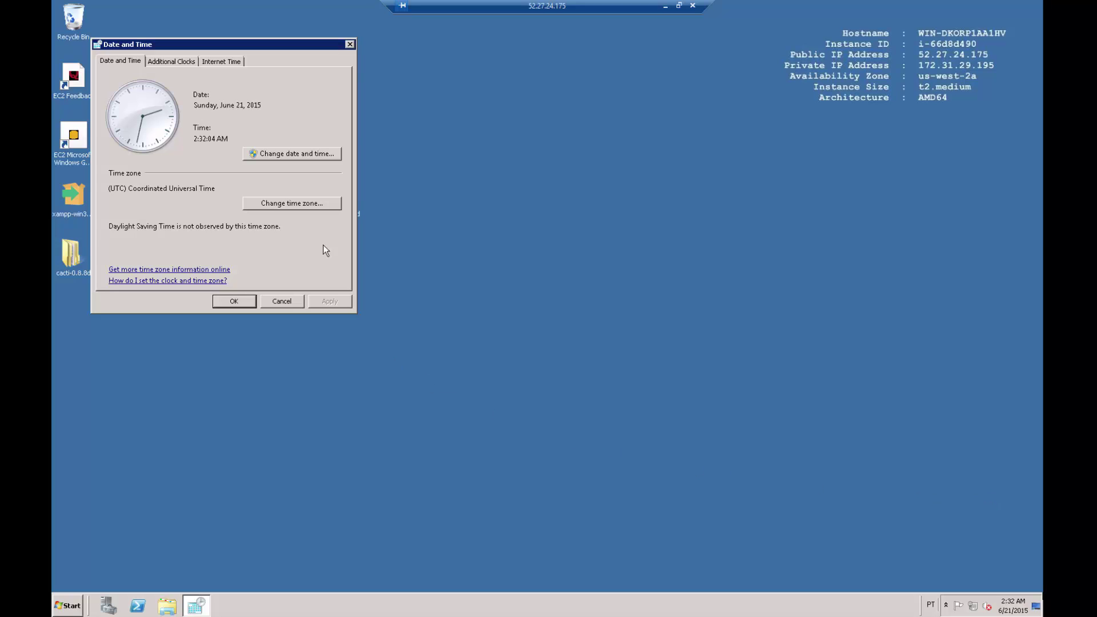
{"action": "left_click", "coordinate": [316, 210]}
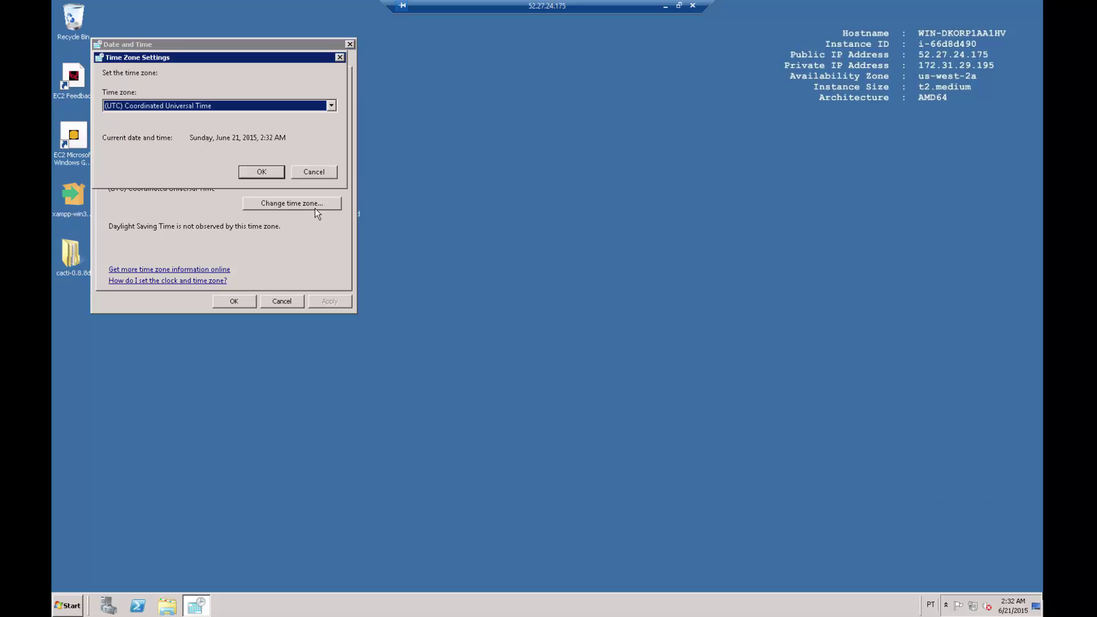
{"action": "left_click", "coordinate": [260, 107]}
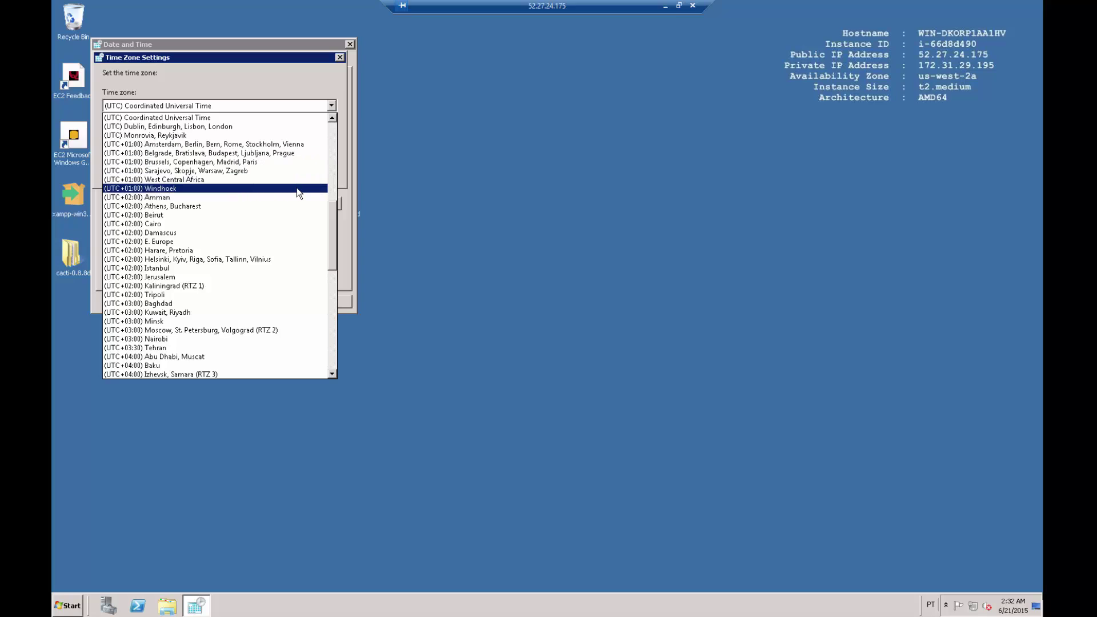
{"action": "scroll", "coordinate": [297, 188], "scroll_direction": "up", "scroll_amount": 2}
{"action": "scroll", "coordinate": [297, 188], "scroll_direction": "up", "scroll_amount": 2}
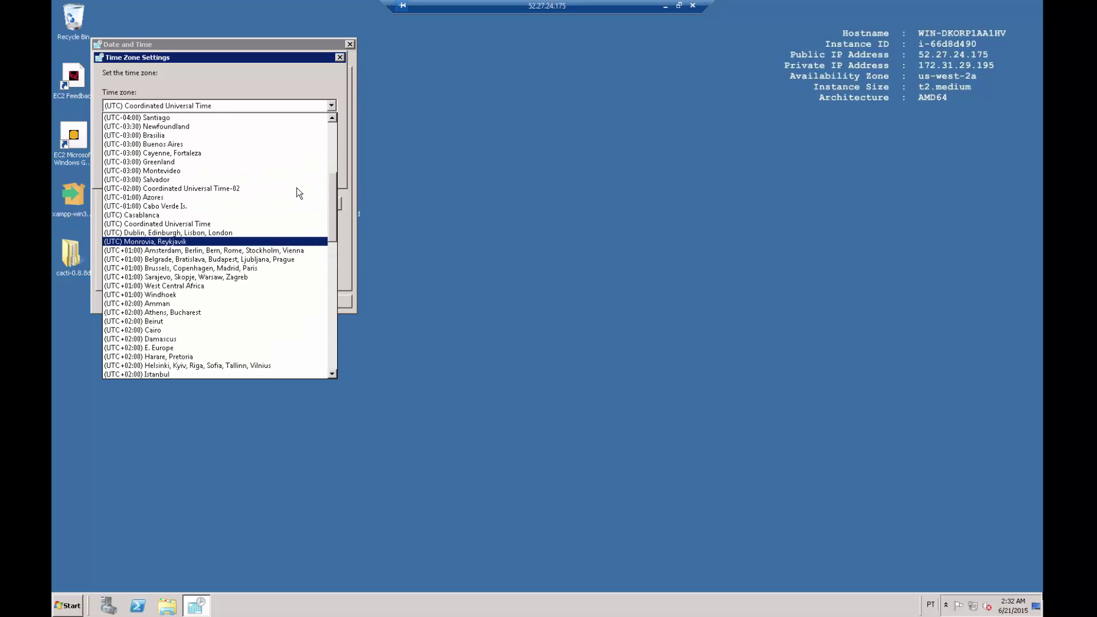
{"action": "scroll", "coordinate": [296, 187], "scroll_direction": "up", "scroll_amount": 1}
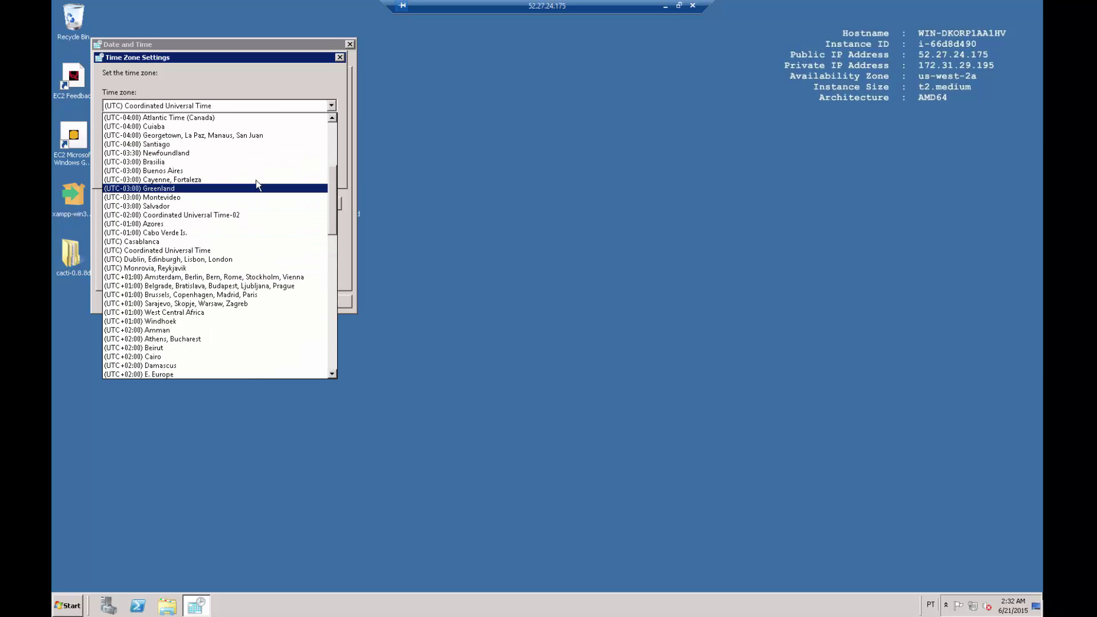
{"action": "left_click", "coordinate": [235, 162]}
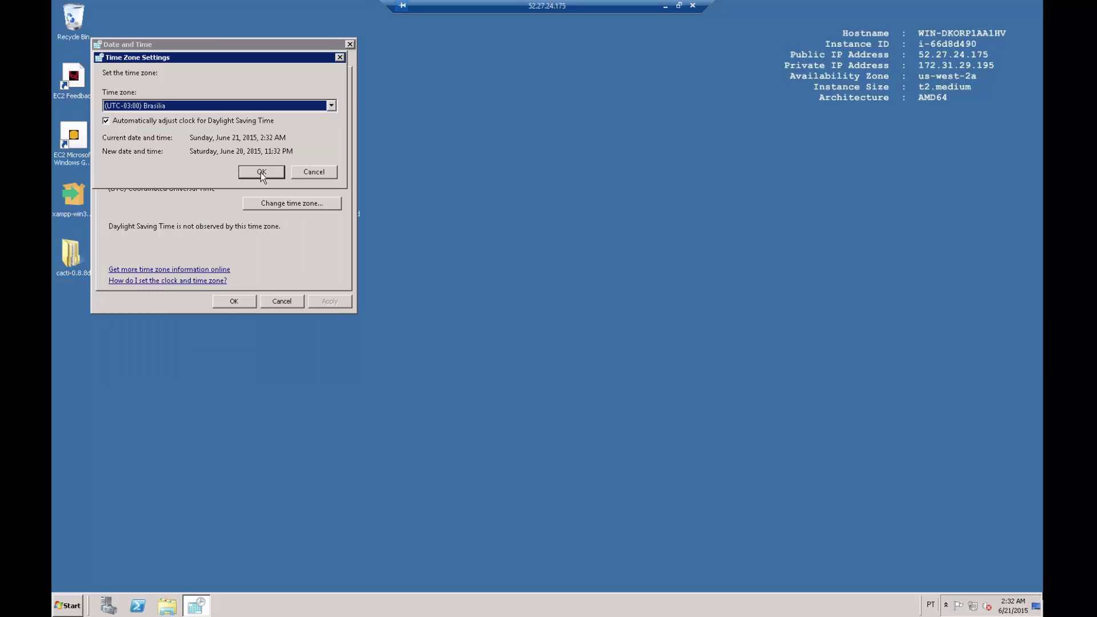
{"action": "left_click", "coordinate": [262, 172]}
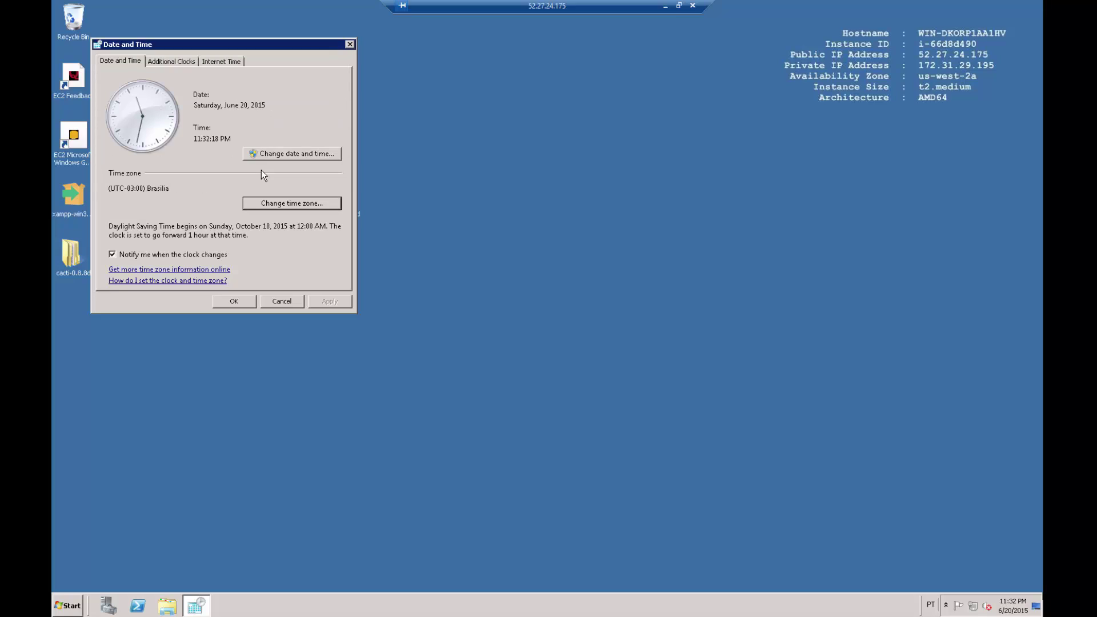
{"action": "left_click", "coordinate": [238, 302]}
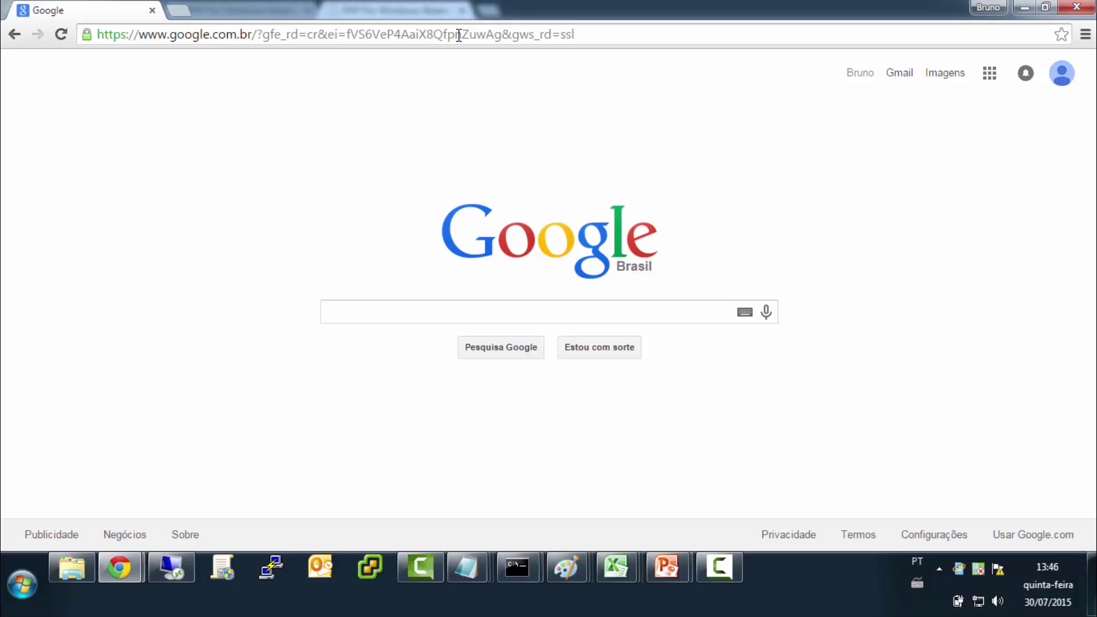
{"action": "left_click", "coordinate": [459, 36]}
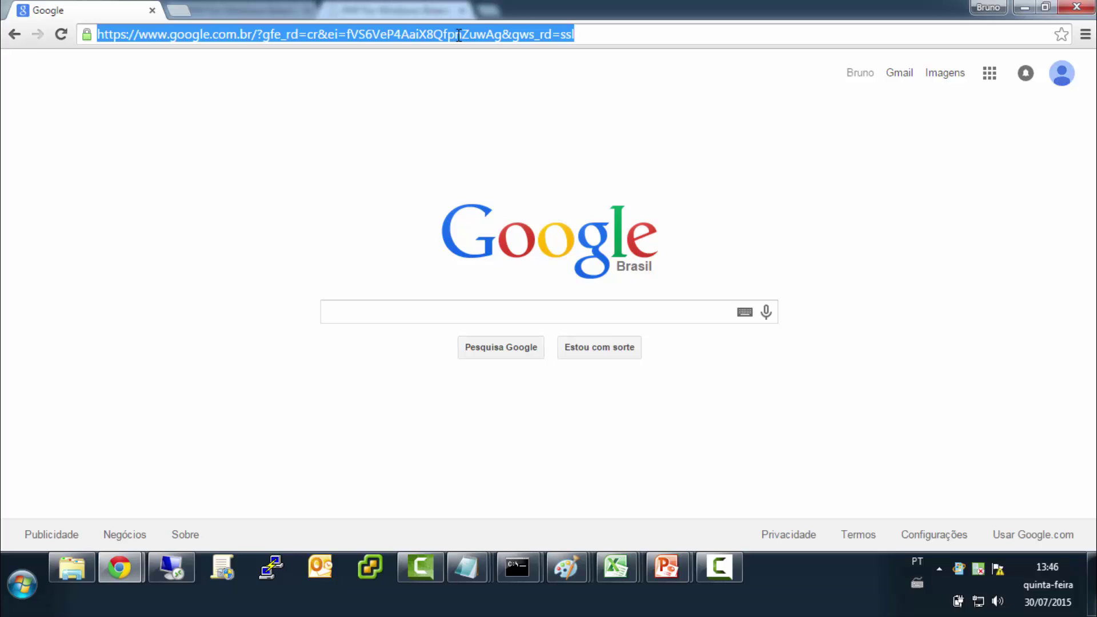
{"action": "key", "text": "BackSpace"}
{"action": "type", "text": "http://windows.php.net/"}
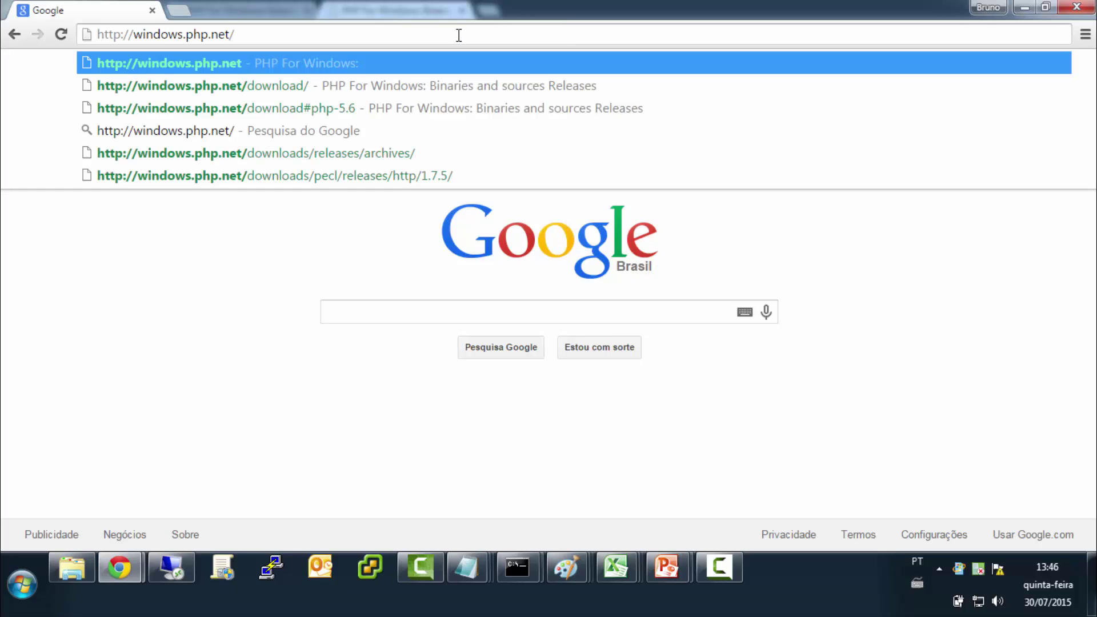
{"action": "key", "text": "Return"}
{"action": "key", "text": "F11"}
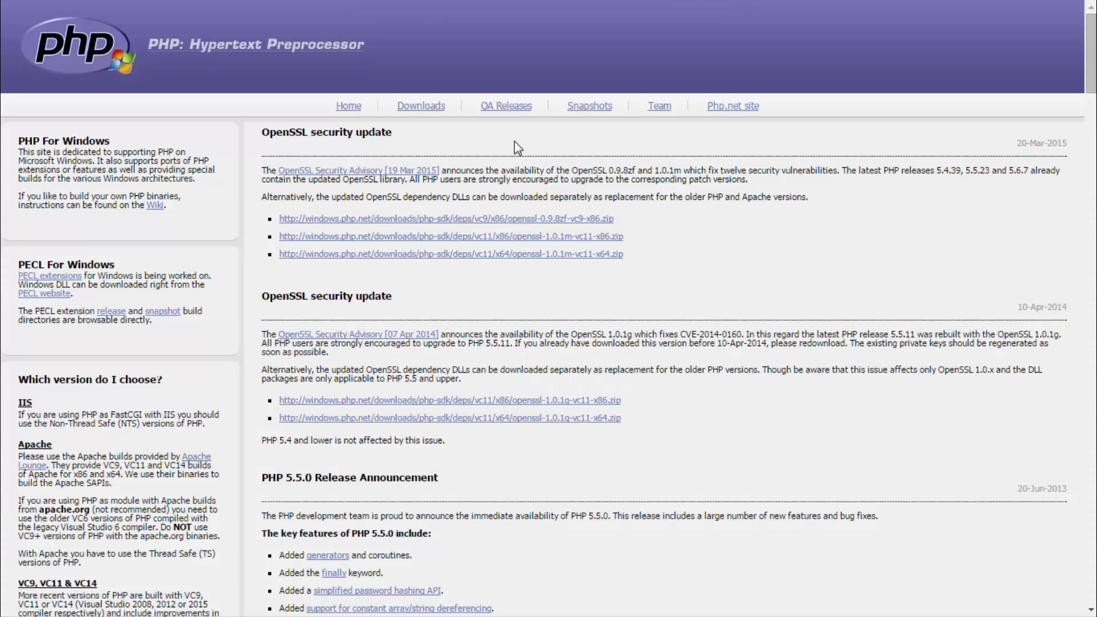
Download the PHP 5.6.11 VC11 x86 Non Thread Safe zip from the site's downloads page into the PHP folder.
{"action": "left_click", "coordinate": [423, 110]}
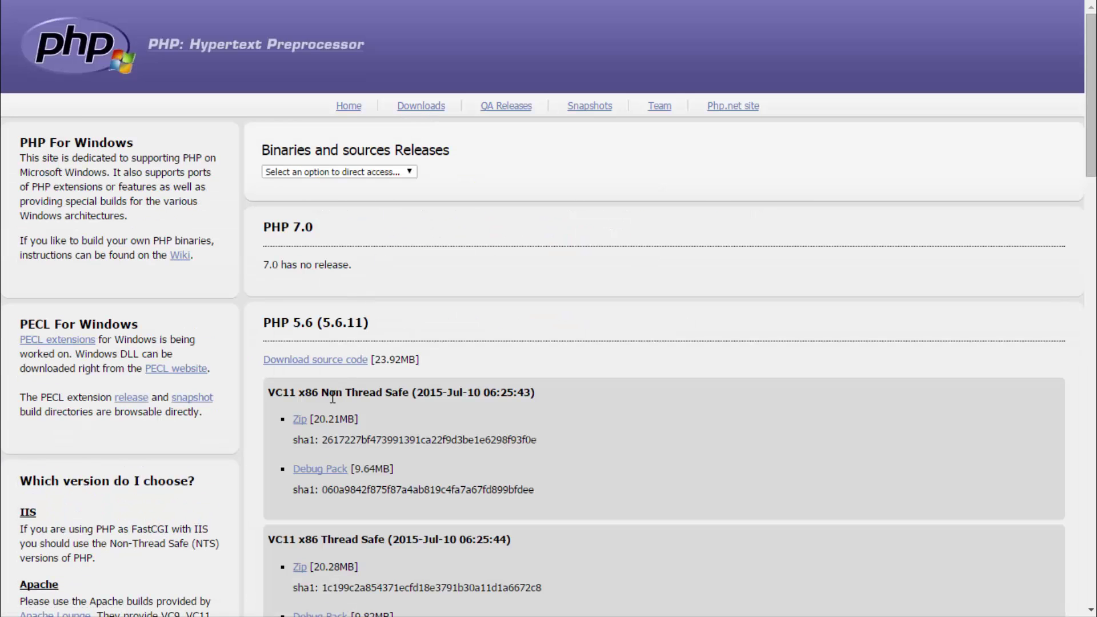
{"action": "left_click", "coordinate": [300, 421]}
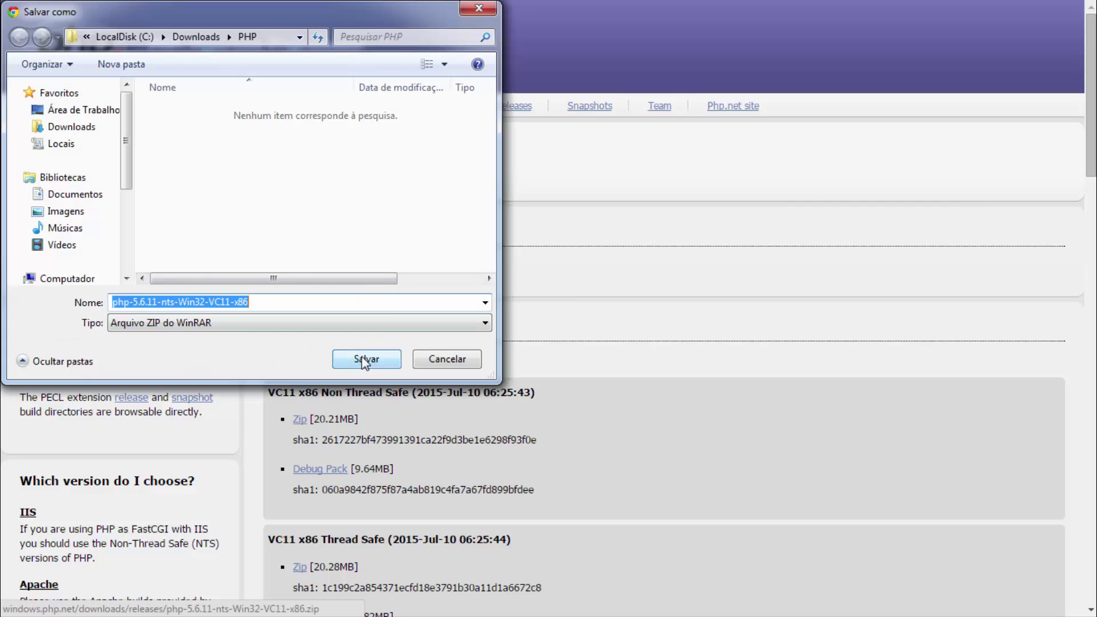
{"action": "left_click", "coordinate": [359, 361]}
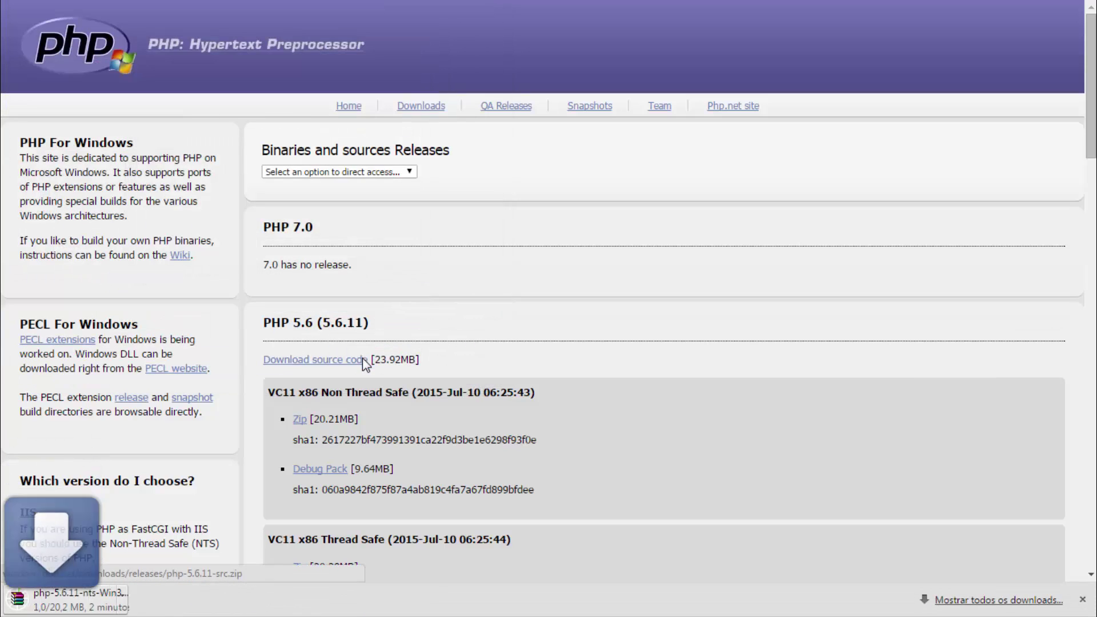
Check the VC11 build requirements and open the download page of the Visual C++ Redistributable for Visual Studio 2012.
{"action": "scroll", "coordinate": [635, 323], "scroll_direction": "down", "scroll_amount": 4}
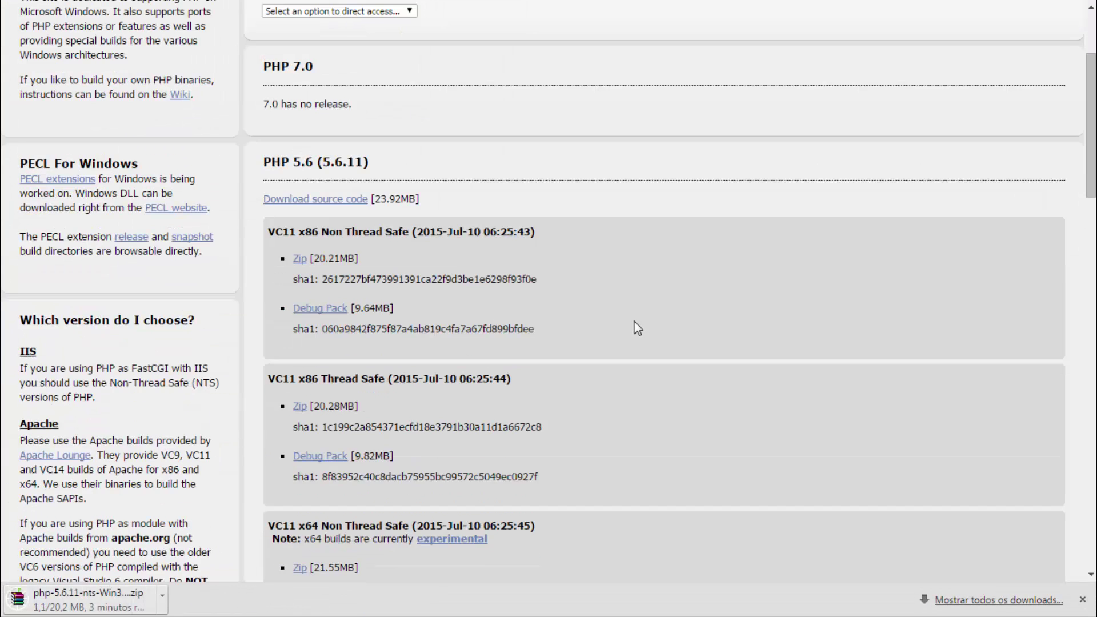
{"action": "scroll", "coordinate": [636, 328], "scroll_direction": "down", "scroll_amount": 1}
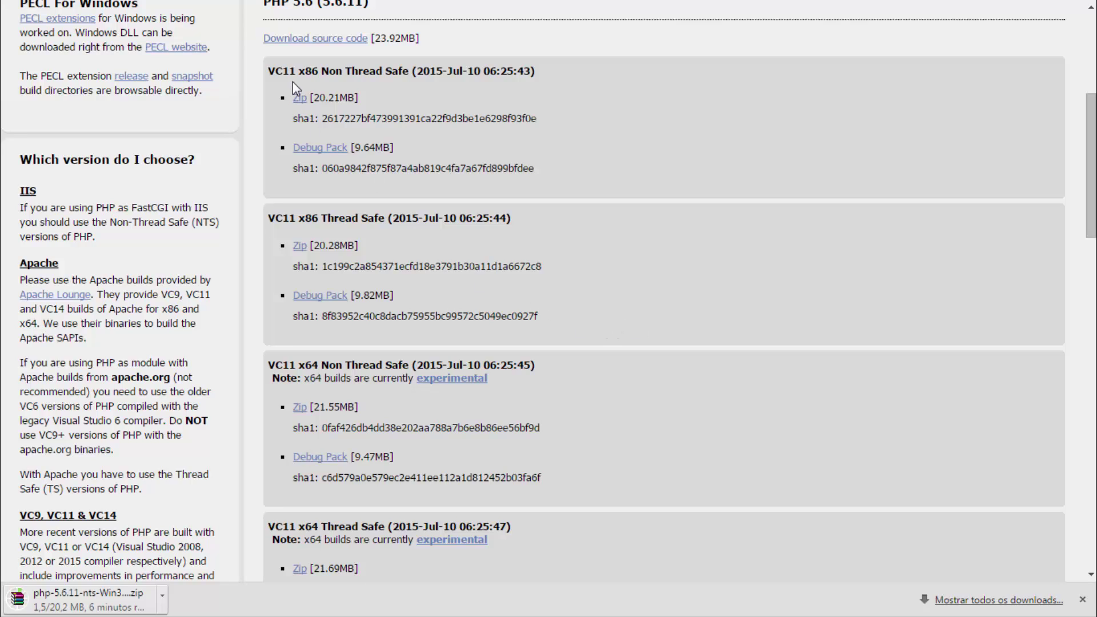
{"action": "left_click_drag", "start_coordinate": [296, 72], "coordinate": [271, 75]}
{"action": "scroll", "coordinate": [293, 72], "scroll_direction": "down", "scroll_amount": 5}
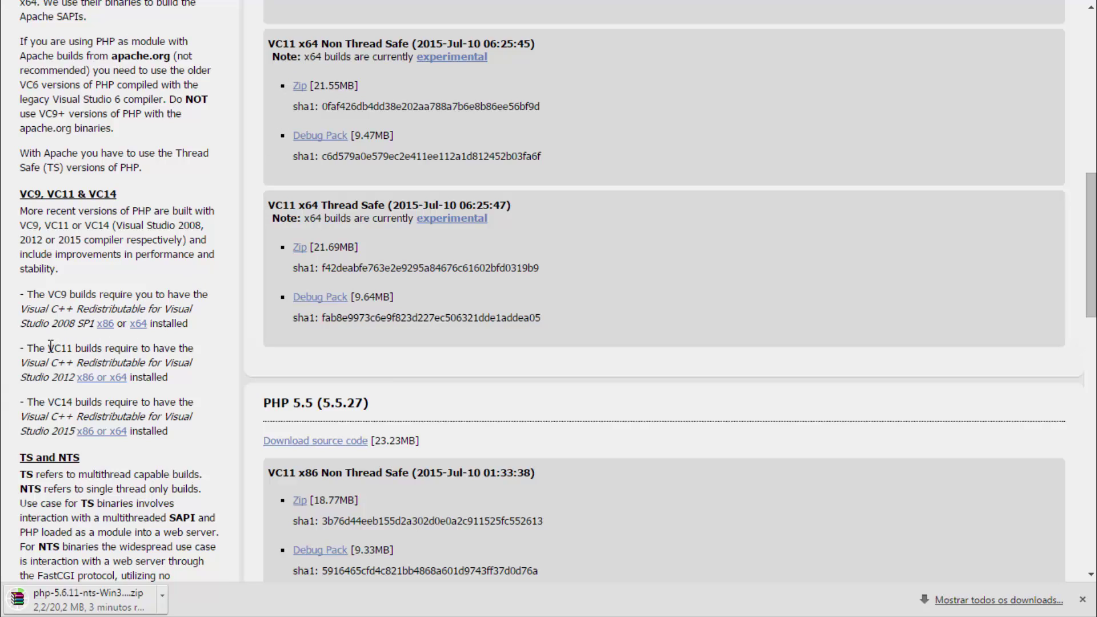
{"action": "left_click_drag", "start_coordinate": [49, 347], "coordinate": [73, 347]}
{"action": "left_click", "coordinate": [96, 379]}
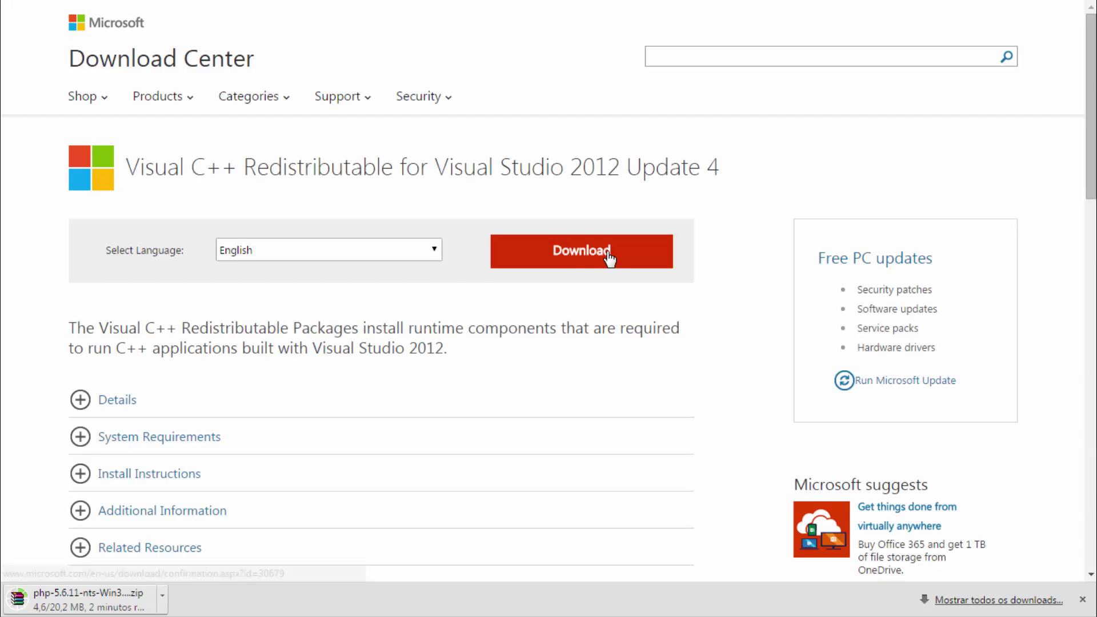
Download the VSU_4\vcredist_x86.exe file of the redistributable and save it in the PHP folder.
{"action": "left_click", "coordinate": [600, 261]}
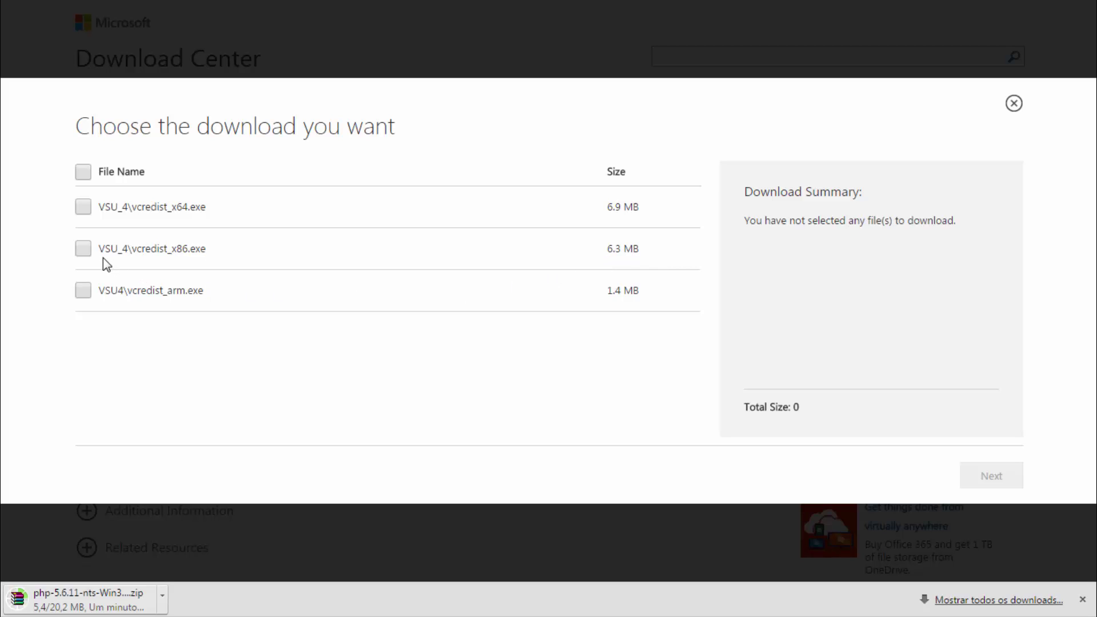
{"action": "mouse_move", "coordinate": [83, 249]}
{"action": "left_mouse_down"}
{"action": "mouse_move", "coordinate": [131, 251]}
{"action": "mouse_move", "coordinate": [100, 250]}
{"action": "left_mouse_up"}
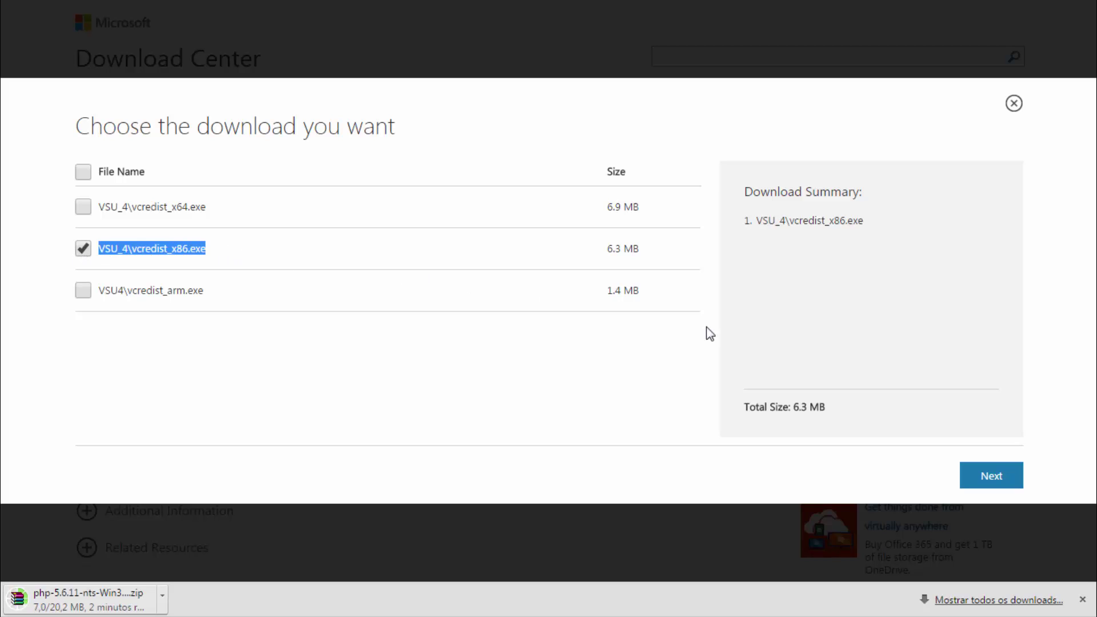
{"action": "left_click", "coordinate": [993, 478]}
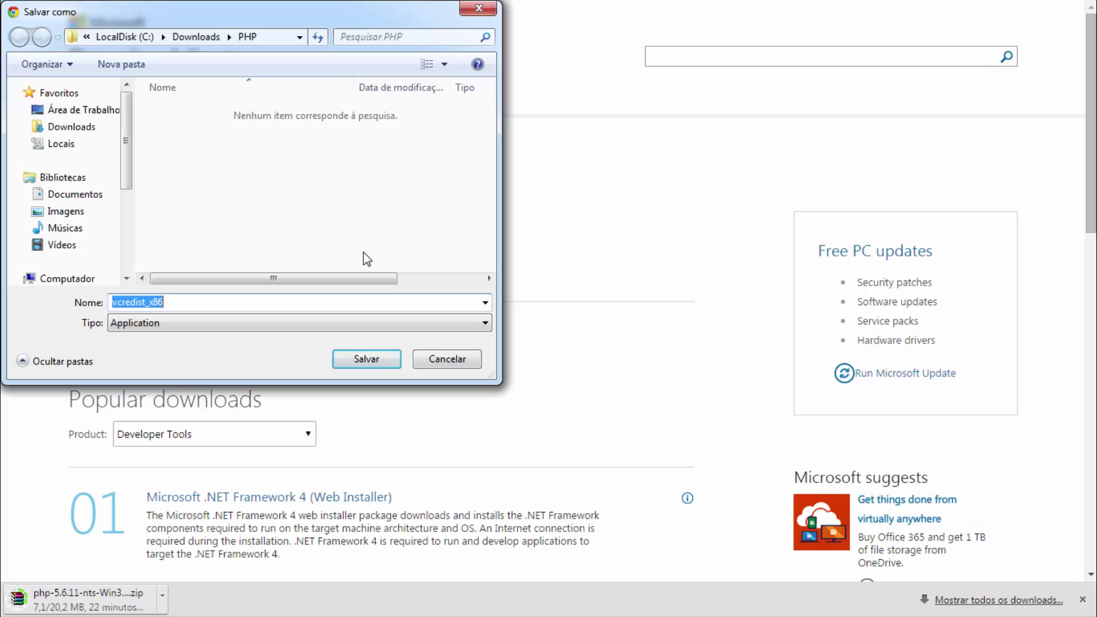
{"action": "left_click", "coordinate": [368, 359]}
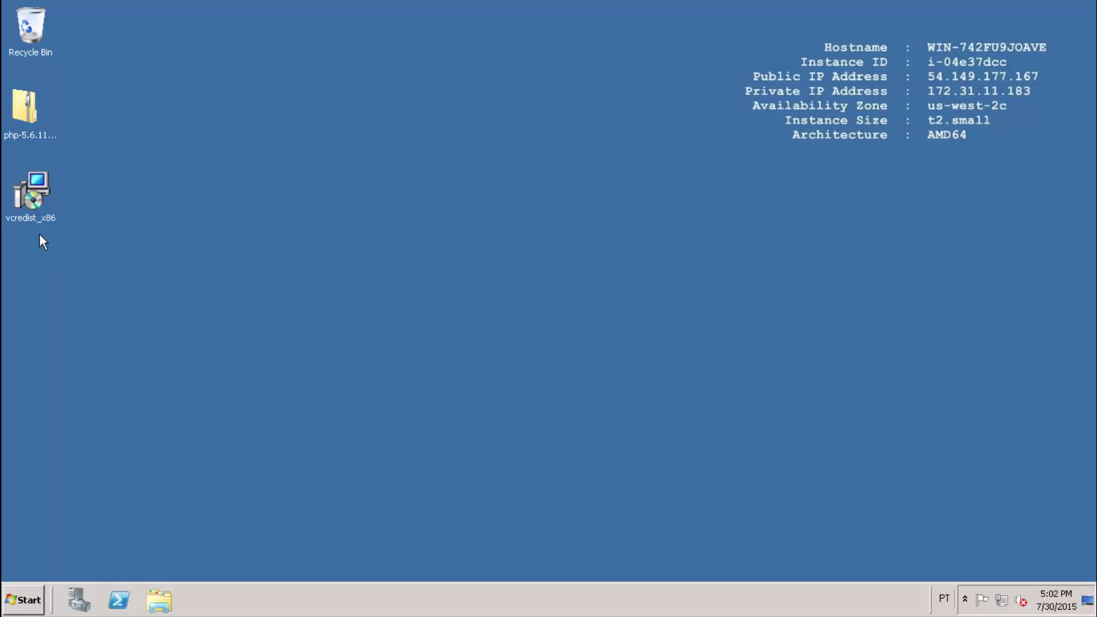
On the remote server desktop, run vcredist_x86 as administrator, accept the license terms and complete the installation.
{"action": "right_click", "coordinate": [35, 200]}
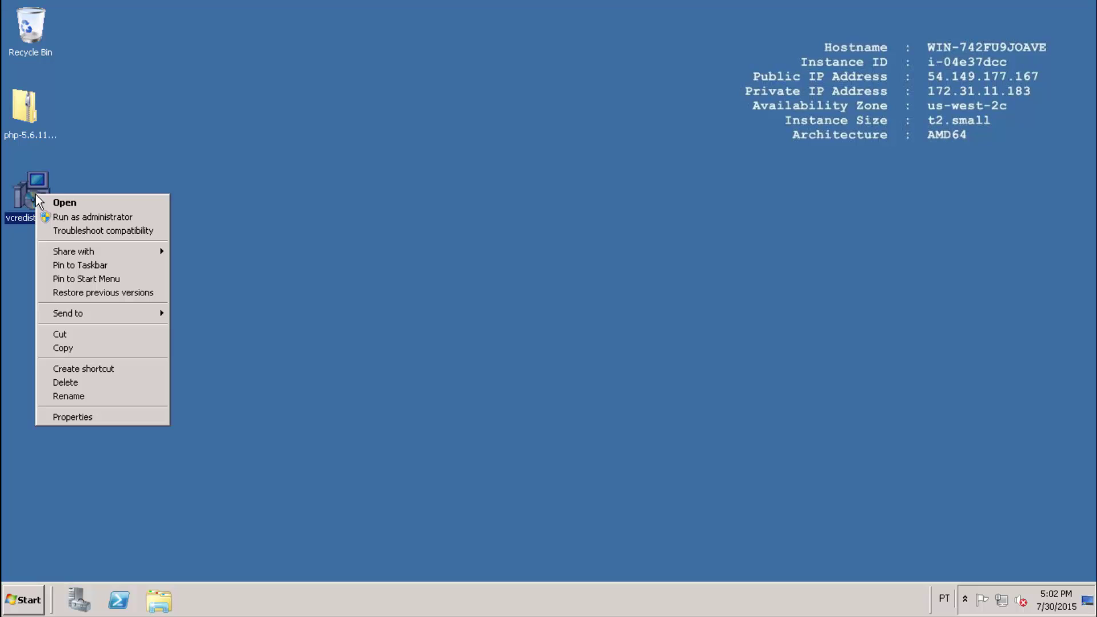
{"action": "left_click", "coordinate": [106, 221]}
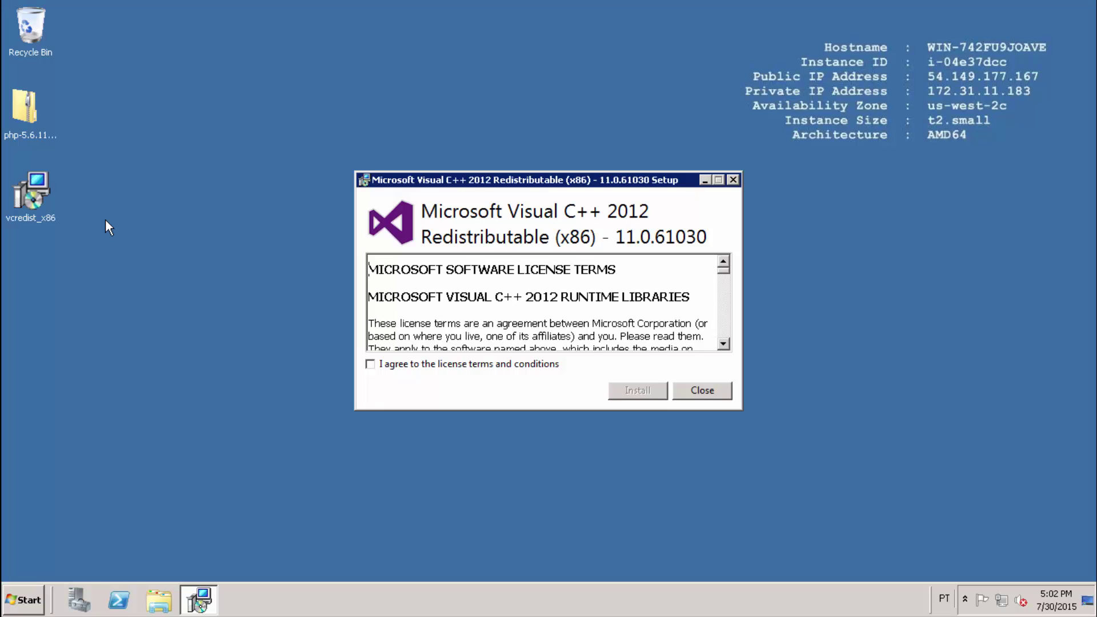
{"action": "left_click", "coordinate": [371, 366]}
{"action": "left_click", "coordinate": [639, 390]}
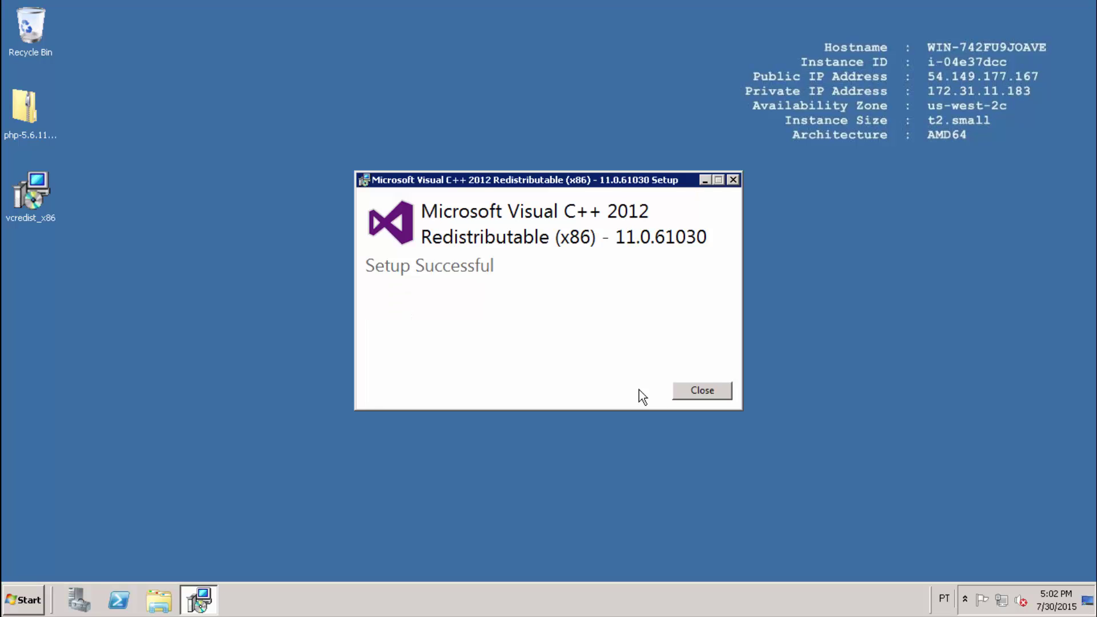
{"action": "left_click", "coordinate": [685, 390]}
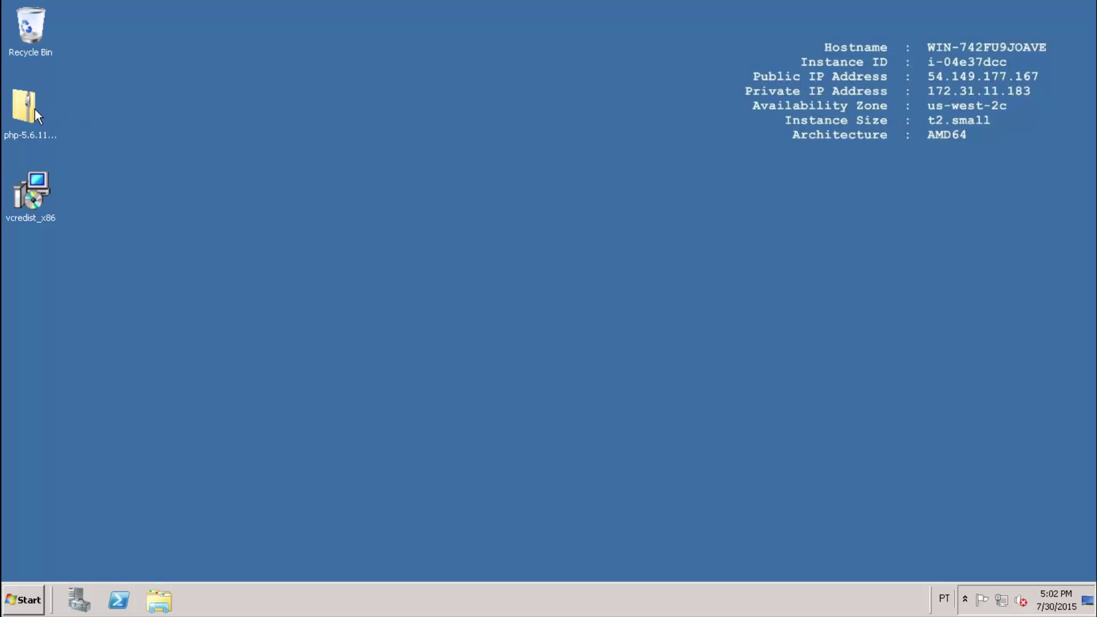
Extract the php-5.6.11-nts-Win32-VC11-x86 archive to the suggested desktop folder and close the extracted folder's window.
{"action": "left_click", "coordinate": [35, 109]}
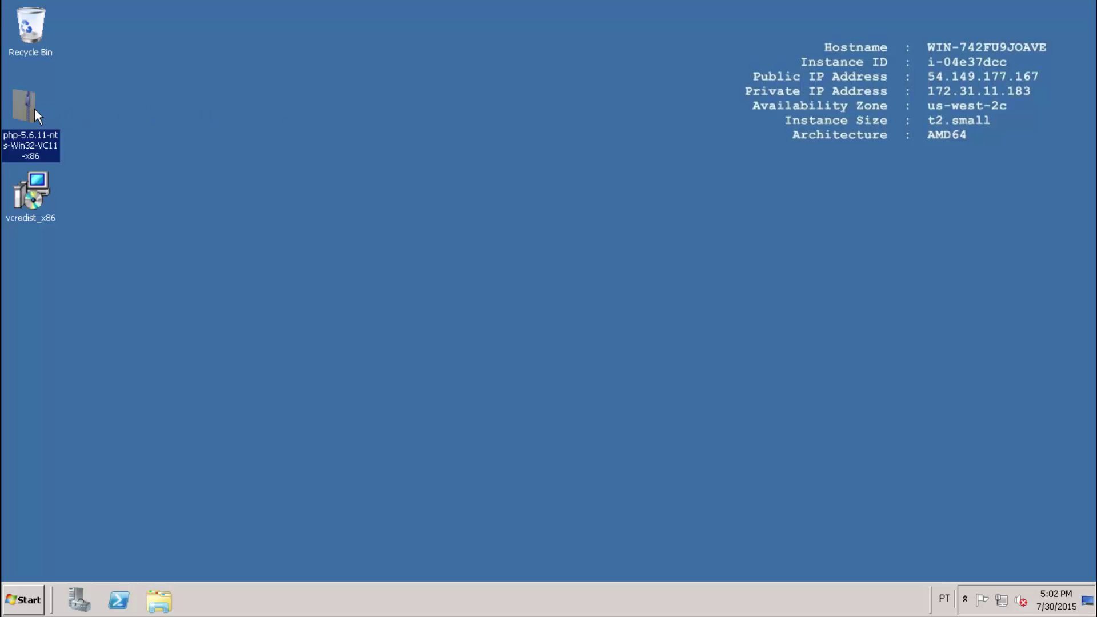
{"action": "right_click", "coordinate": [35, 109]}
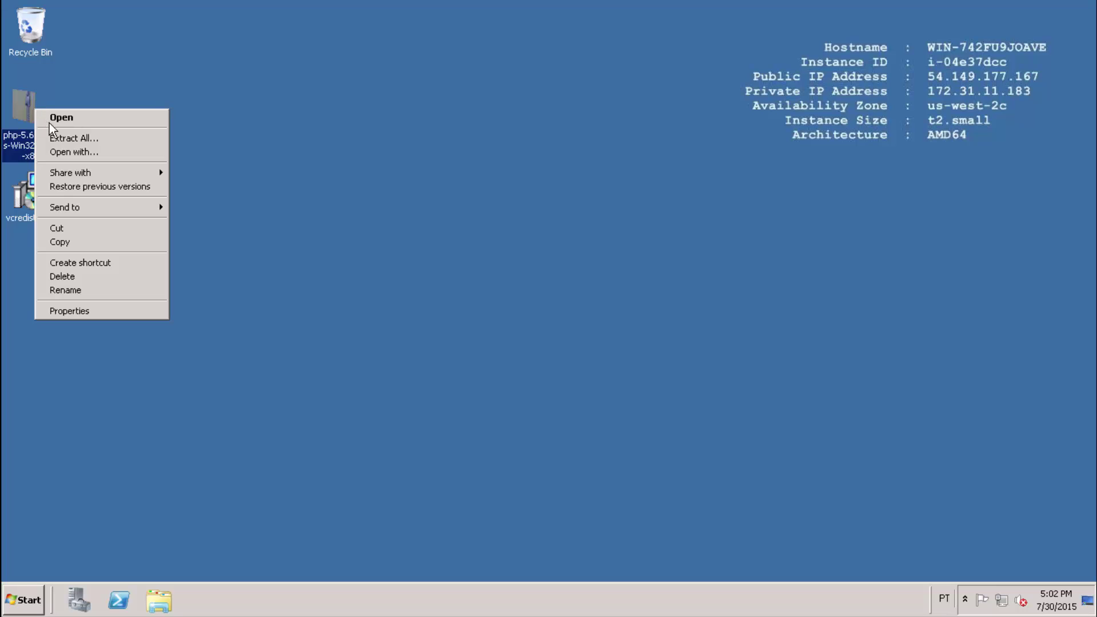
{"action": "left_click", "coordinate": [109, 138]}
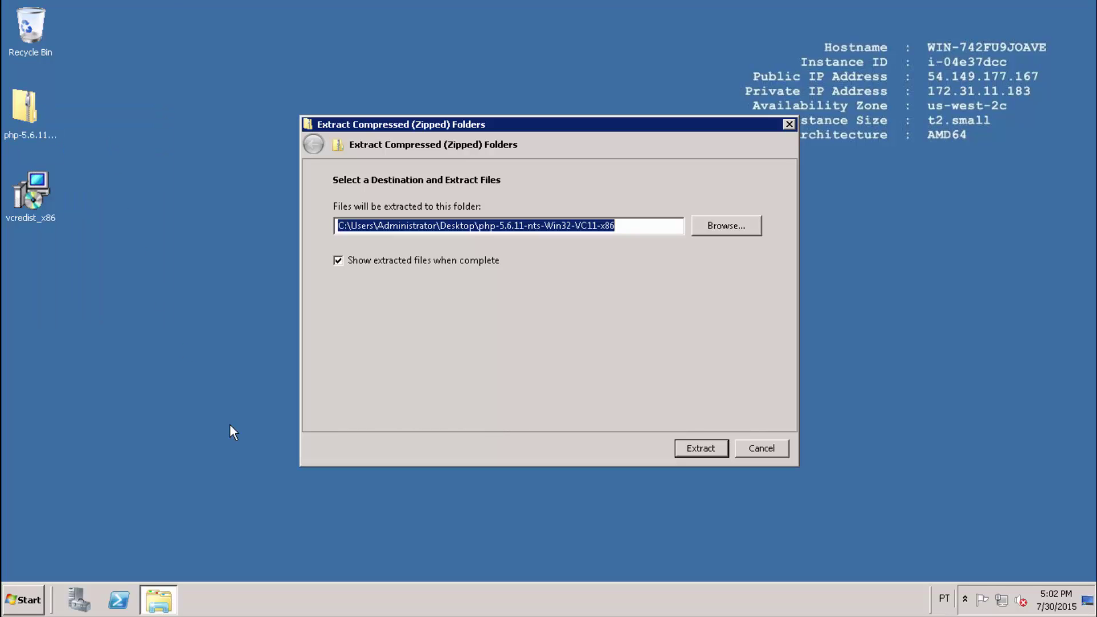
{"action": "left_click", "coordinate": [702, 448]}
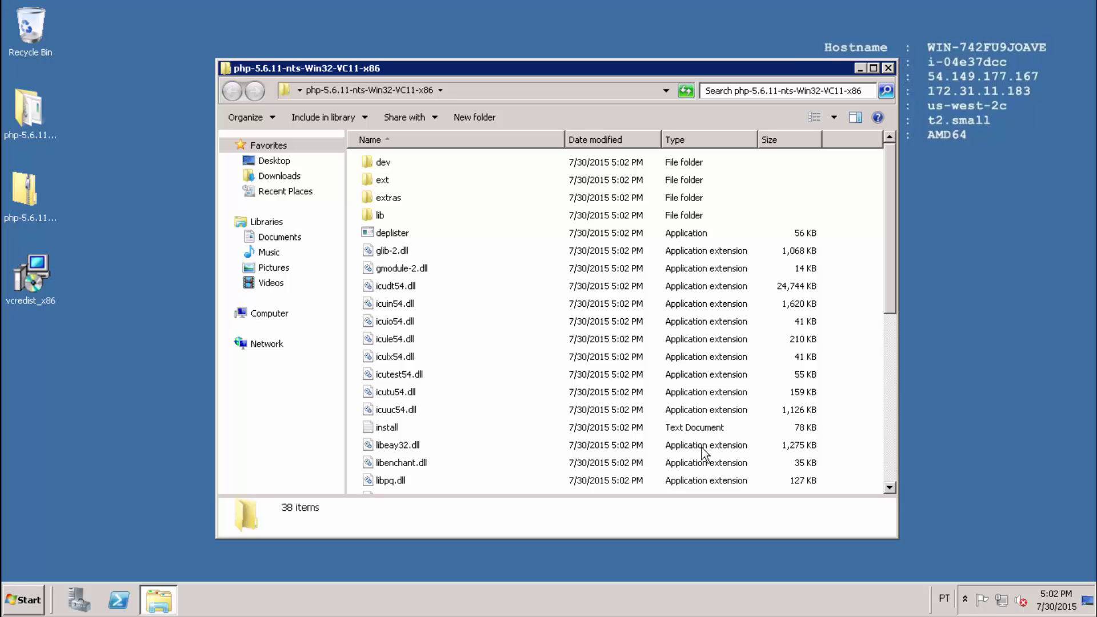
{"action": "left_click", "coordinate": [890, 68]}
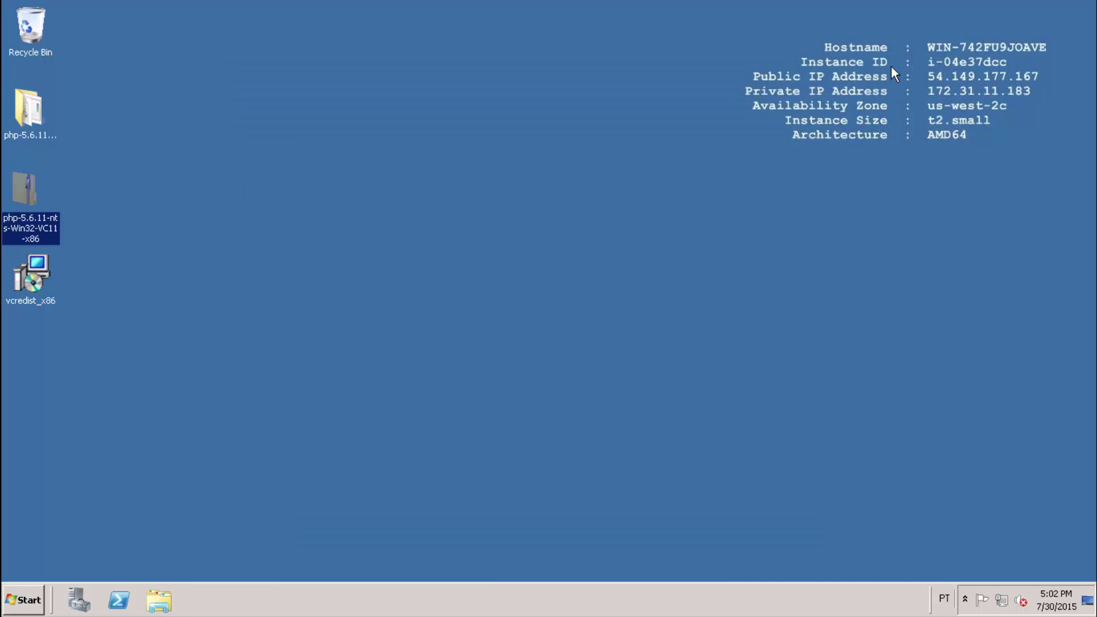
Rename the extracted php-5.6.11-nts-Win32-VC11-x86 folder on the desktop to php.
{"action": "right_click", "coordinate": [50, 112]}
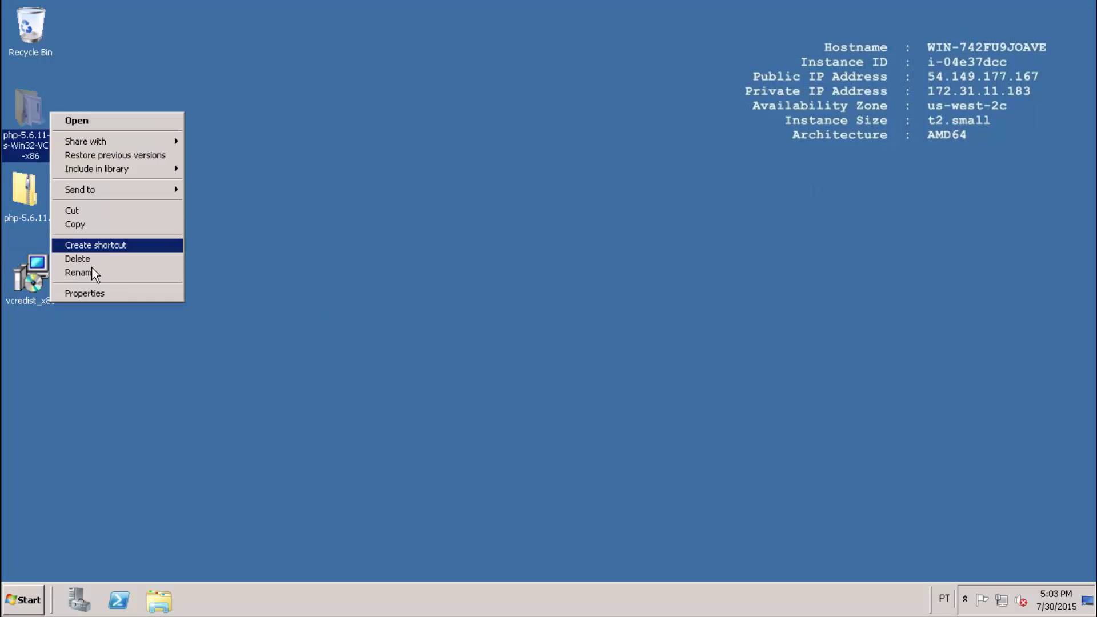
{"action": "left_click", "coordinate": [111, 272]}
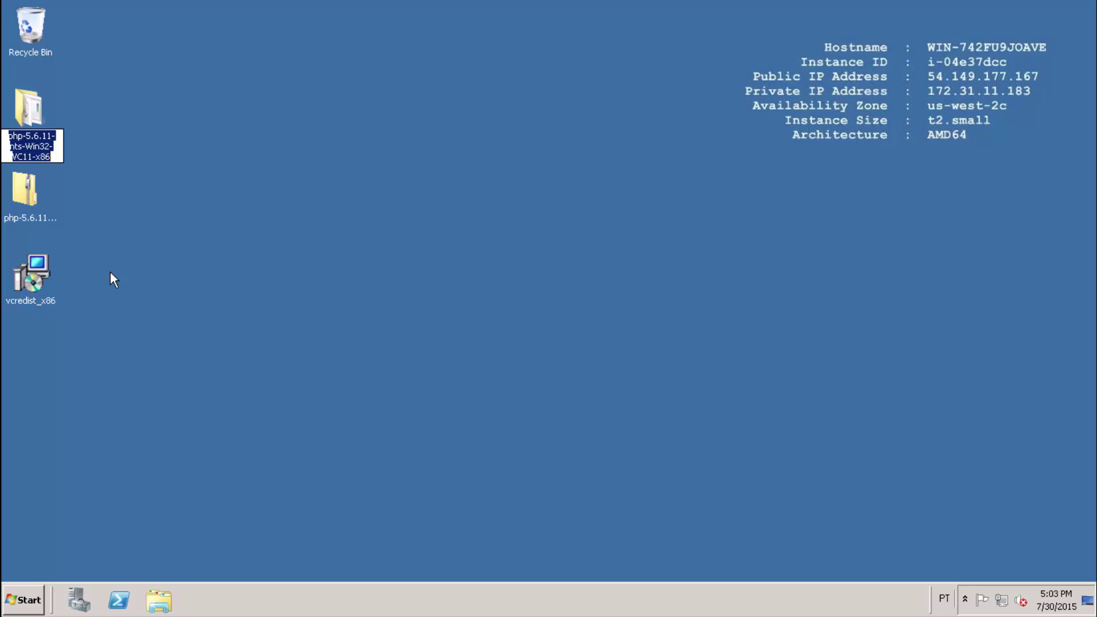
{"action": "left_click", "coordinate": [46, 146]}
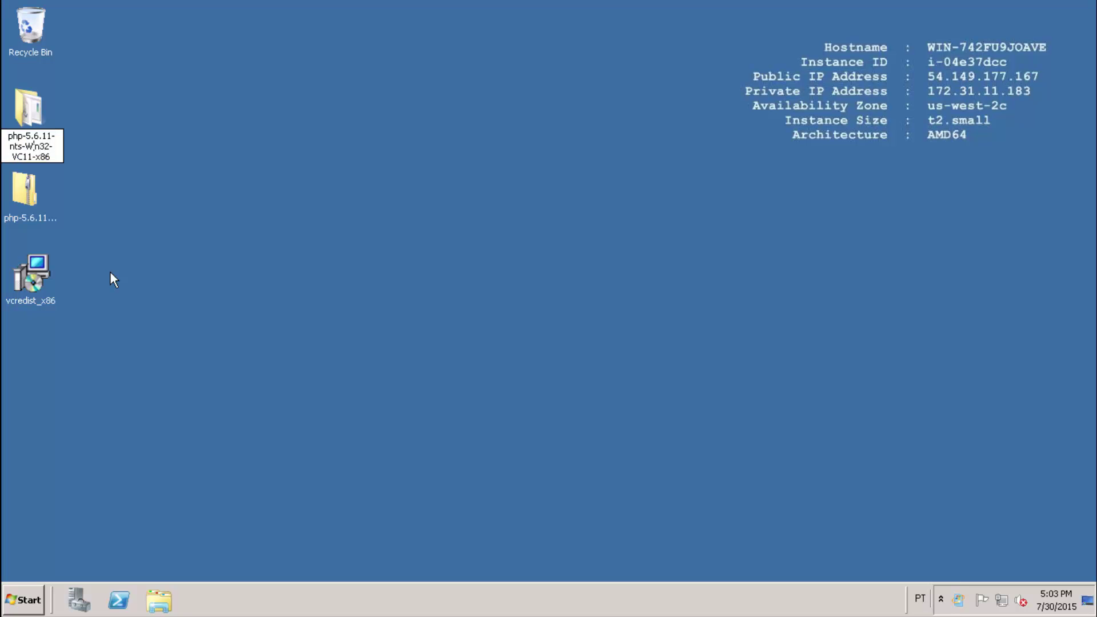
{"action": "key", "text": "Up"}
{"action": "key", "text": "shift+End"}
{"action": "key", "text": "shift+Down"}
{"action": "key", "text": "shift+Down"}
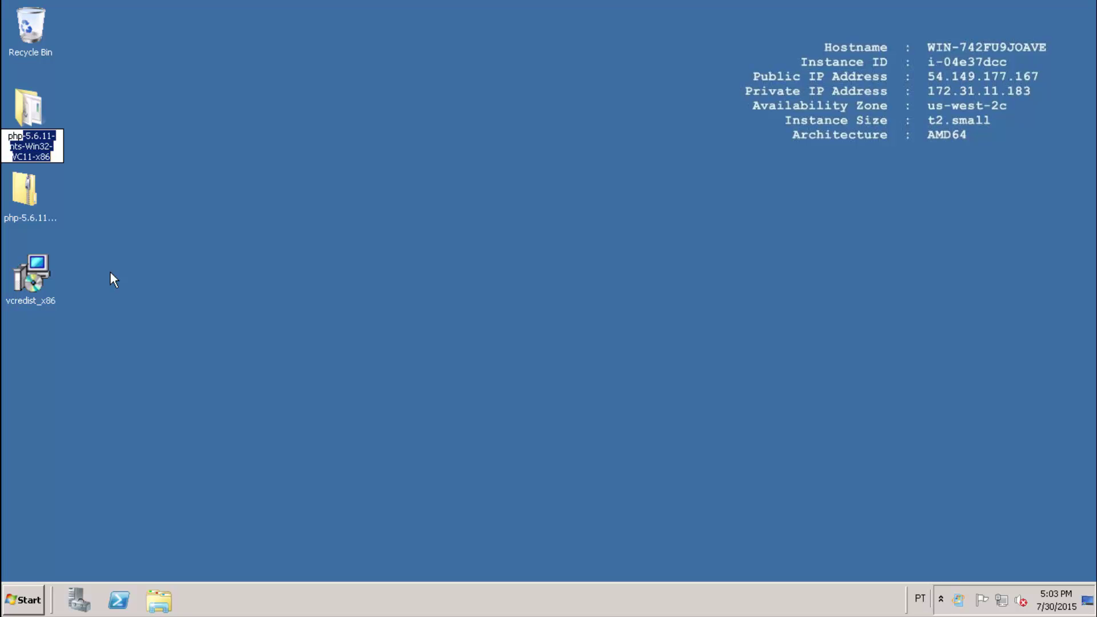
{"action": "key", "text": "Delete"}
{"action": "key", "text": "Return"}
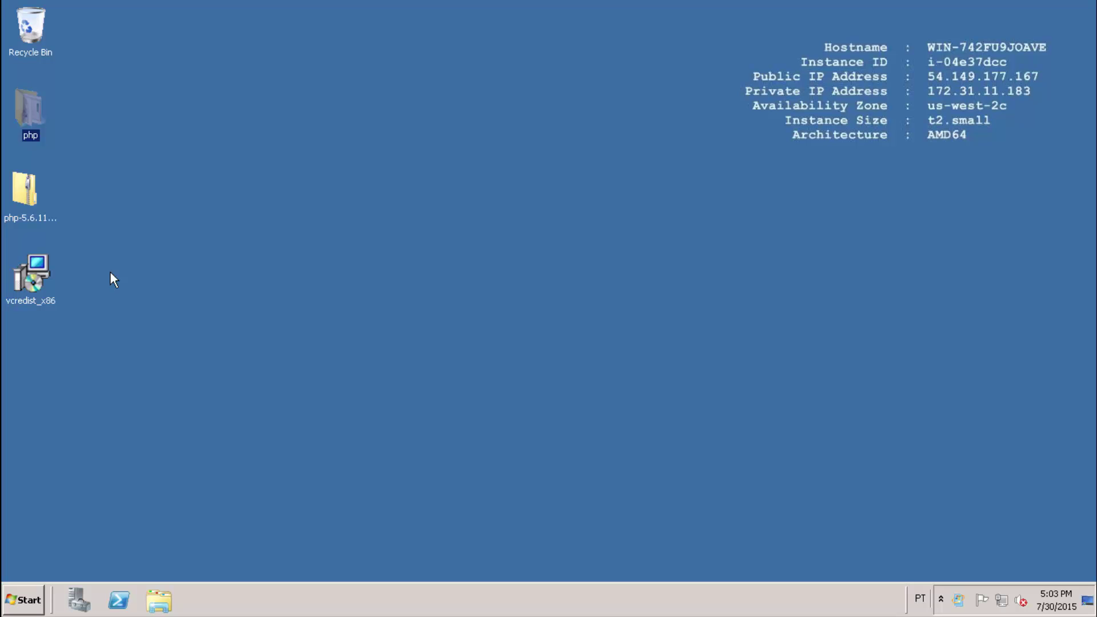
Move the php folder from the desktop to the root of Local Disk (C:).
{"action": "right_click", "coordinate": [34, 105]}
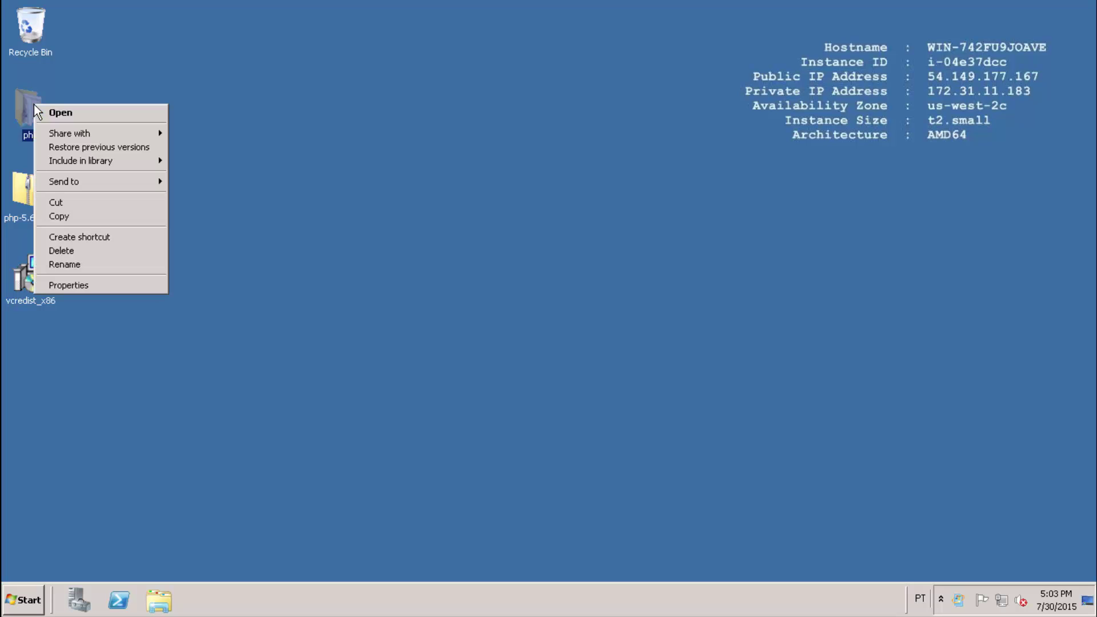
{"action": "left_click", "coordinate": [65, 202]}
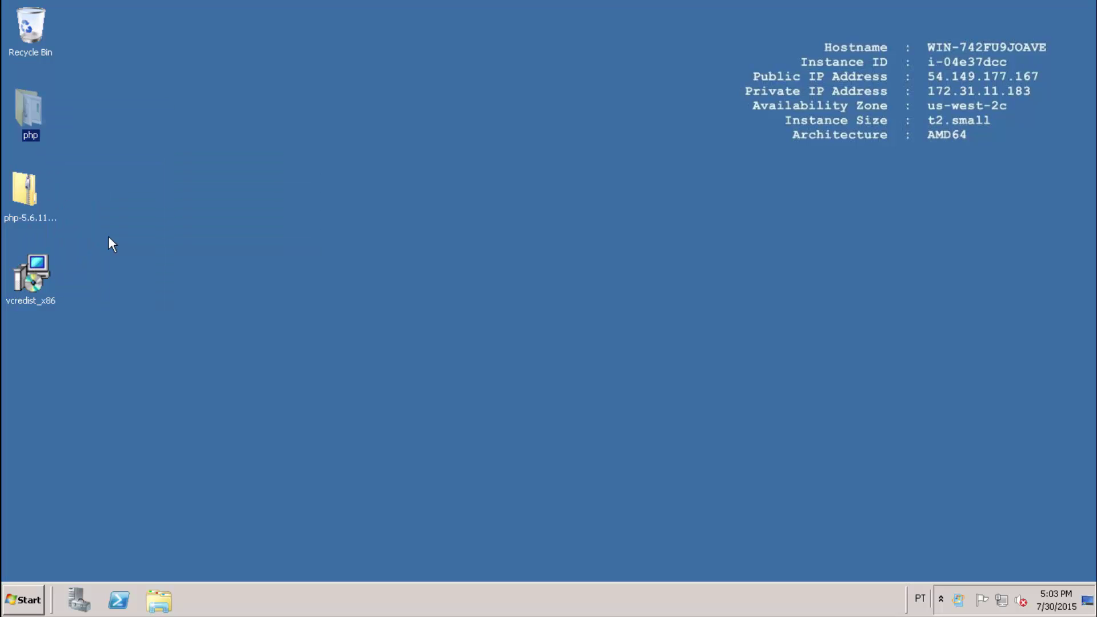
{"action": "left_click", "coordinate": [159, 601]}
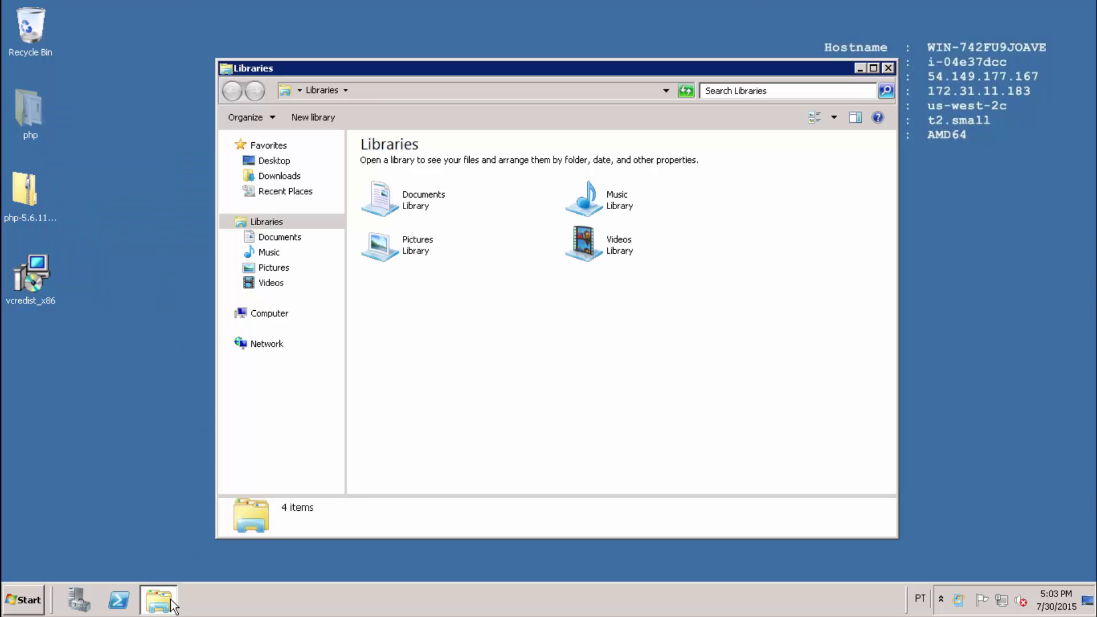
{"action": "left_click", "coordinate": [268, 316]}
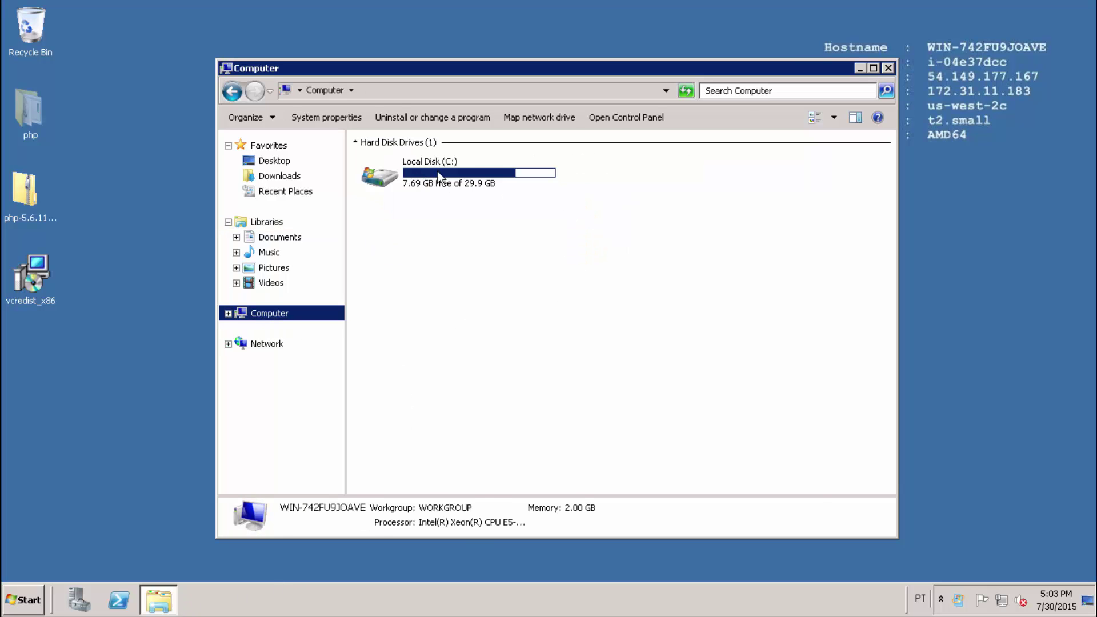
{"action": "double_click", "coordinate": [435, 173]}
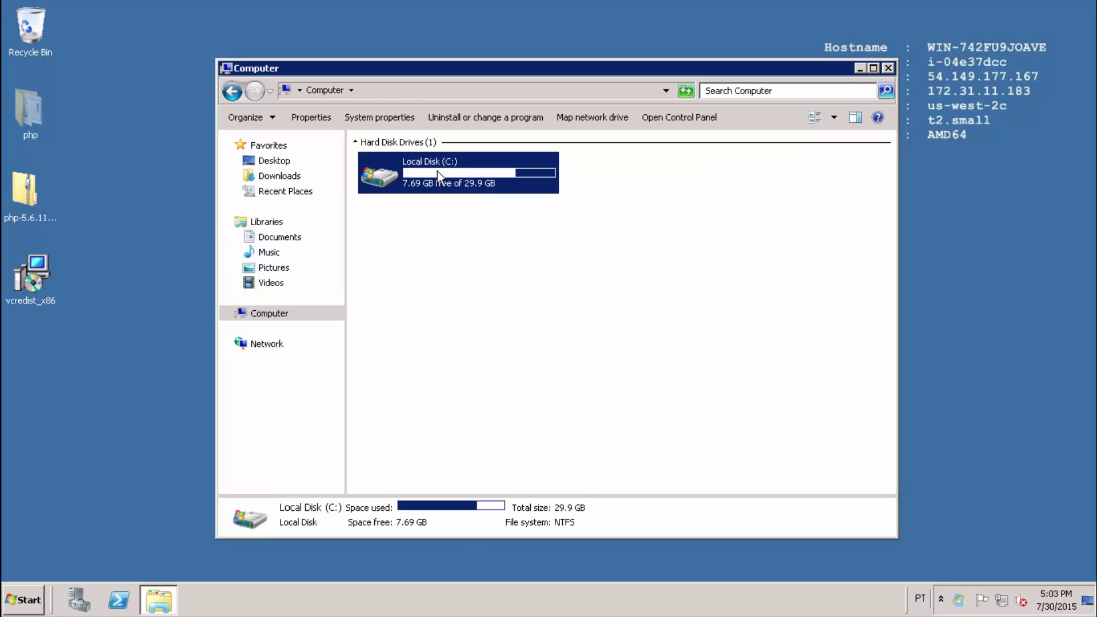
{"action": "right_click", "coordinate": [401, 290]}
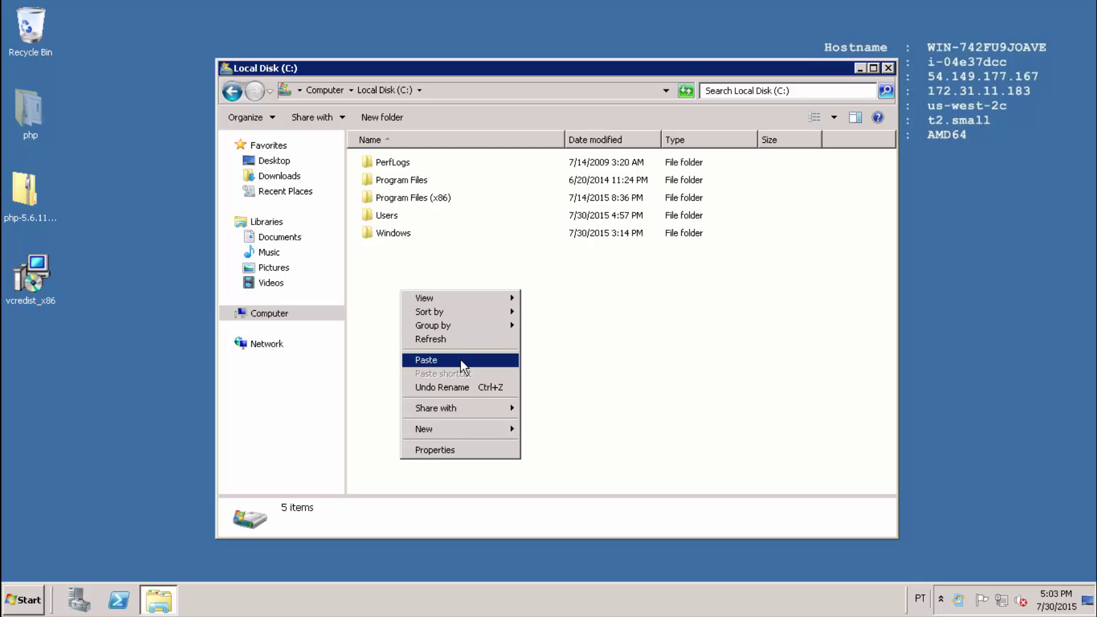
{"action": "left_click", "coordinate": [439, 361]}
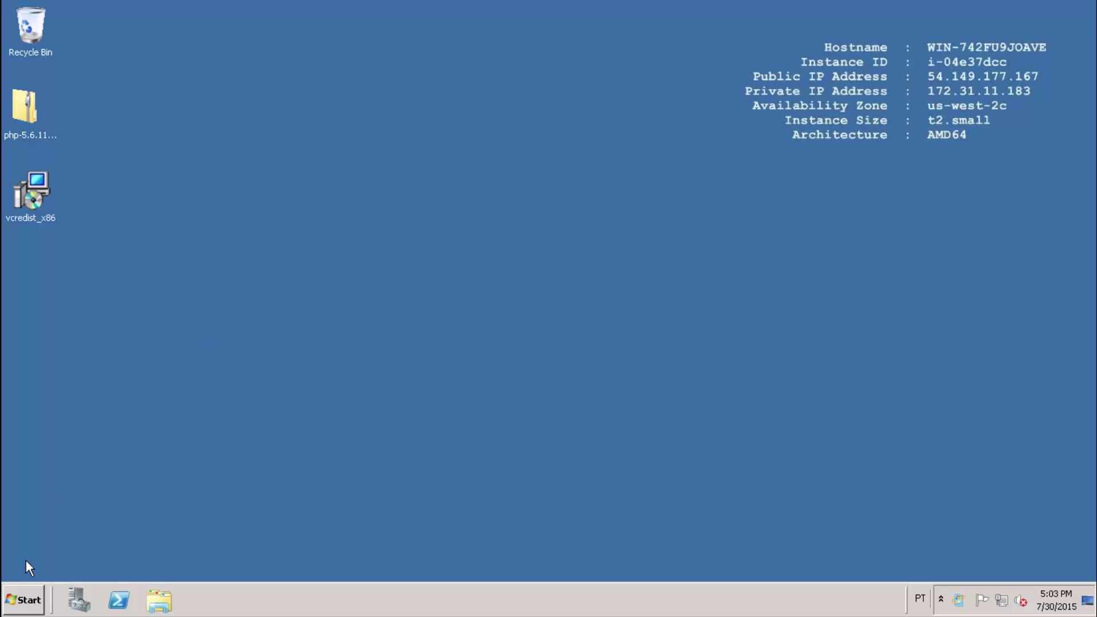
Open the computer's advanced system properties and bring up its environment variables.
{"action": "left_click", "coordinate": [20, 603]}
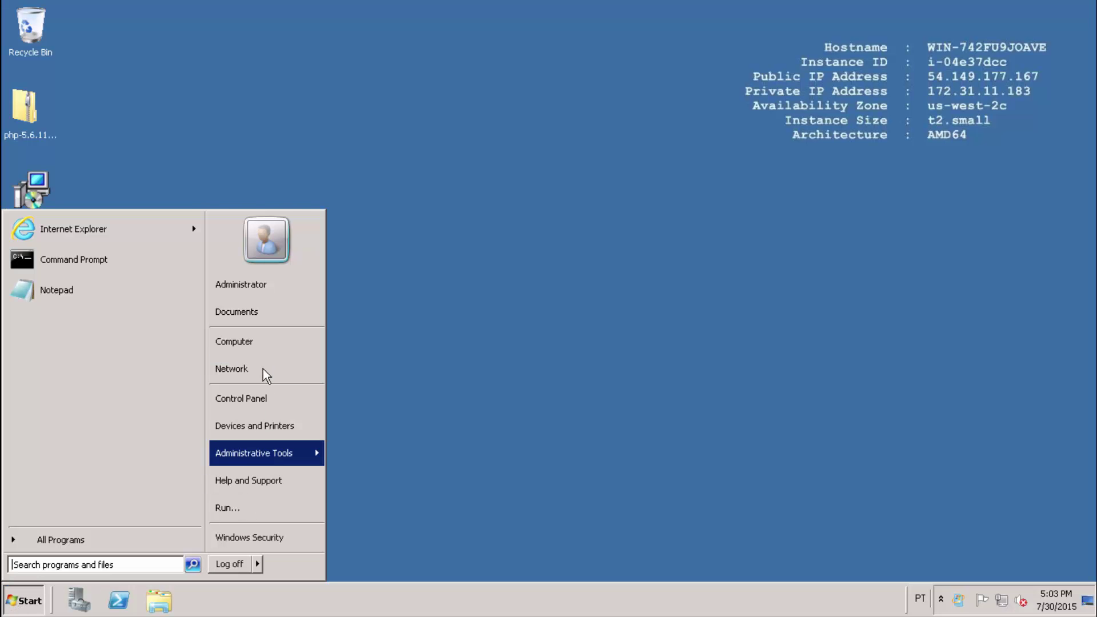
{"action": "right_click", "coordinate": [260, 342]}
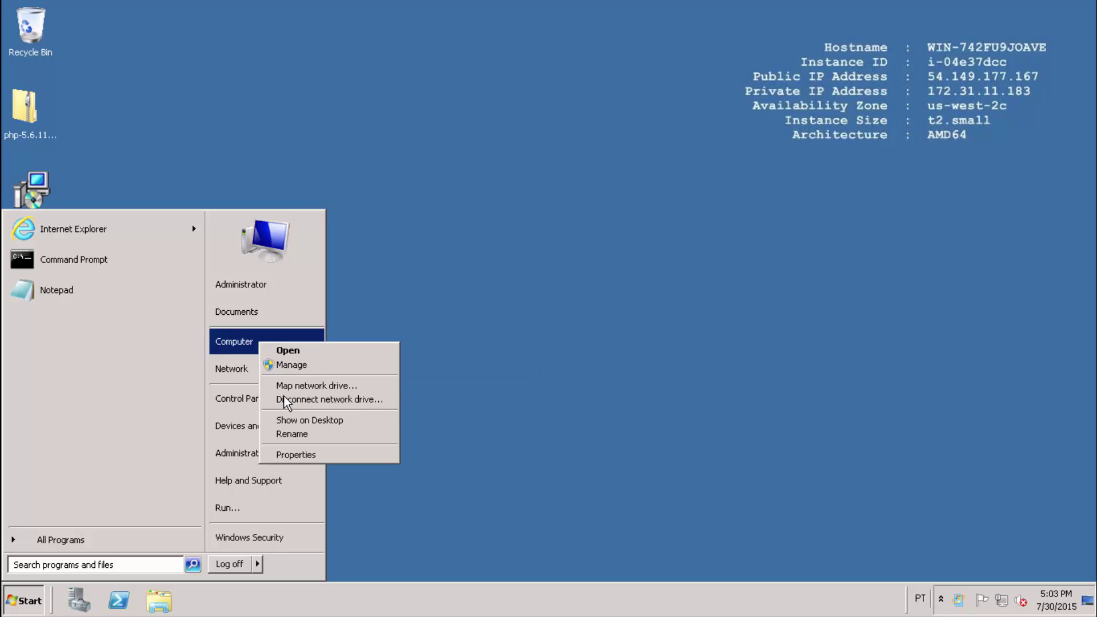
{"action": "left_click", "coordinate": [300, 455]}
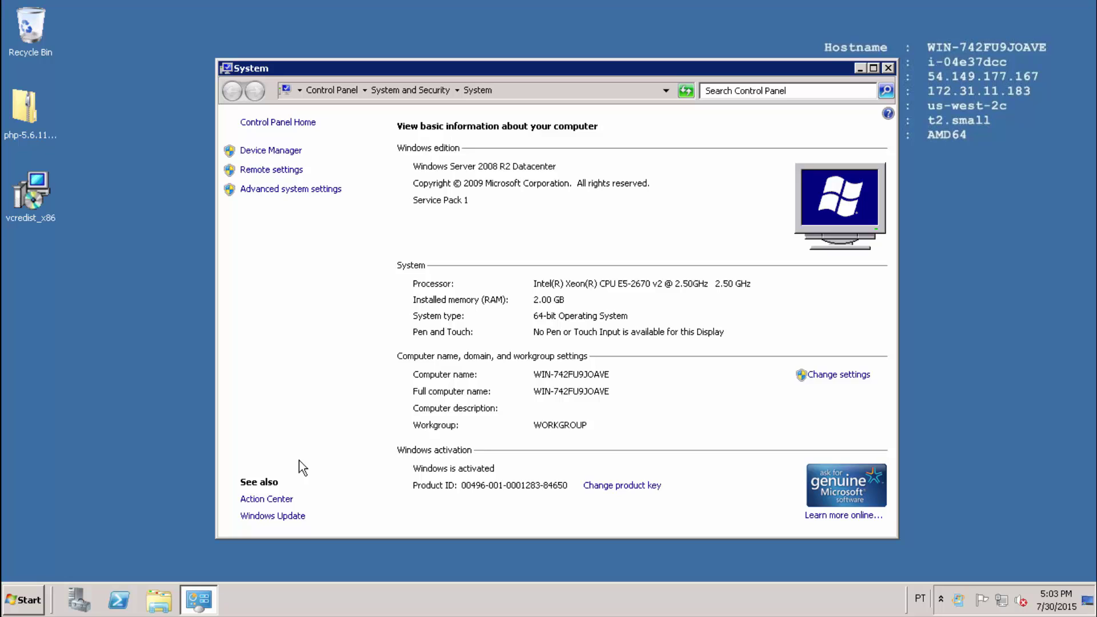
{"action": "left_click", "coordinate": [289, 194]}
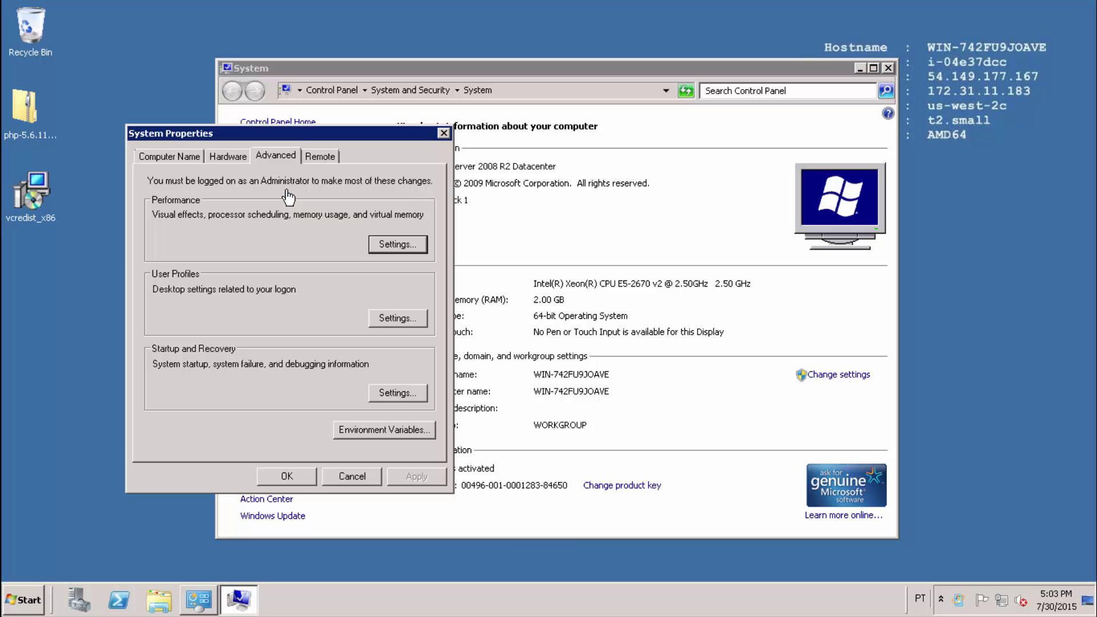
{"action": "left_click", "coordinate": [376, 430]}
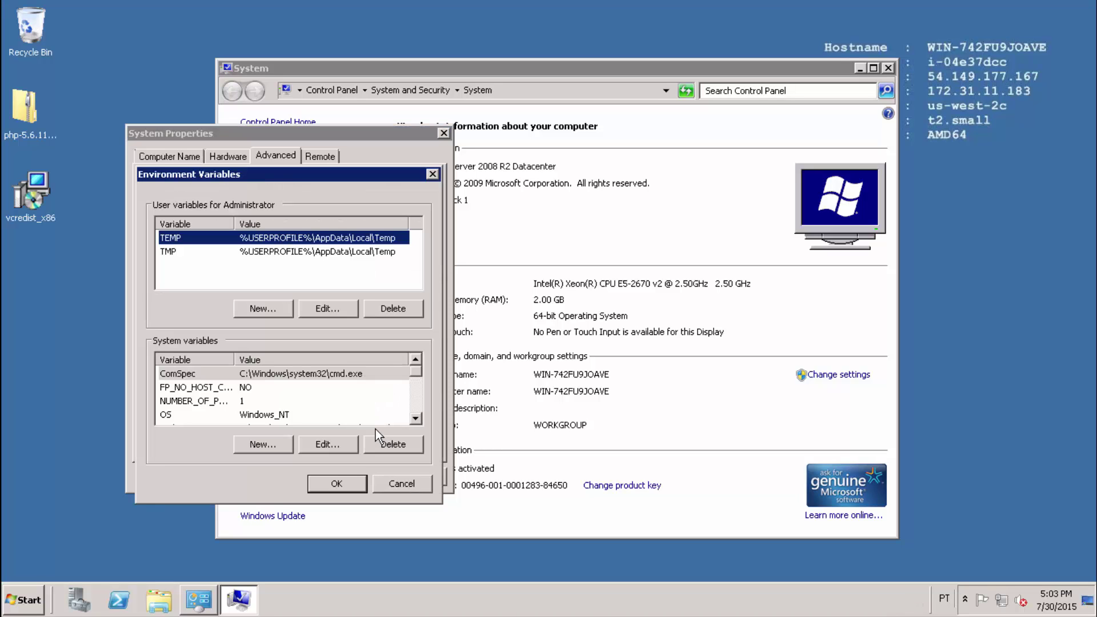
Append ;c:\php to the value of the Path system variable and confirm the changes through System Properties.
{"action": "left_click", "coordinate": [416, 419]}
{"action": "left_click", "coordinate": [416, 419]}
{"action": "left_click", "coordinate": [416, 419]}
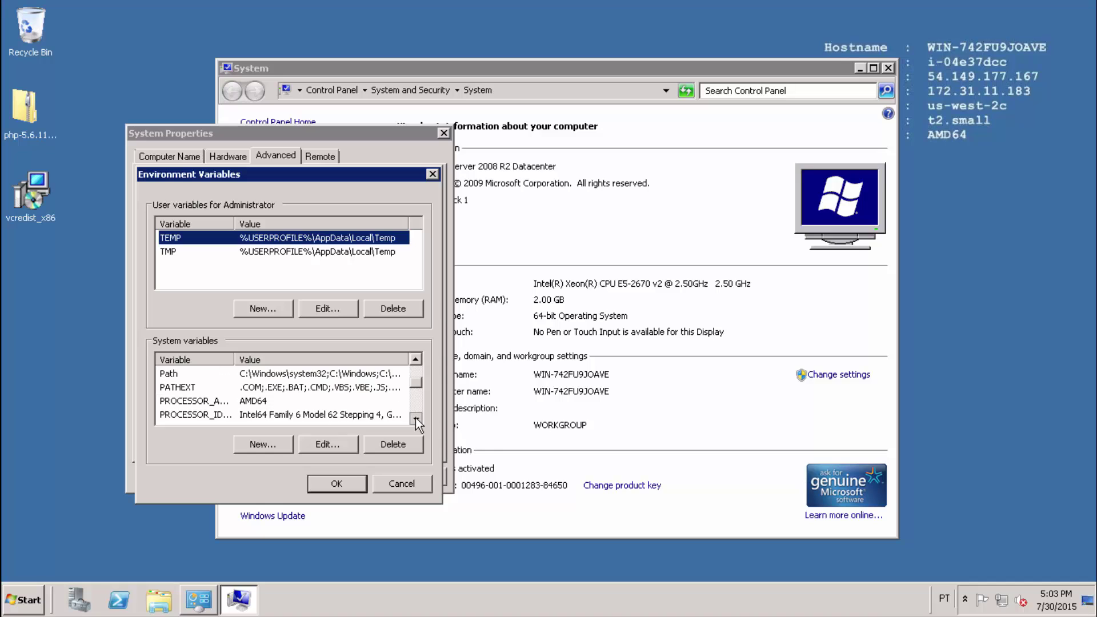
{"action": "left_click", "coordinate": [195, 377]}
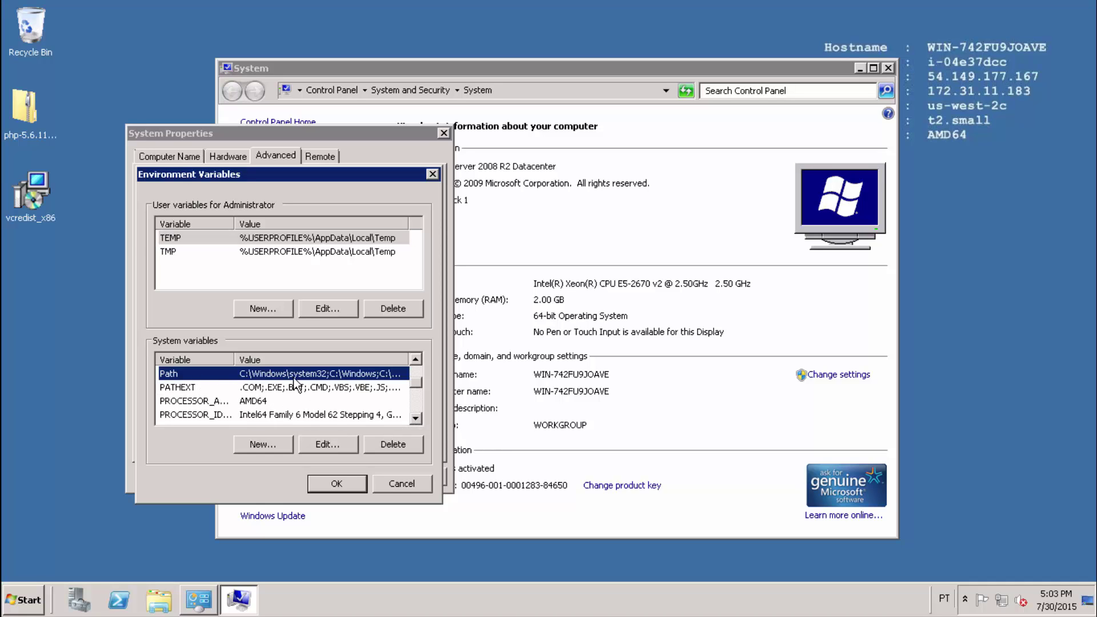
{"action": "left_click", "coordinate": [324, 447]}
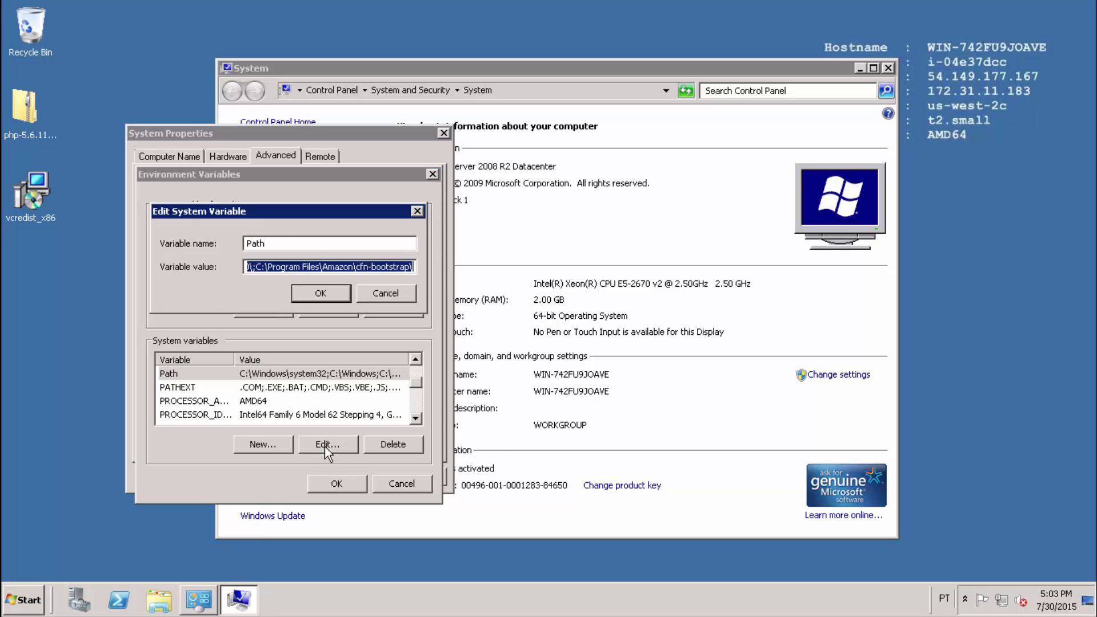
{"action": "left_click", "coordinate": [373, 267]}
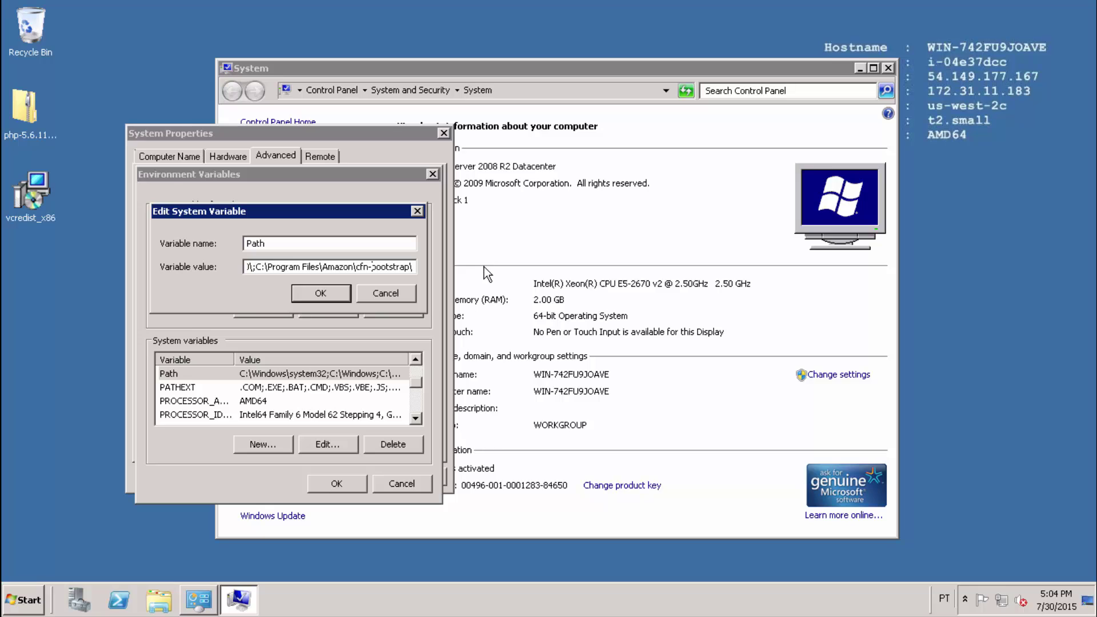
{"action": "type", "text": ";"}
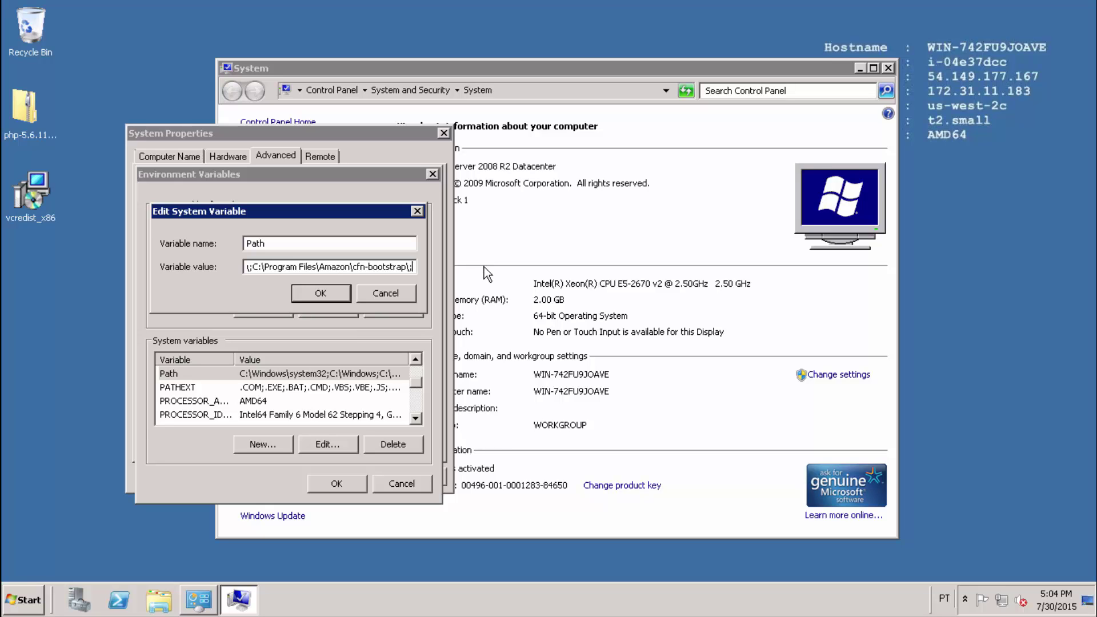
{"action": "type", "text": "c:\\p"}
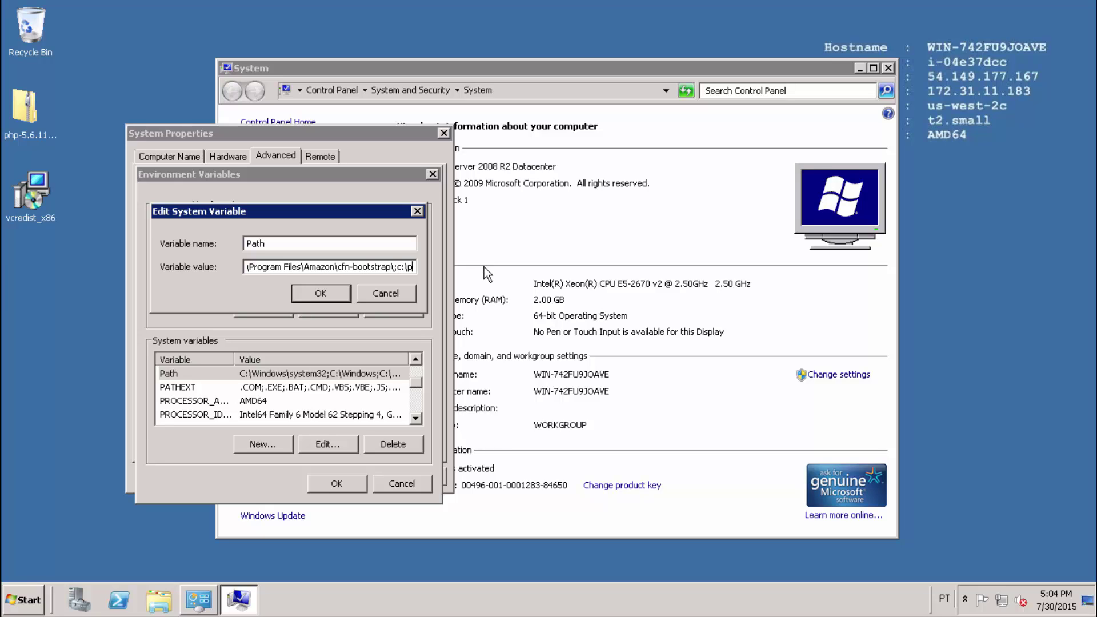
{"action": "type", "text": "hp"}
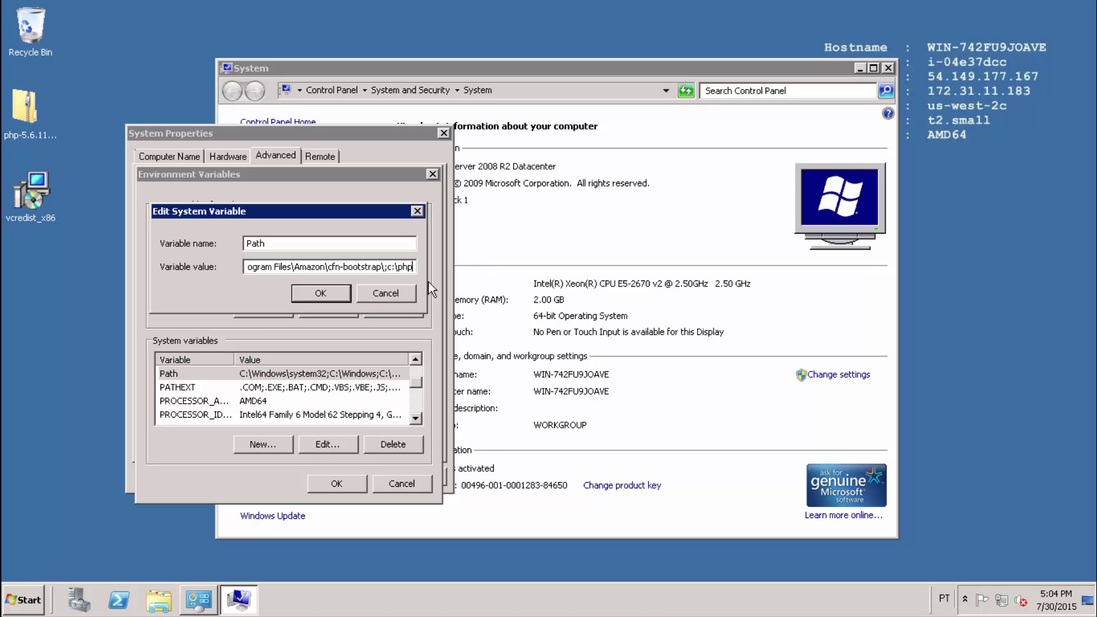
{"action": "left_click", "coordinate": [325, 295]}
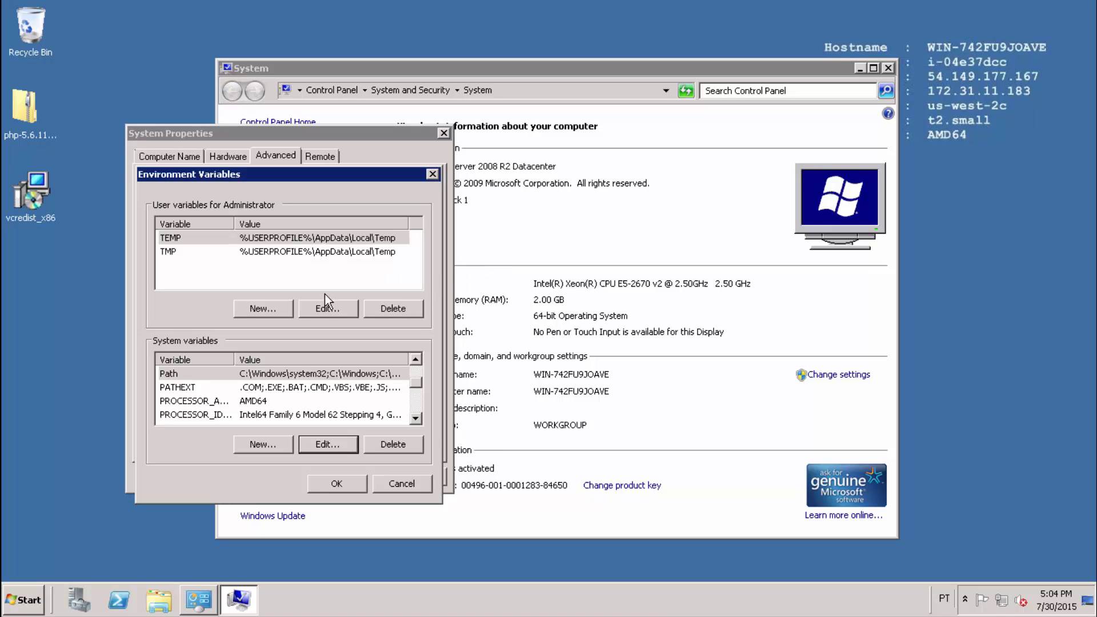
{"action": "left_click", "coordinate": [337, 484]}
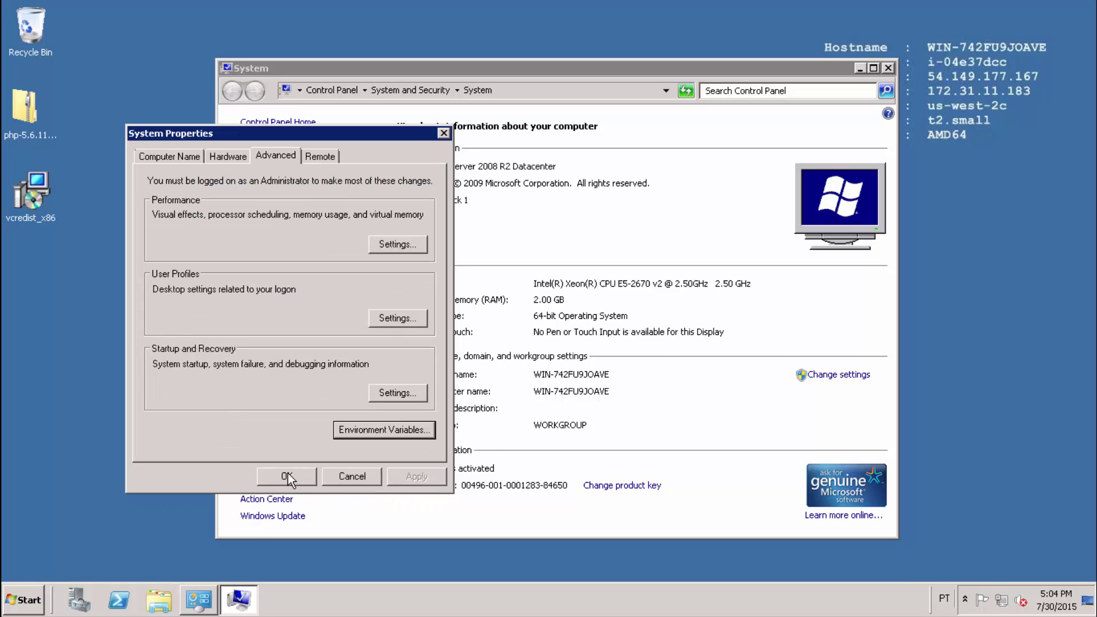
{"action": "left_click", "coordinate": [287, 477]}
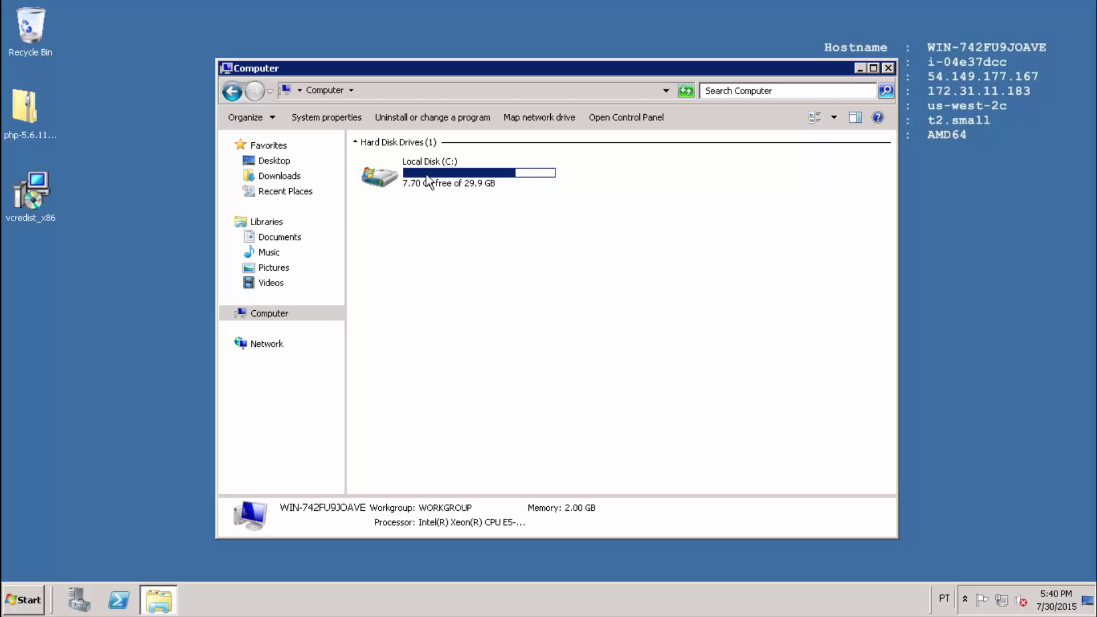
Open the php folder on Local Disk (C:).
{"action": "double_click", "coordinate": [427, 181]}
{"action": "left_click", "coordinate": [389, 182]}
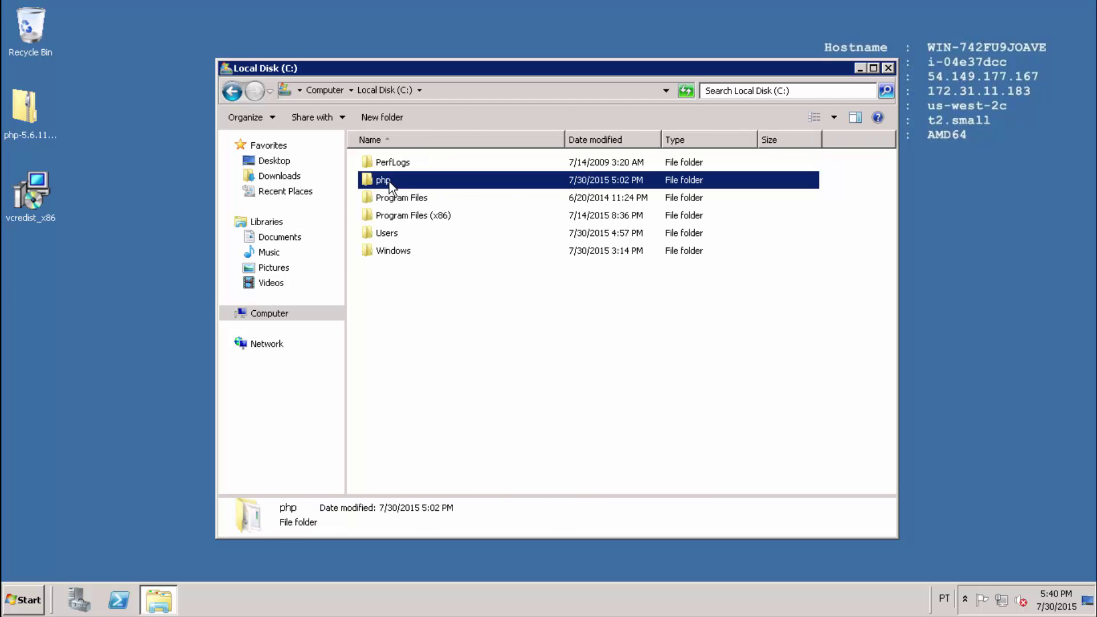
{"action": "double_click", "coordinate": [399, 181]}
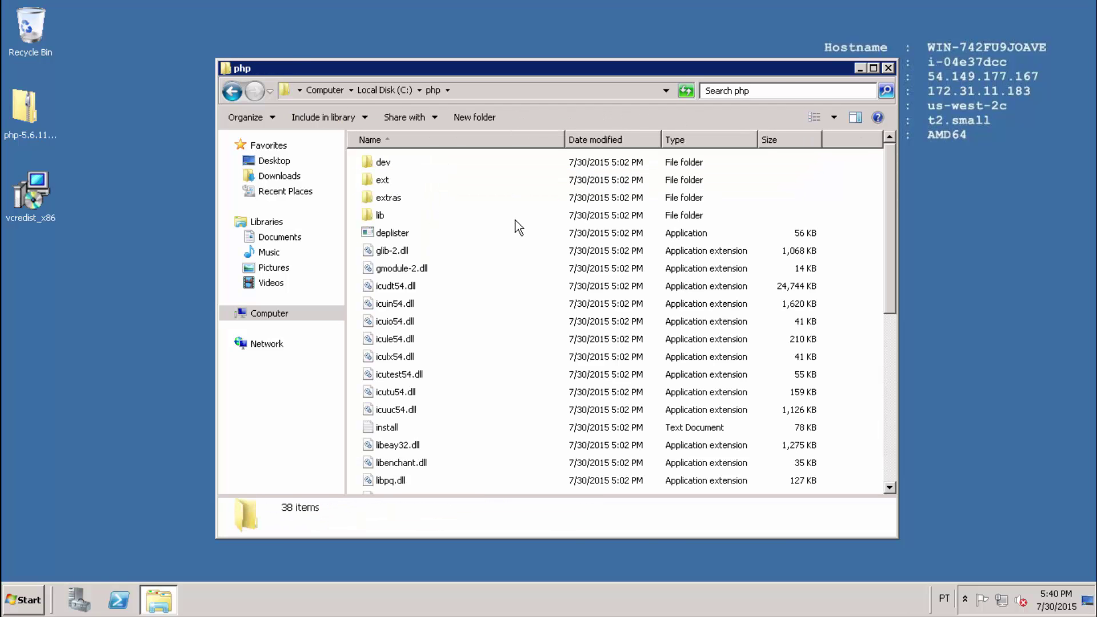
Rename the php.ini-production file to php.ini, accept the extension change and open the renamed file in Notepad.
{"action": "scroll", "coordinate": [518, 226], "scroll_direction": "down", "scroll_amount": 6}
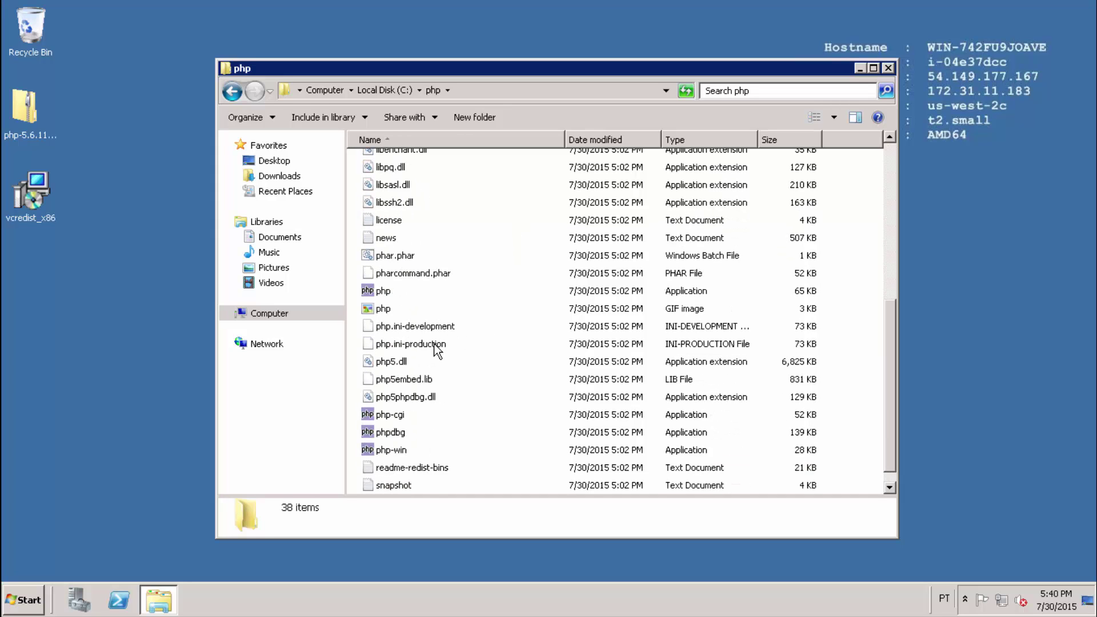
{"action": "left_click", "coordinate": [436, 348]}
{"action": "right_click", "coordinate": [435, 345]}
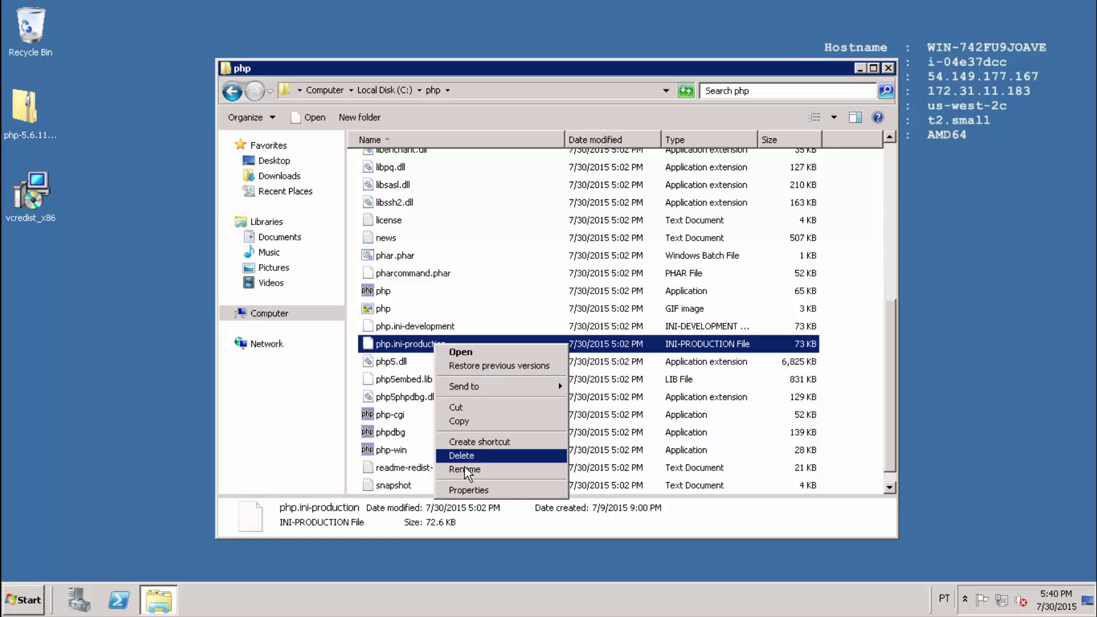
{"action": "left_click", "coordinate": [495, 469]}
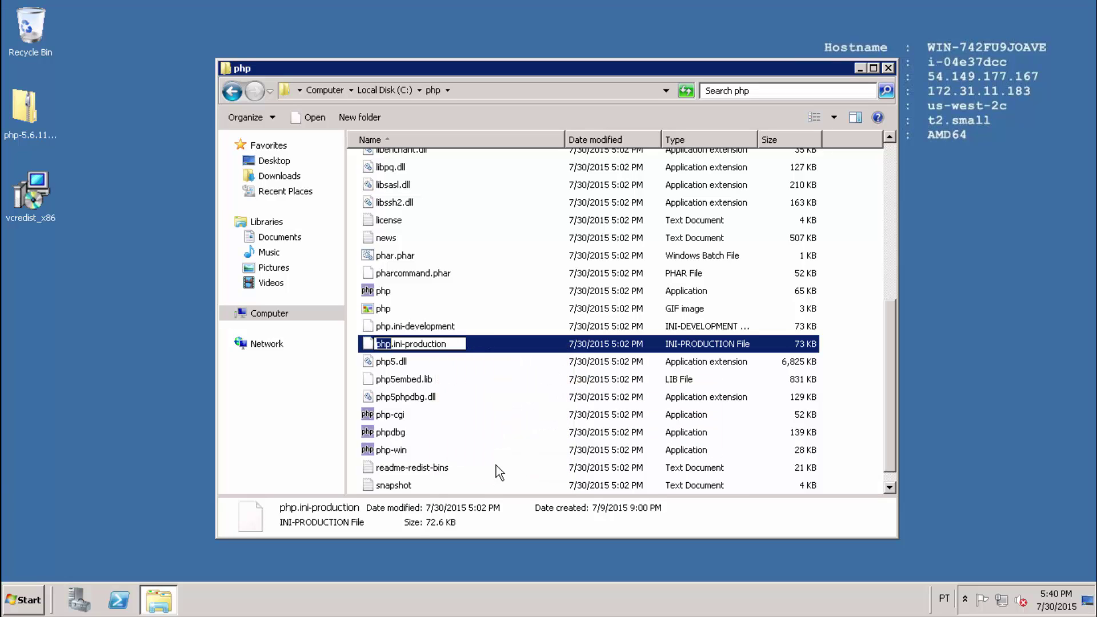
{"action": "key", "text": "Right"}
{"action": "key", "text": "Right"}
{"action": "key", "text": "Right"}
{"action": "key", "text": "shift+End"}
{"action": "key", "text": "Delete"}
{"action": "key", "text": "Return"}
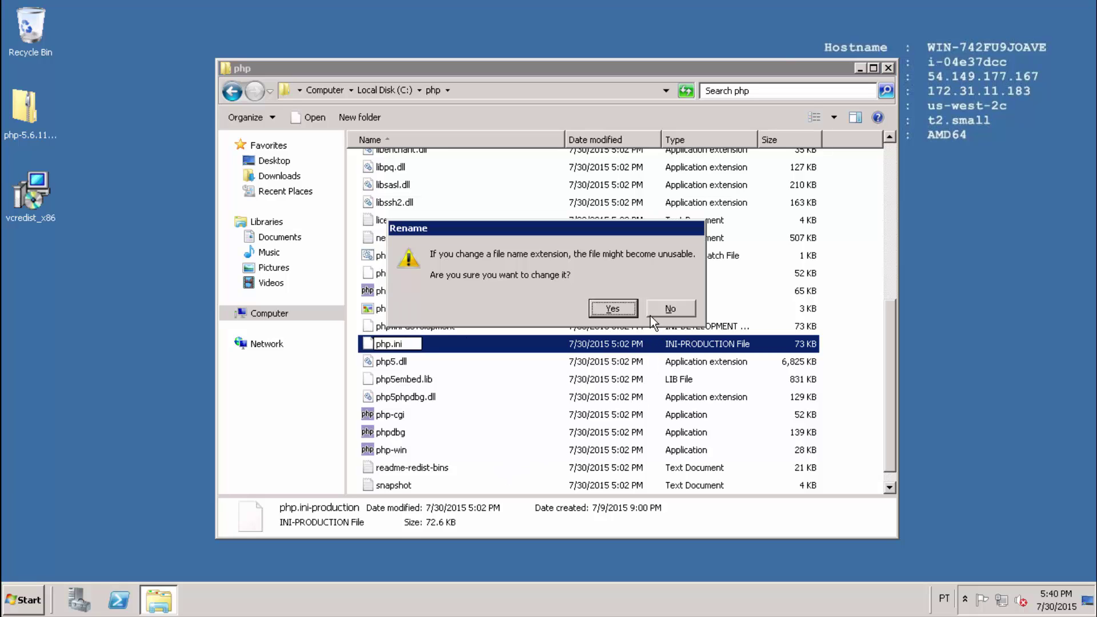
{"action": "left_click", "coordinate": [616, 311]}
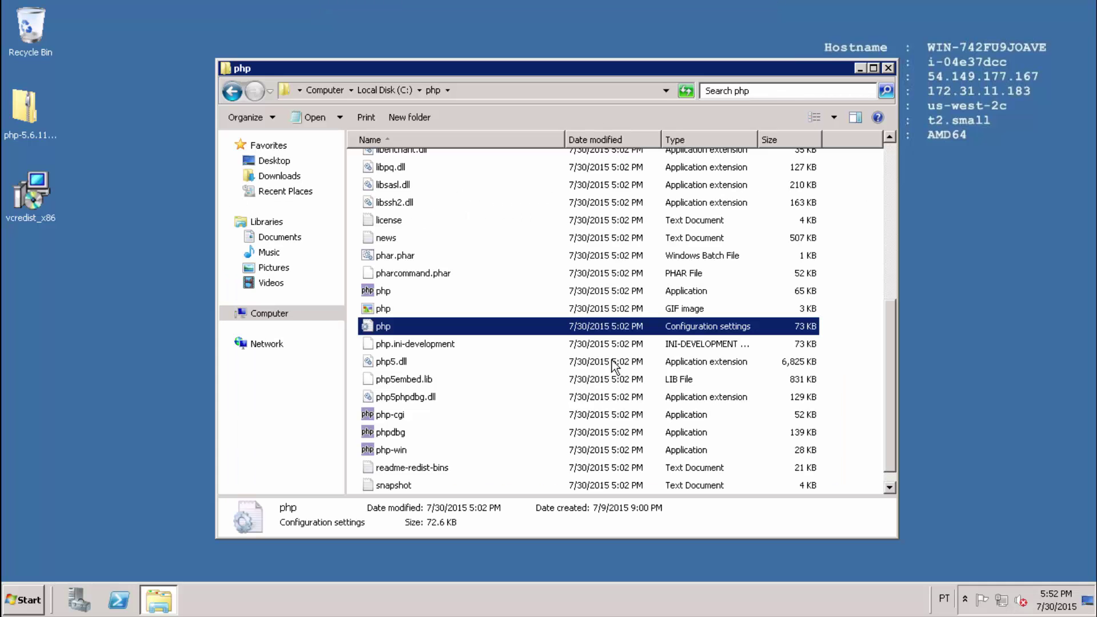
{"action": "double_click", "coordinate": [482, 335]}
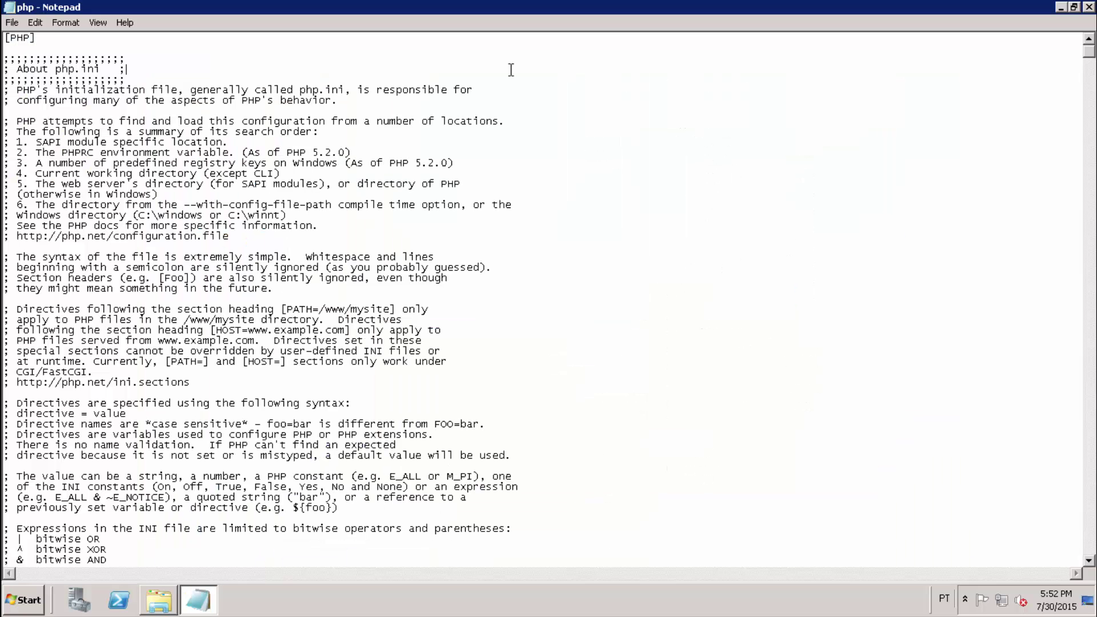
Find the date.timezone directive in php.ini, uncomment it and set it to America/Sao_Paulo.
{"action": "key", "text": "ctrl+f"}
{"action": "type", "text": "timezone"}
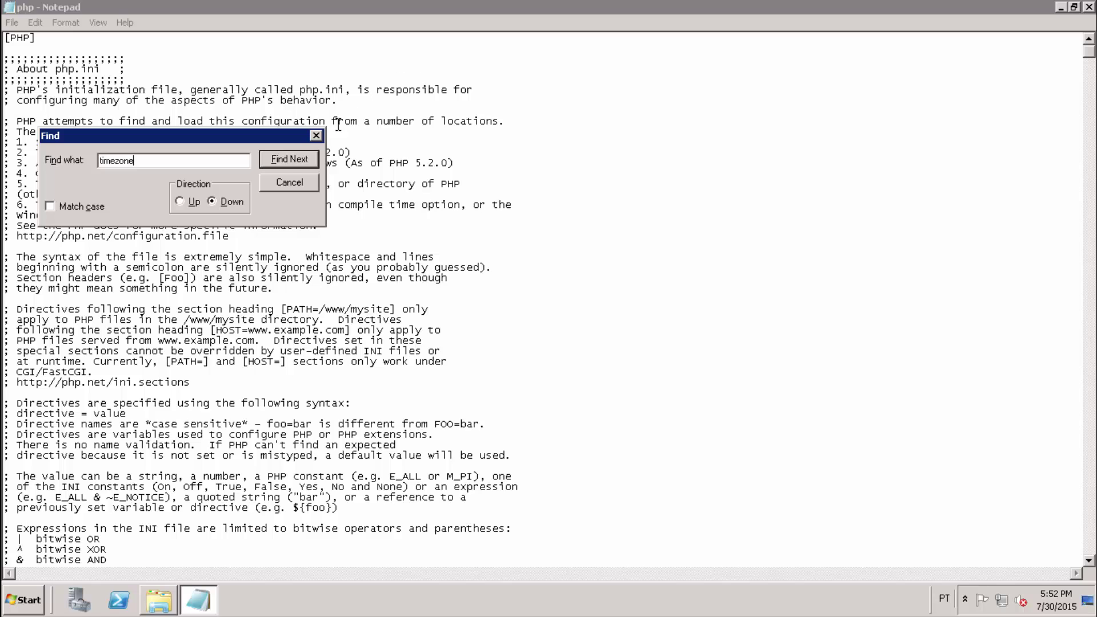
{"action": "left_click", "coordinate": [287, 160]}
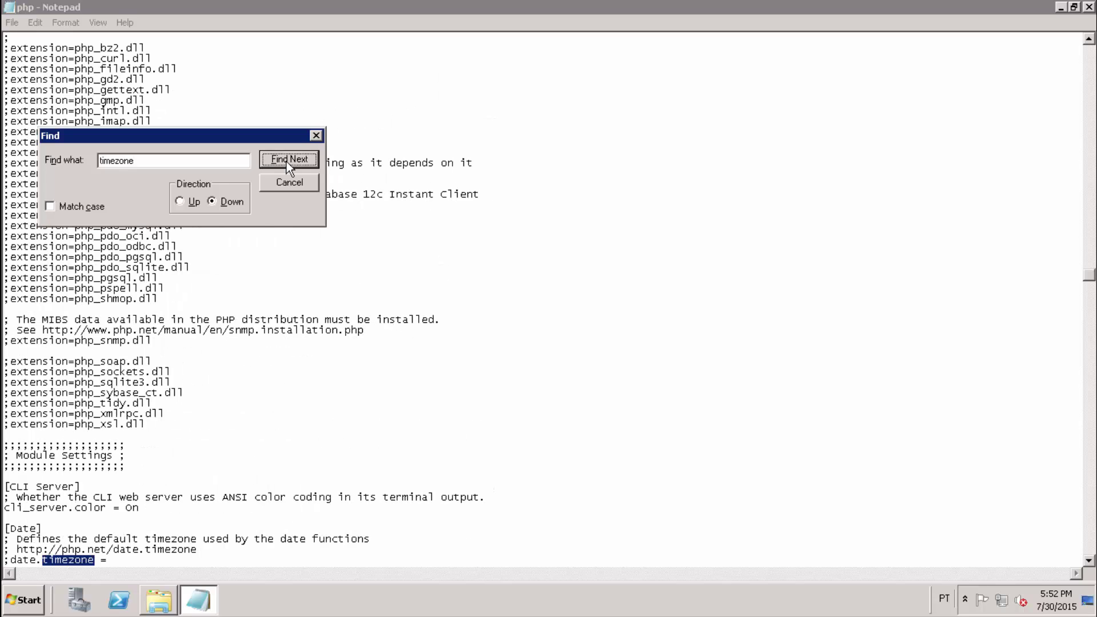
{"action": "key", "text": "Escape"}
{"action": "scroll", "coordinate": [274, 223], "scroll_direction": "down", "scroll_amount": 2}
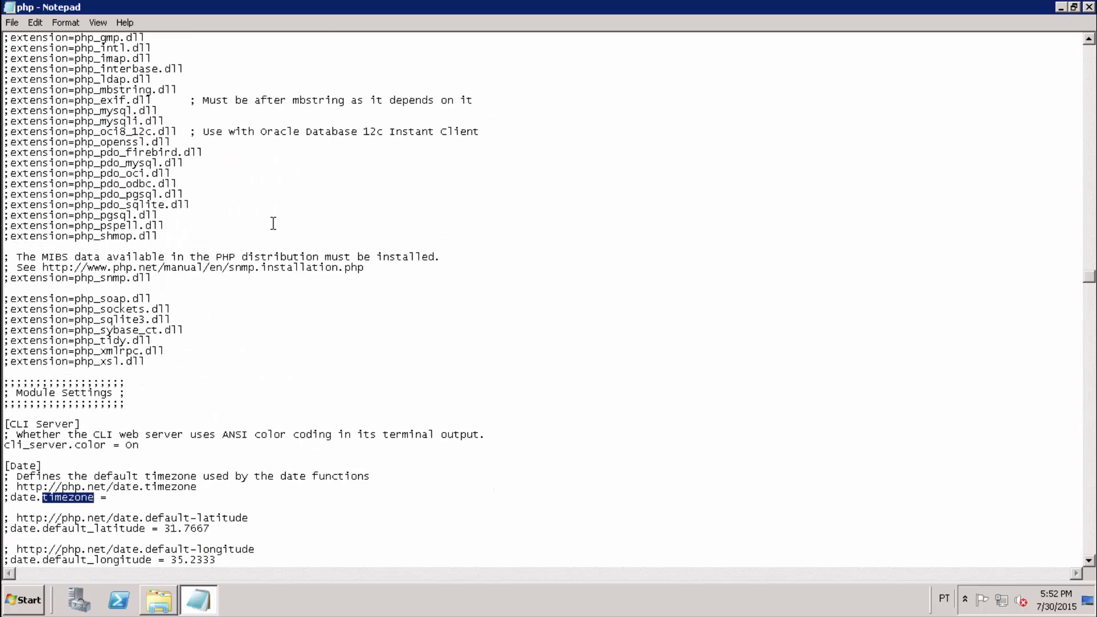
{"action": "scroll", "coordinate": [274, 223], "scroll_direction": "down", "scroll_amount": 5}
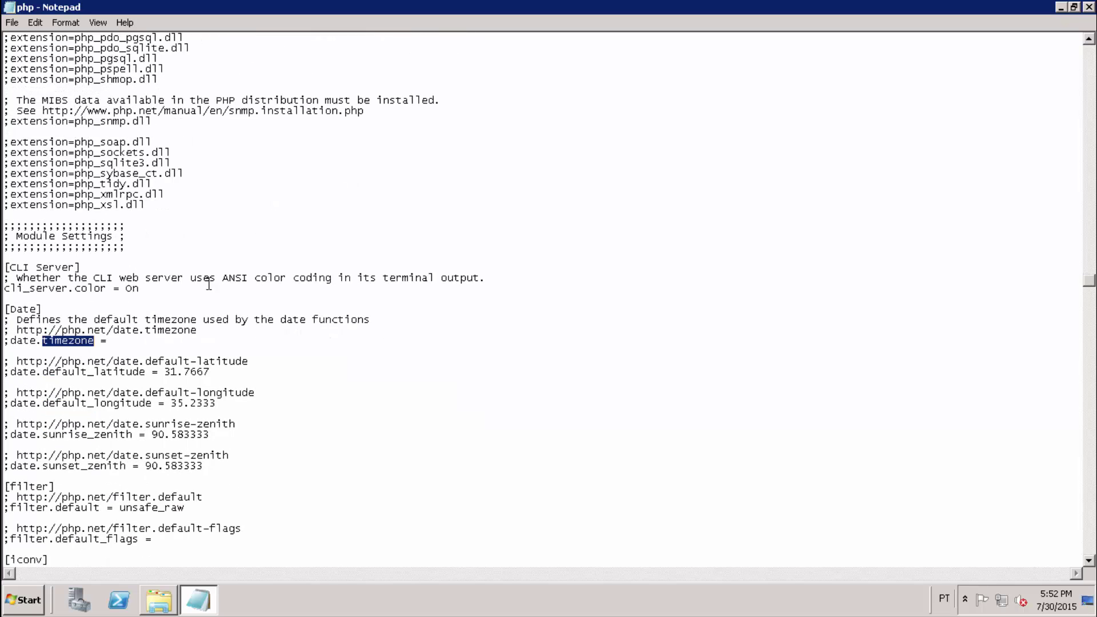
{"action": "left_click", "coordinate": [12, 341]}
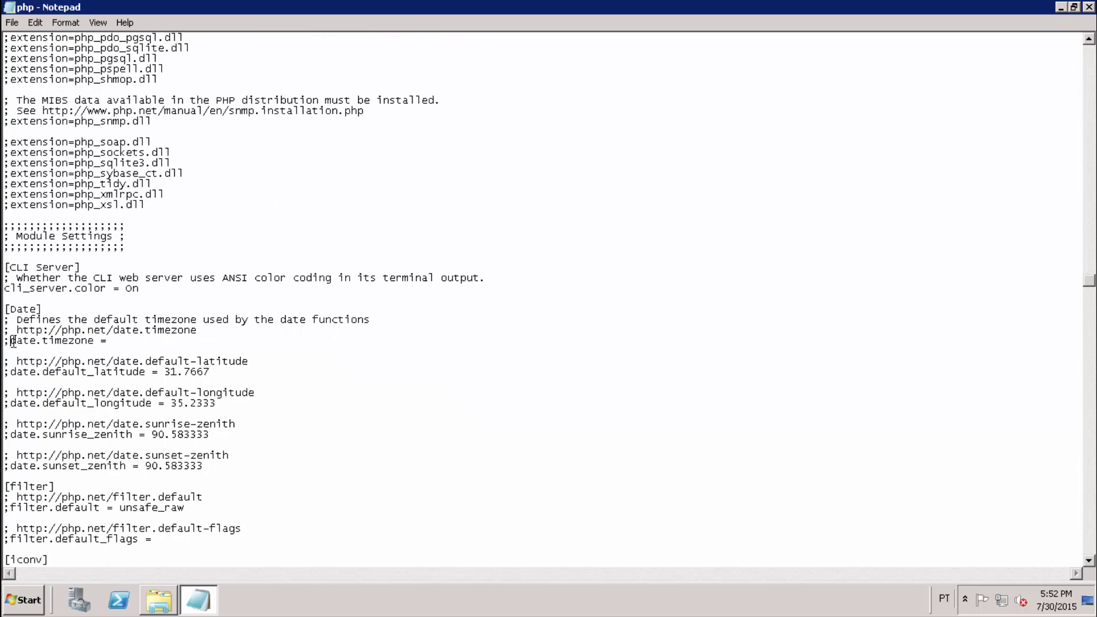
{"action": "key", "text": "BackSpace"}
{"action": "type", "text": "America/Sao_Paulo"}
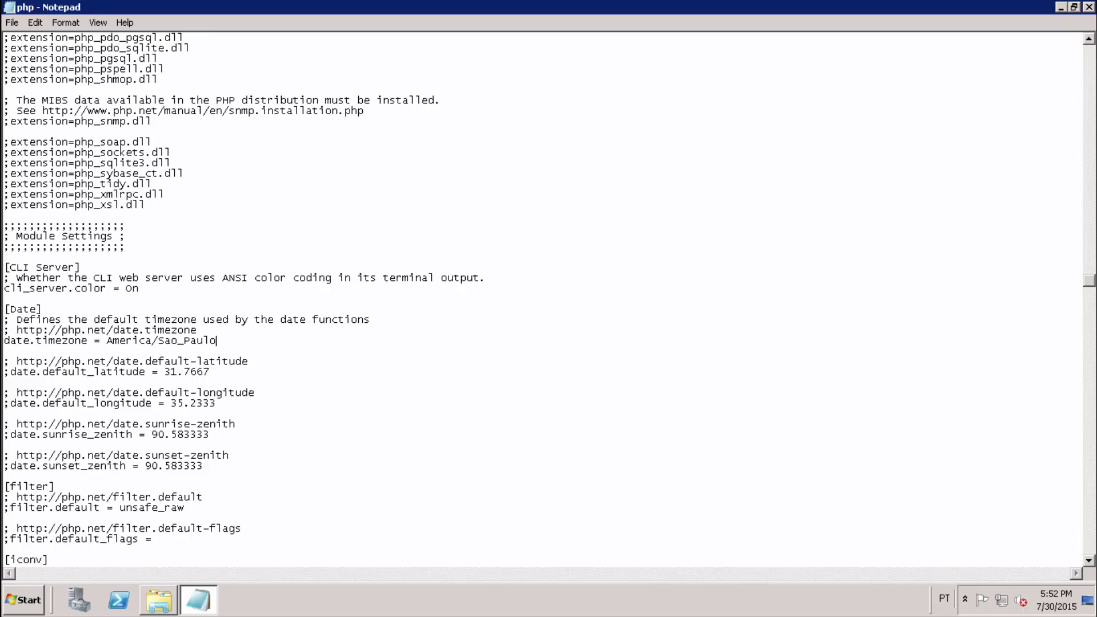
Search upward for fastcgi.impersonate and uncomment the fastcgi.impersonate = 1 line.
{"action": "key", "text": "ctrl+f"}
{"action": "type", "text": "fastcgi.impersonate"}
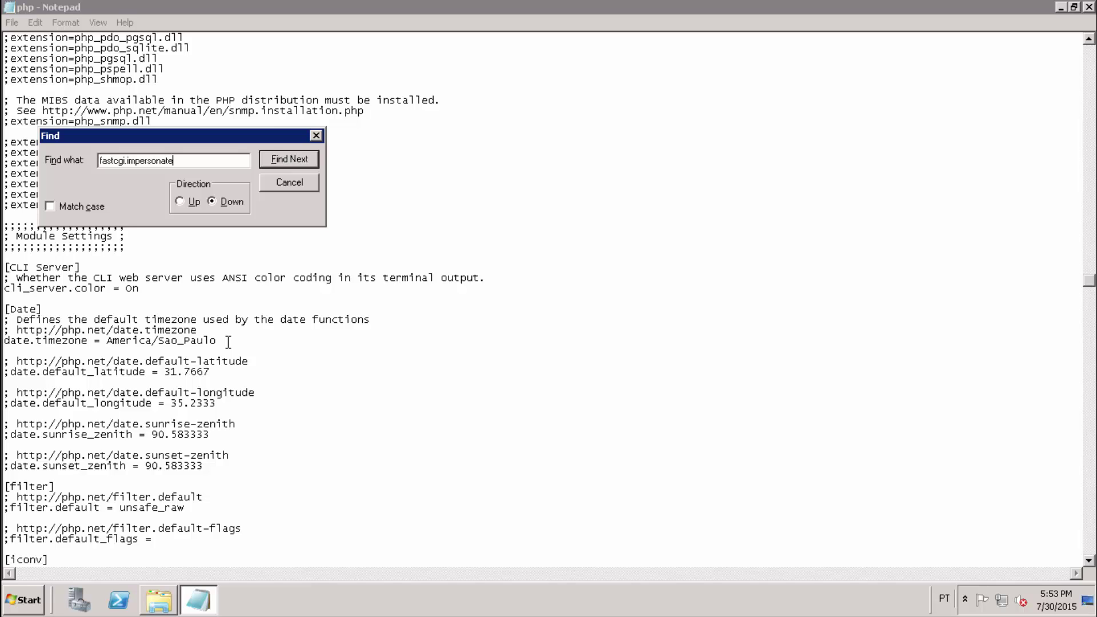
{"action": "key", "text": "alt+u"}
{"action": "left_click", "coordinate": [289, 159]}
{"action": "left_click", "coordinate": [316, 136]}
{"action": "scroll", "coordinate": [321, 139], "scroll_direction": "up", "scroll_amount": 2}
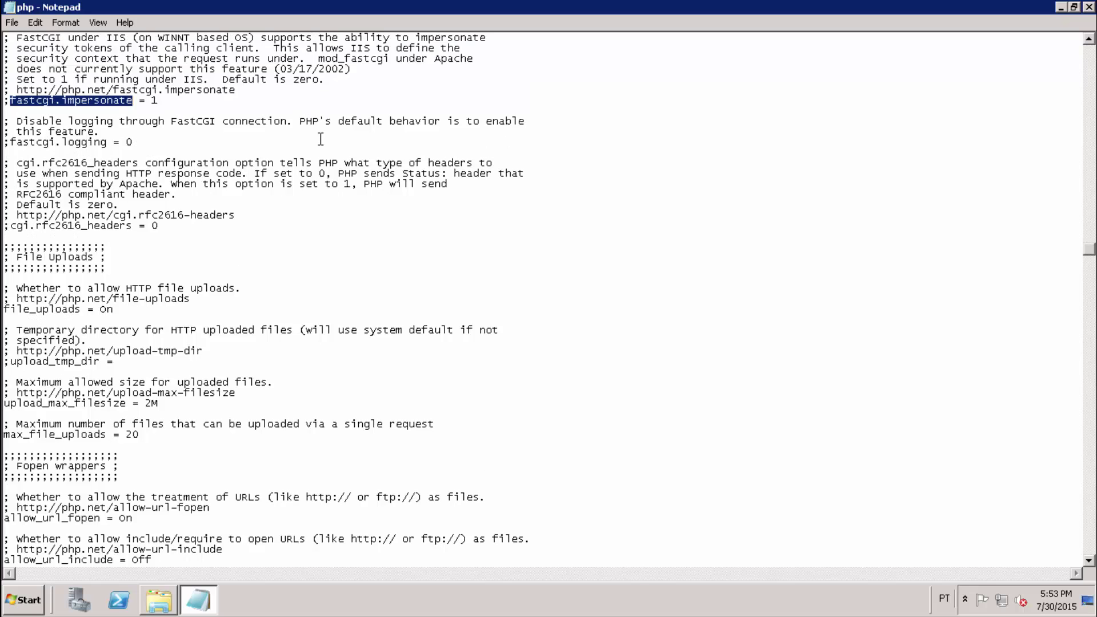
{"action": "left_click", "coordinate": [195, 100]}
{"action": "key", "text": "Delete"}
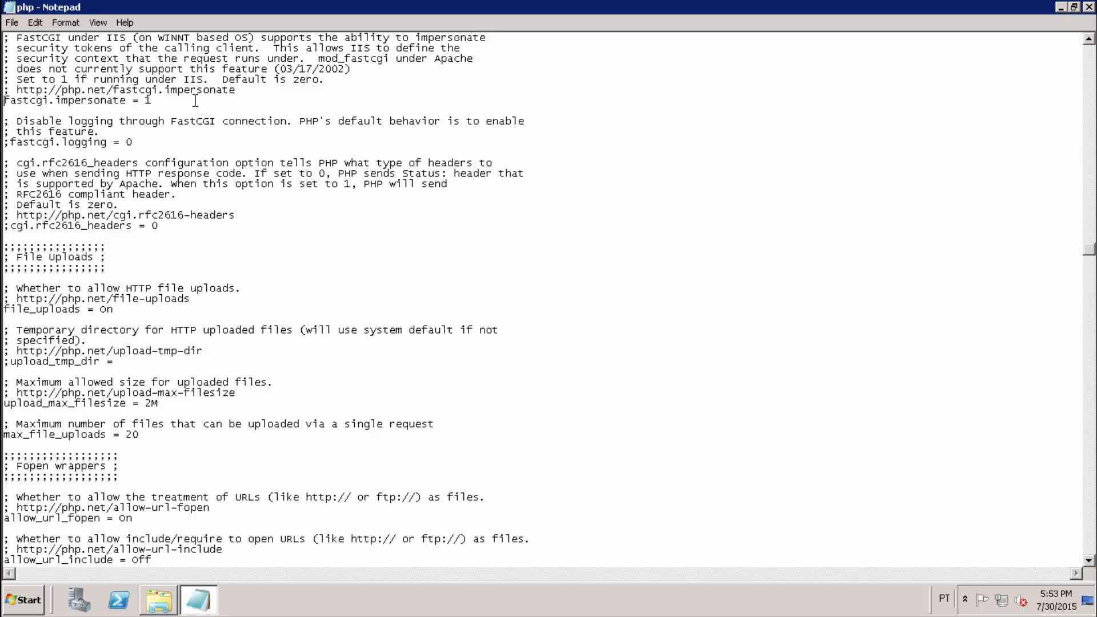
Search upward for cgi.fix_pathinfo and uncomment the cgi.fix_pathinfo=1 line.
{"action": "key", "text": "ctrl+f"}
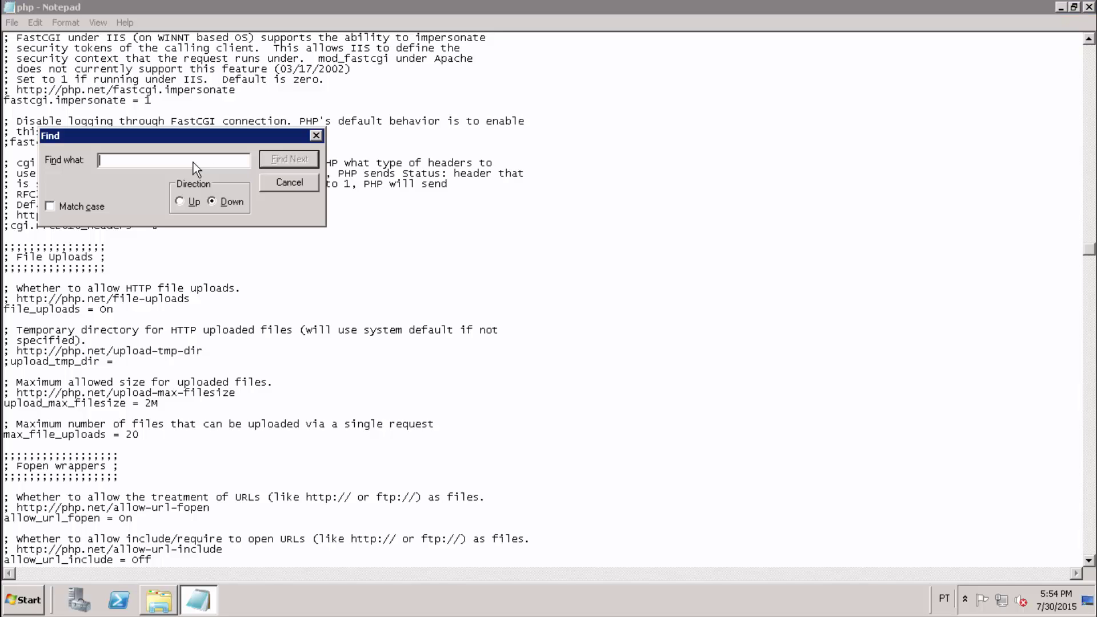
{"action": "type", "text": "cgi.fix_pathinfo"}
{"action": "key", "text": "alt+u"}
{"action": "left_click", "coordinate": [293, 160]}
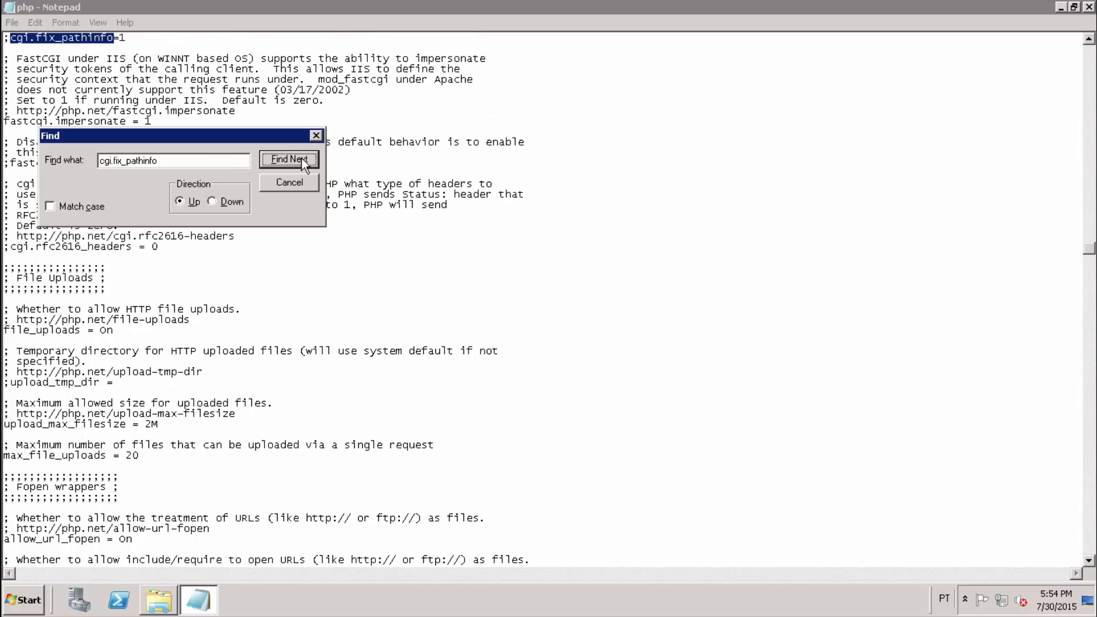
{"action": "left_click", "coordinate": [316, 136]}
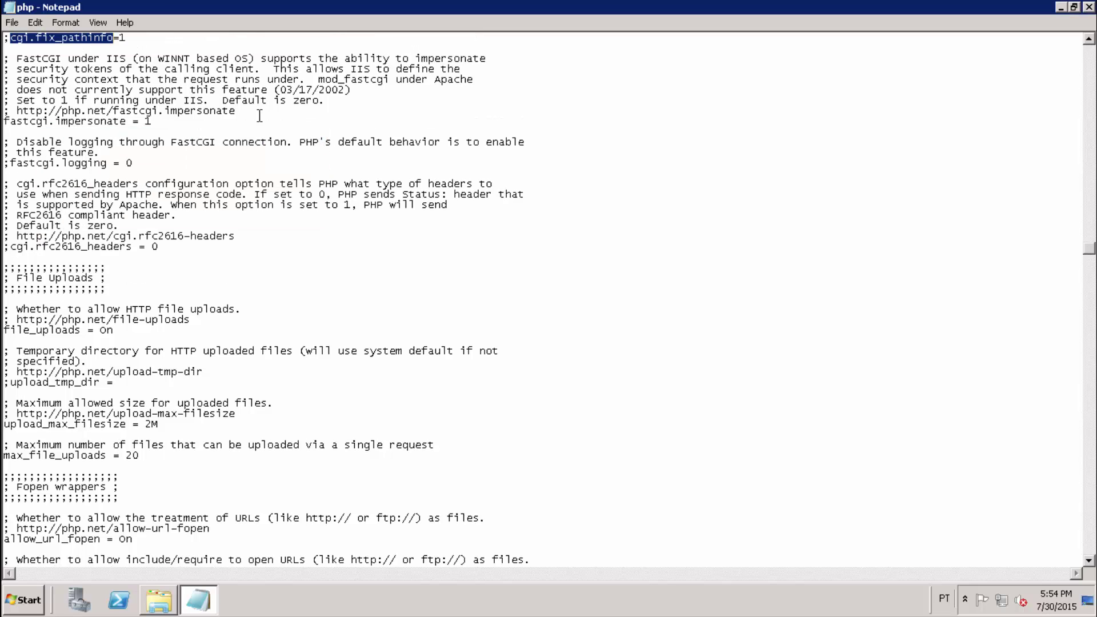
{"action": "left_click", "coordinate": [178, 41]}
{"action": "scroll", "coordinate": [179, 41], "scroll_direction": "up", "scroll_amount": 4}
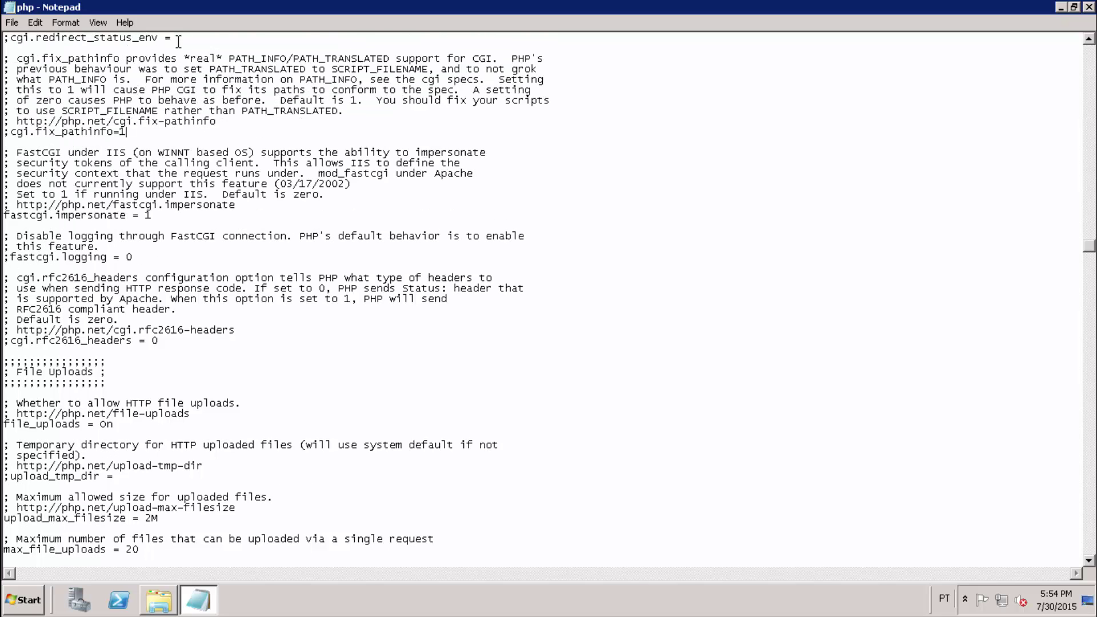
{"action": "key", "text": "Delete"}
{"action": "key", "text": "End"}
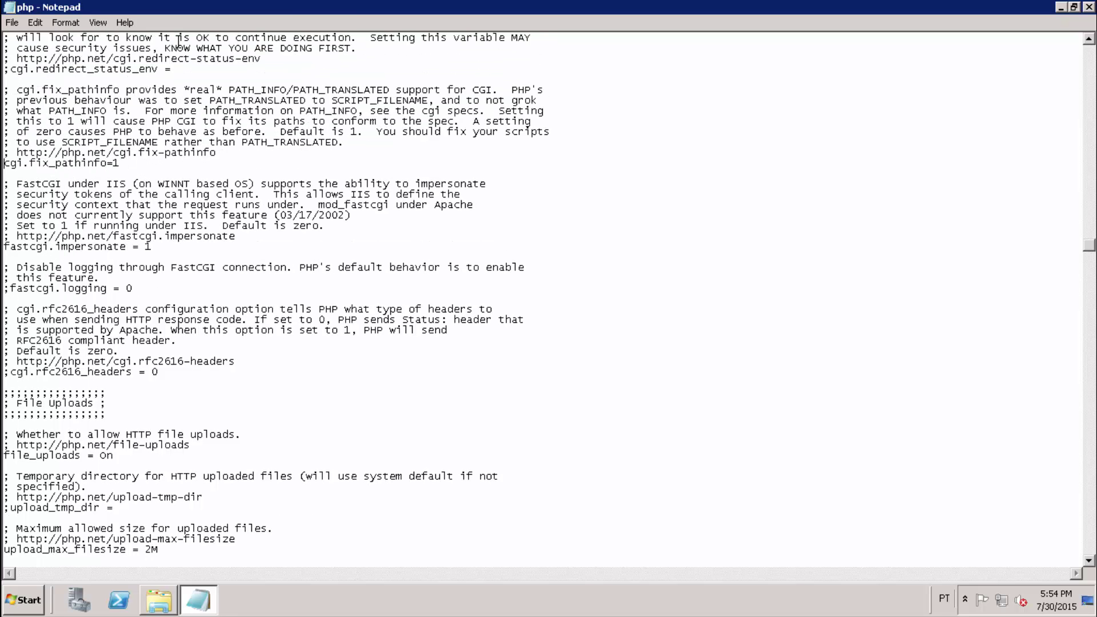
Search upward for cgi.force_redirect, uncomment the directive and set its value to 0.
{"action": "key", "text": "ctrl+f"}
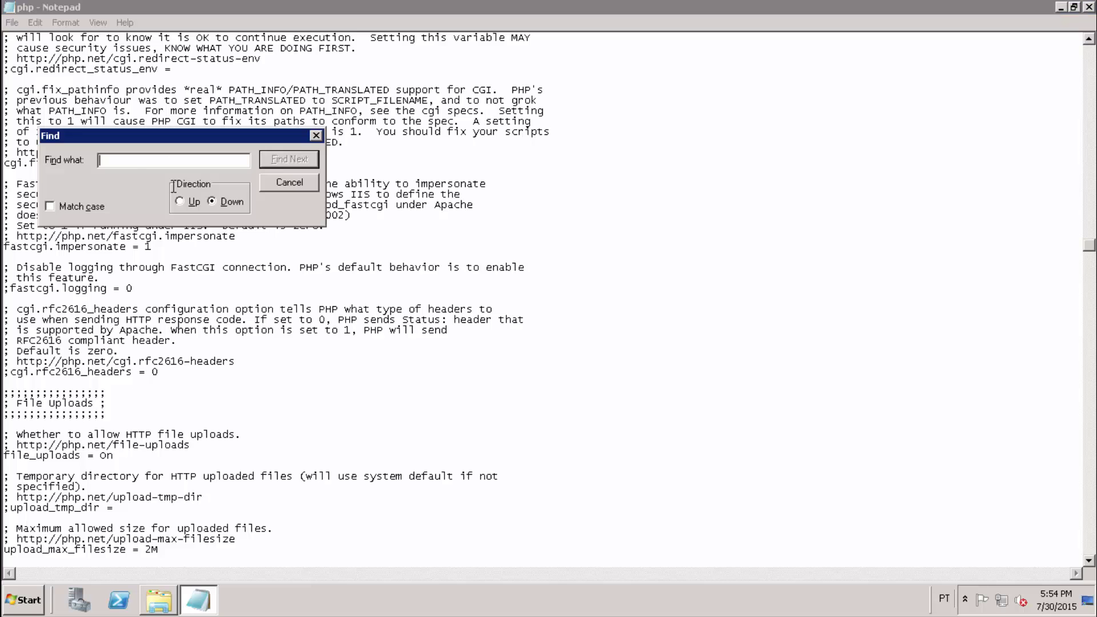
{"action": "type", "text": "cgi.force_redirect"}
{"action": "key", "text": "alt+u"}
{"action": "left_click", "coordinate": [284, 160]}
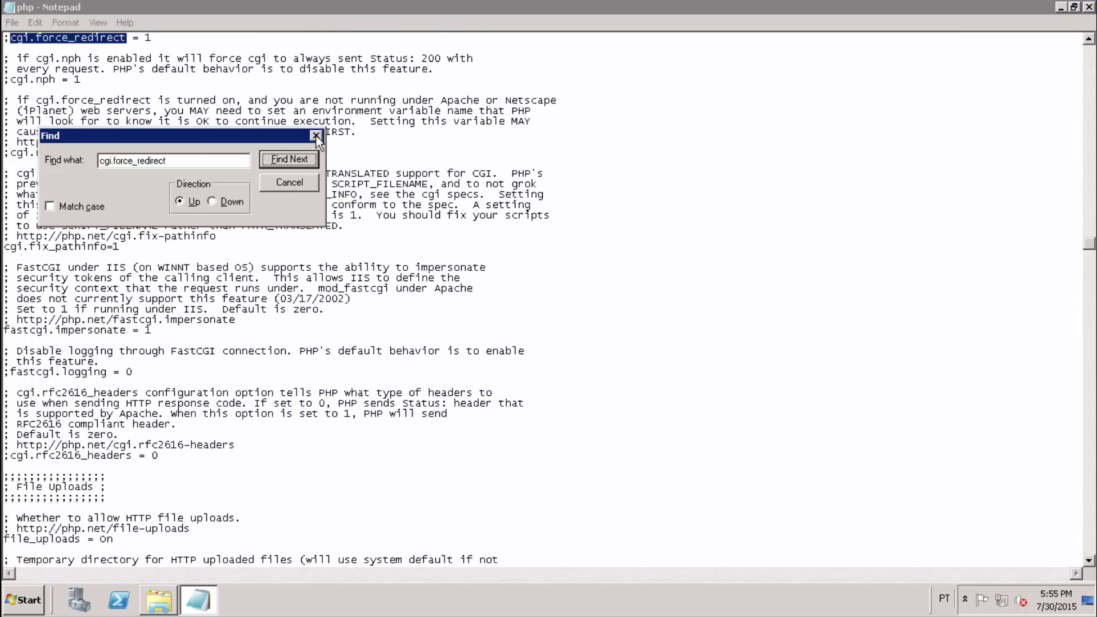
{"action": "left_click", "coordinate": [315, 136]}
{"action": "left_click", "coordinate": [146, 38]}
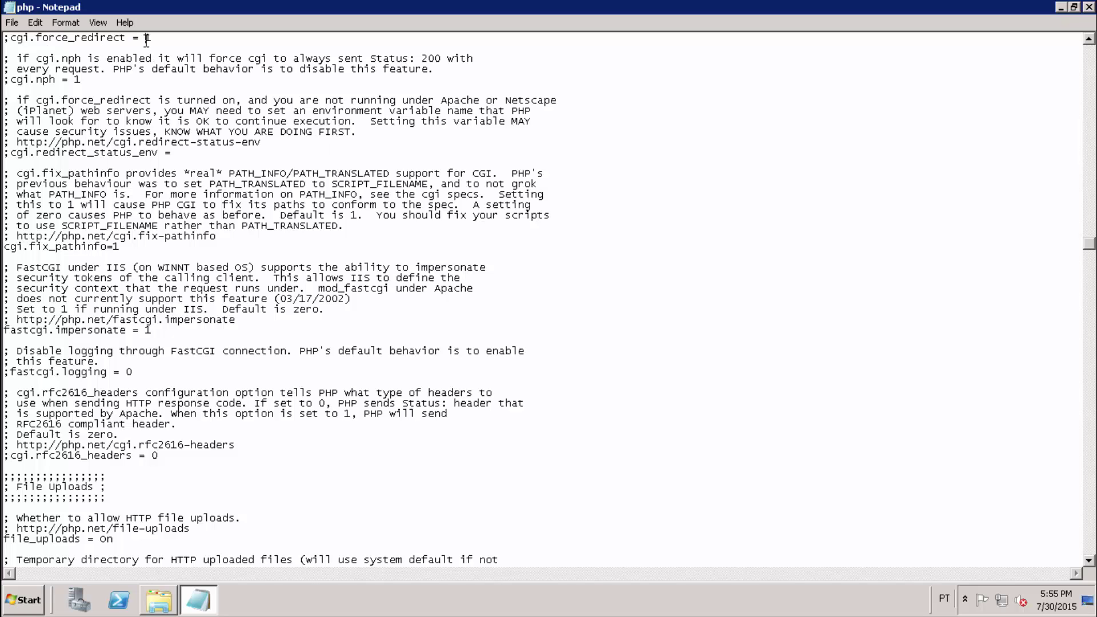
{"action": "scroll", "coordinate": [146, 38], "scroll_direction": "up", "scroll_amount": 3}
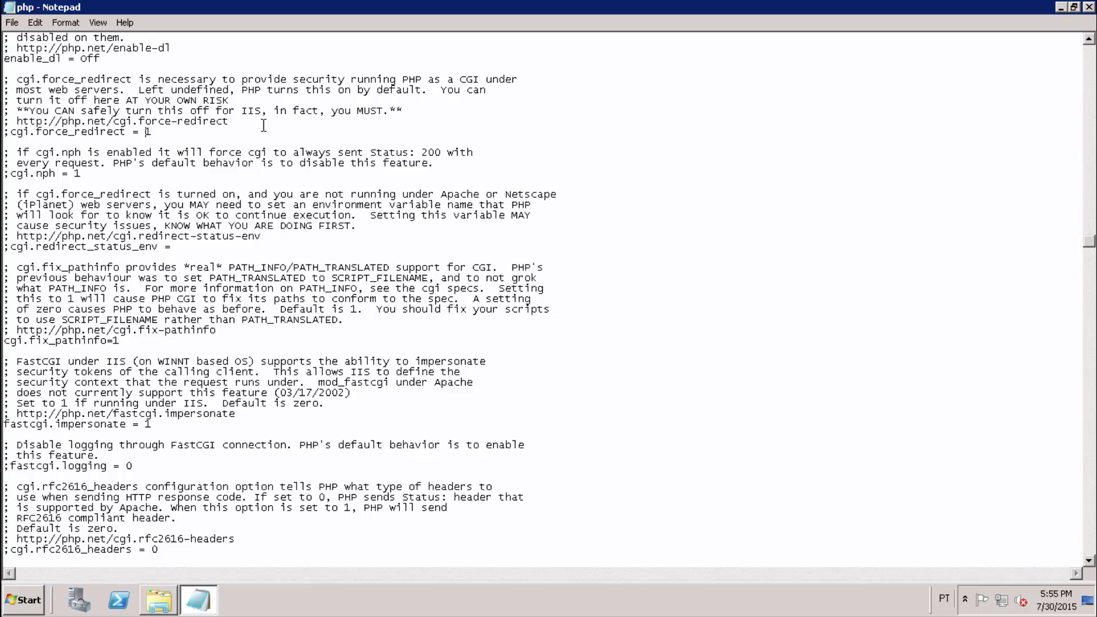
{"action": "key", "text": "Delete"}
{"action": "key", "text": "End"}
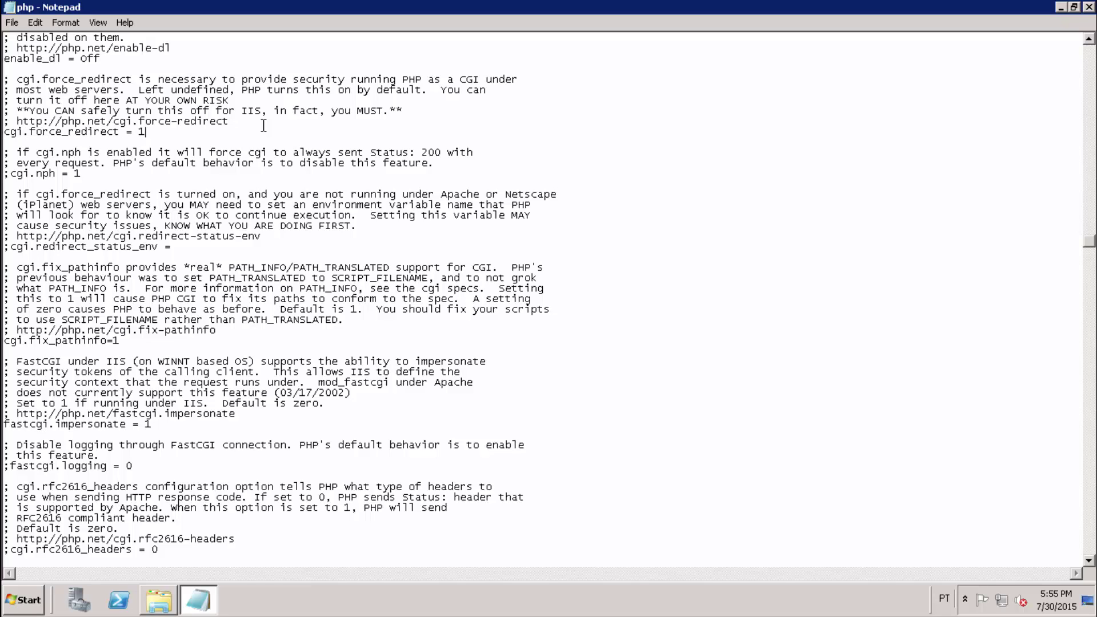
{"action": "key", "text": "BackSpace"}
{"action": "type", "text": "0"}
Search upward for extension_dir and uncomment the directive under "On windows", removing its leading semicolon and space.
{"action": "key", "text": "ctrl+f"}
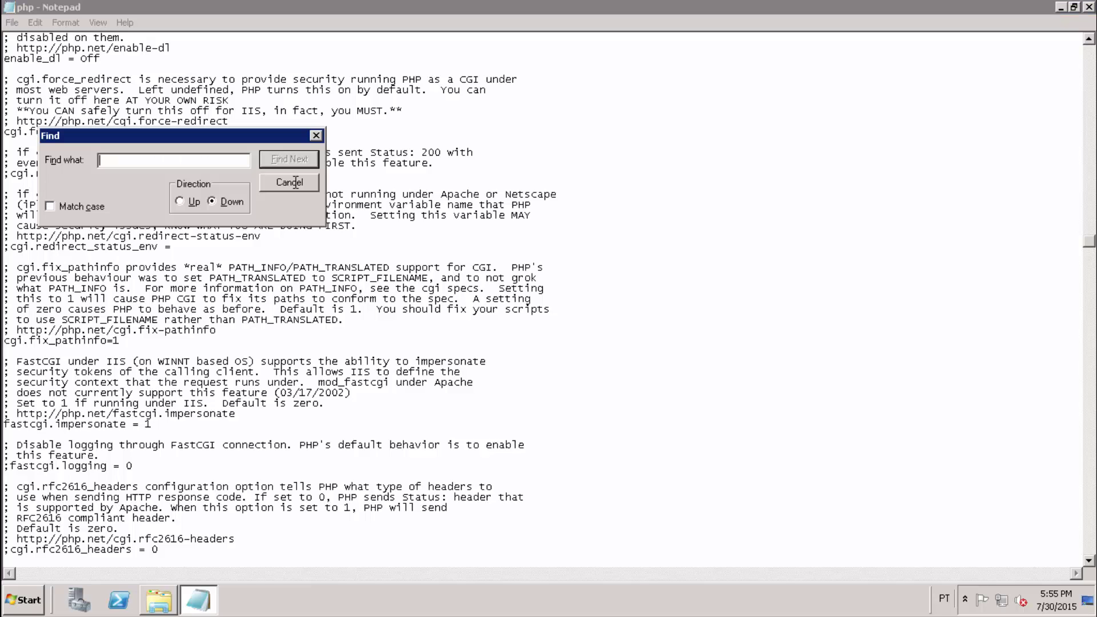
{"action": "type", "text": "extension_dir"}
{"action": "key", "text": "alt+u"}
{"action": "left_click", "coordinate": [291, 160]}
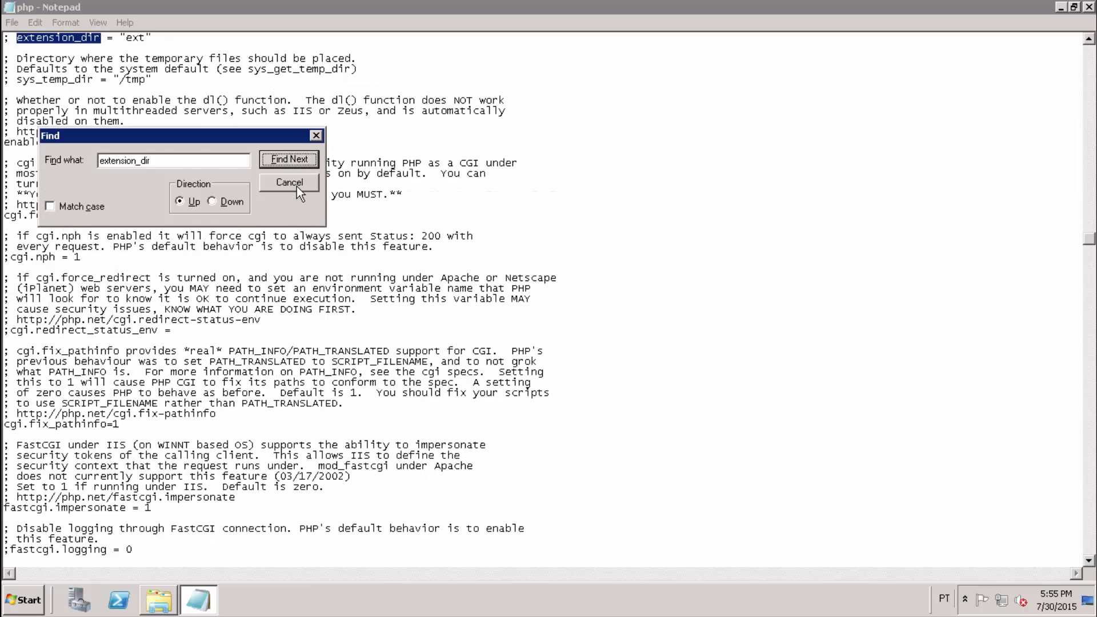
{"action": "left_click", "coordinate": [297, 187]}
{"action": "scroll", "coordinate": [297, 187], "scroll_direction": "up", "scroll_amount": 5}
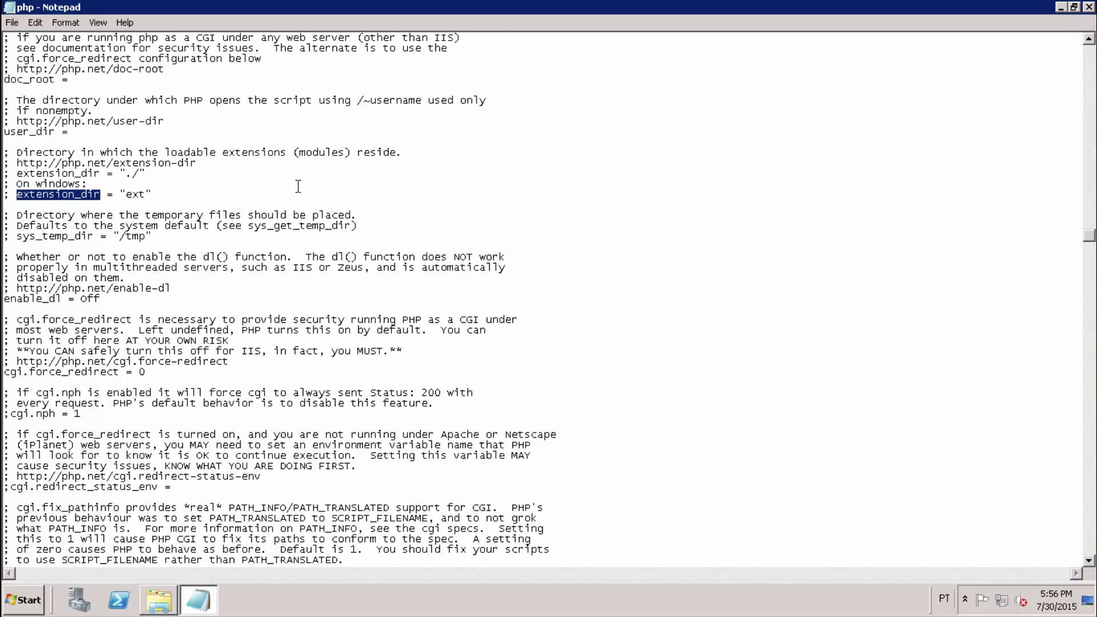
{"action": "left_click", "coordinate": [151, 195]}
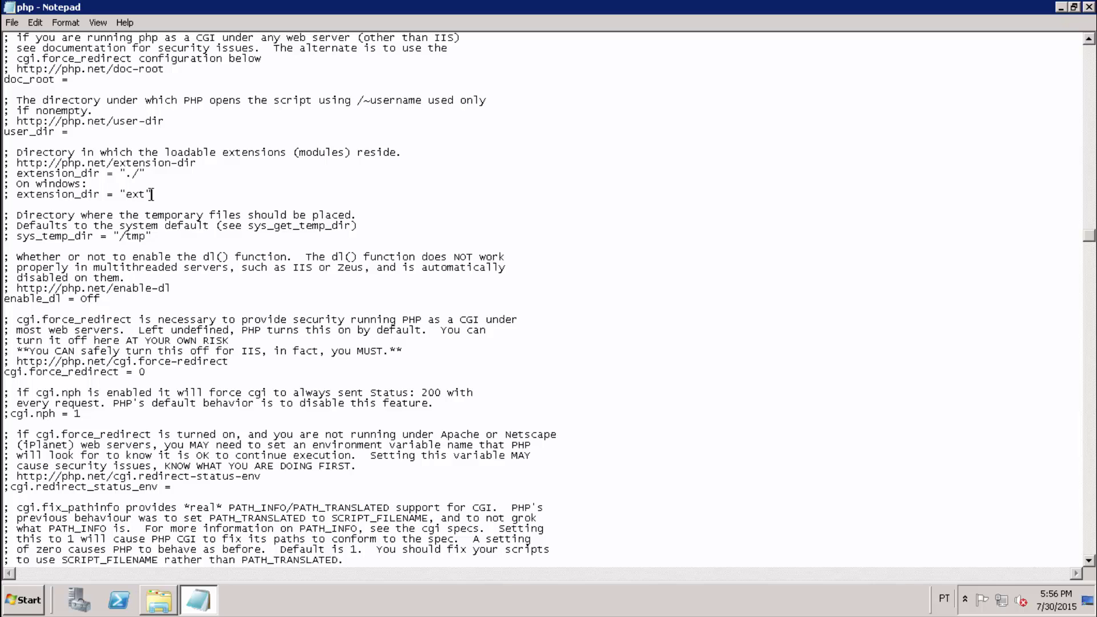
{"action": "key", "text": "Delete"}
{"action": "key", "text": "Delete"}
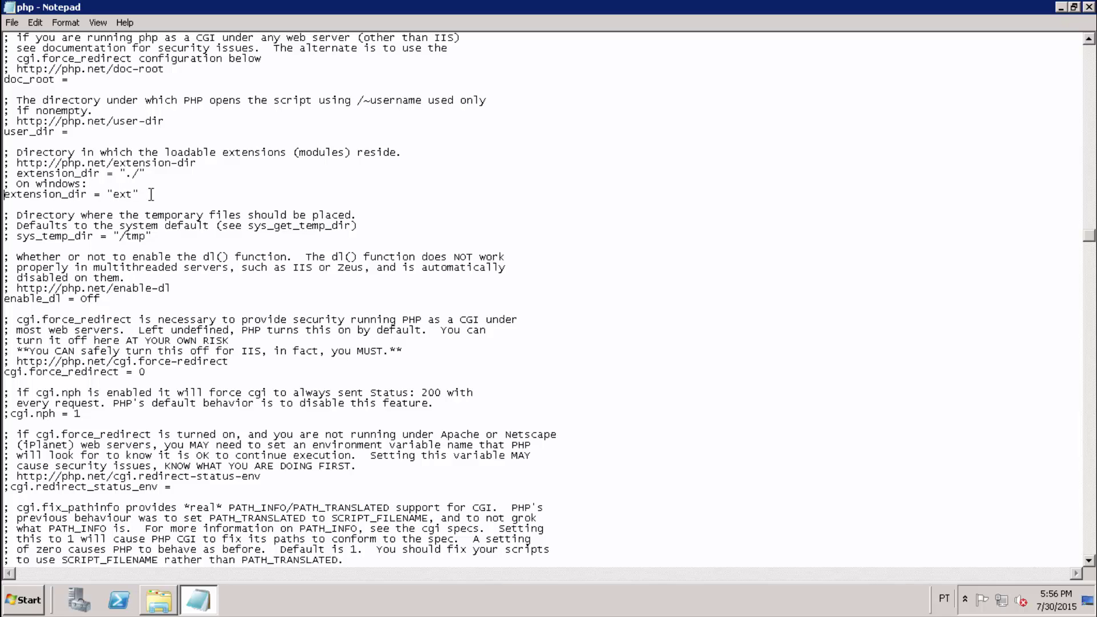
Change the Windows extension_dir value to "./ext" and save php.ini.
{"action": "key", "text": "ctrl+Right"}
{"action": "key", "text": "ctrl+Right"}
{"action": "key", "text": "ctrl+Right"}
{"action": "key", "text": "ctrl+Right"}
{"action": "key", "text": "Right"}
{"action": "type", "text": "./"}
{"action": "left_click", "coordinate": [11, 27]}
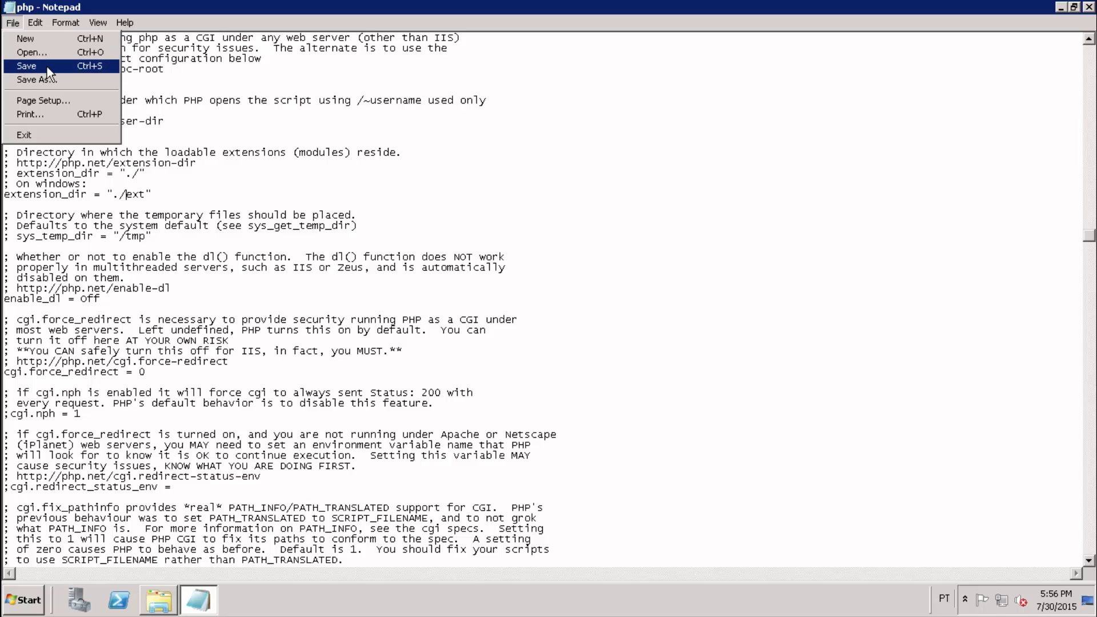
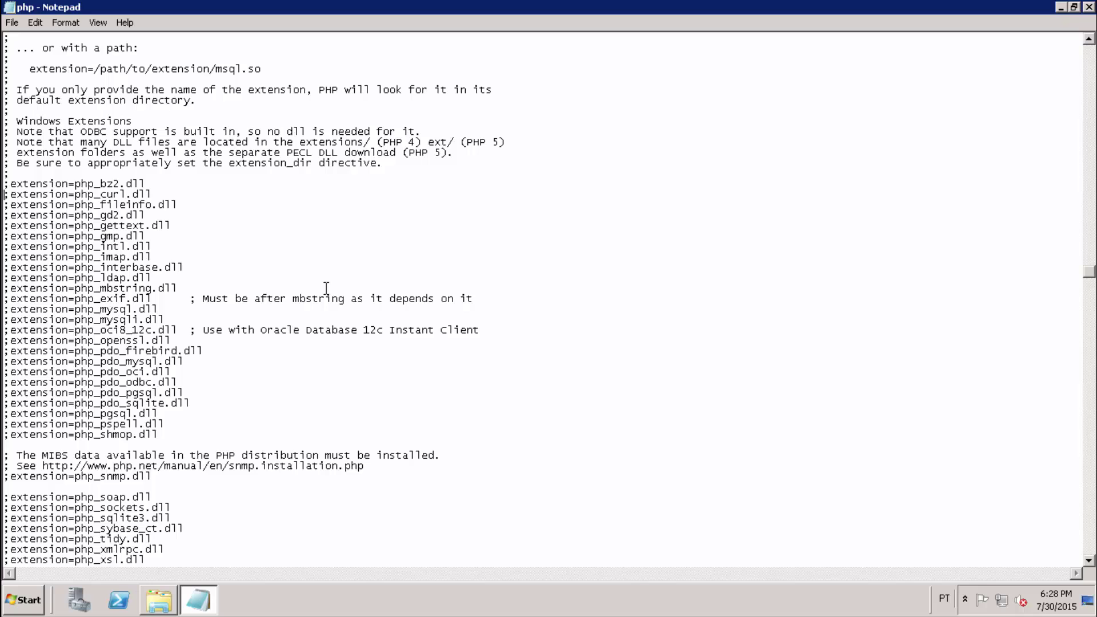
{"action": "left_click_drag", "start_coordinate": [4, 184], "coordinate": [42, 216]}
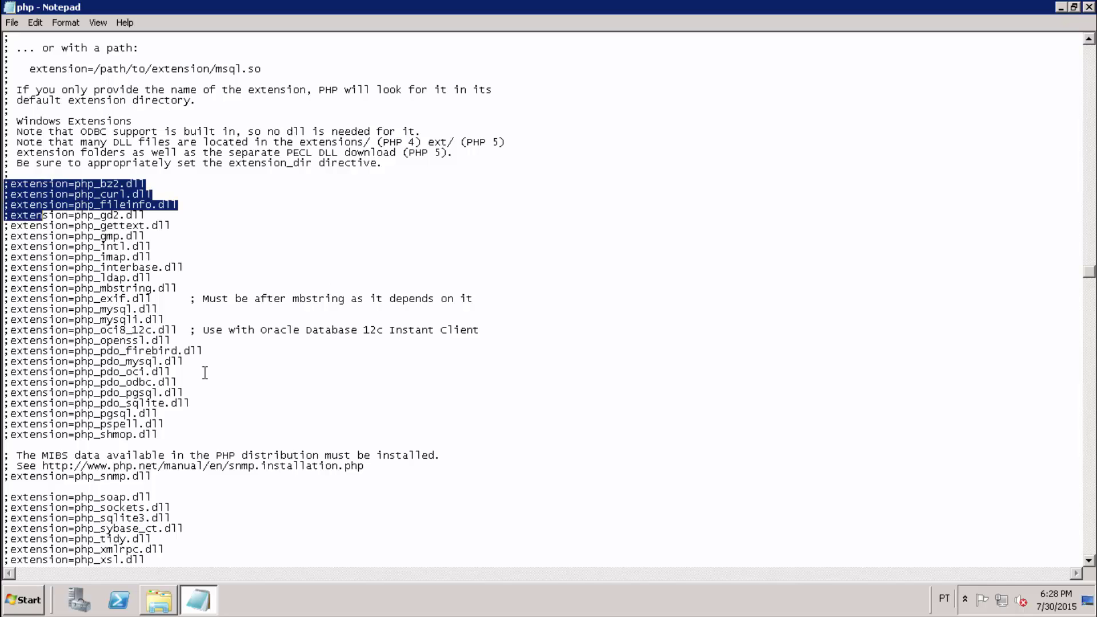
{"action": "left_click_drag", "start_coordinate": [205, 373], "coordinate": [231, 440]}
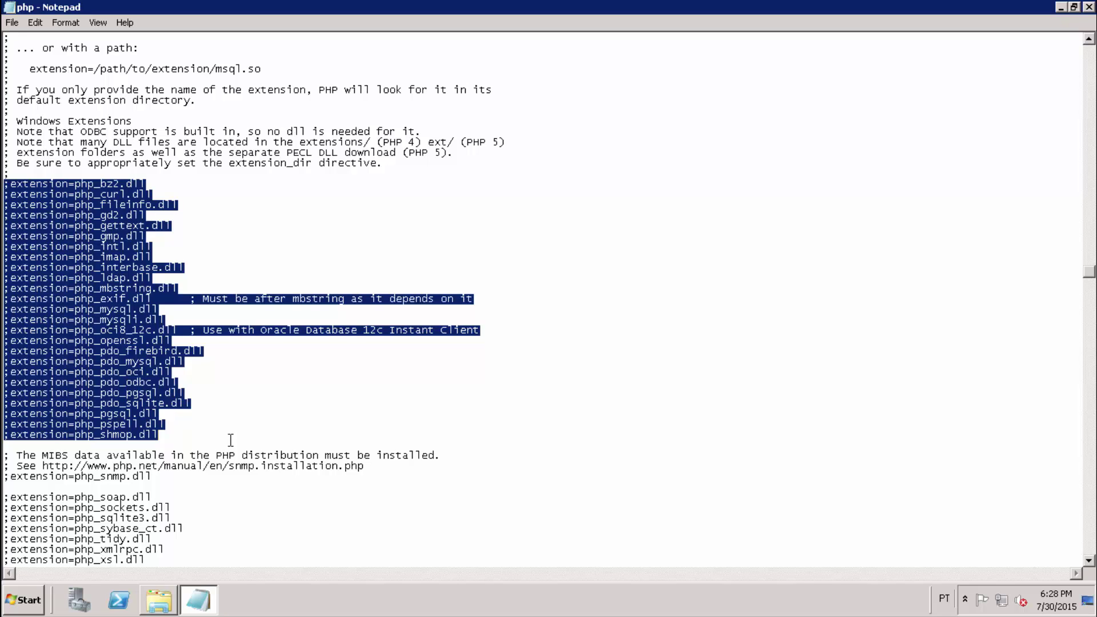
{"action": "left_click", "coordinate": [428, 423]}
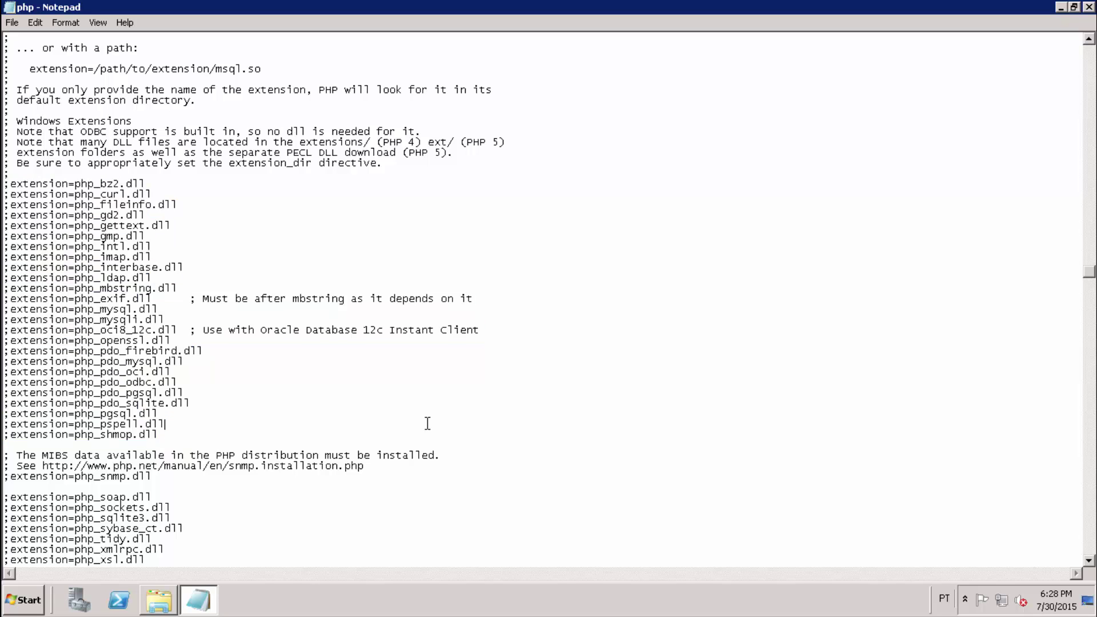
Uncomment the php_curl.dll and php_gd2.dll lines in the Windows extensions list.
{"action": "left_click", "coordinate": [152, 194]}
{"action": "key", "text": "shift+Home"}
{"action": "key", "text": "Home"}
{"action": "key", "text": "Delete"}
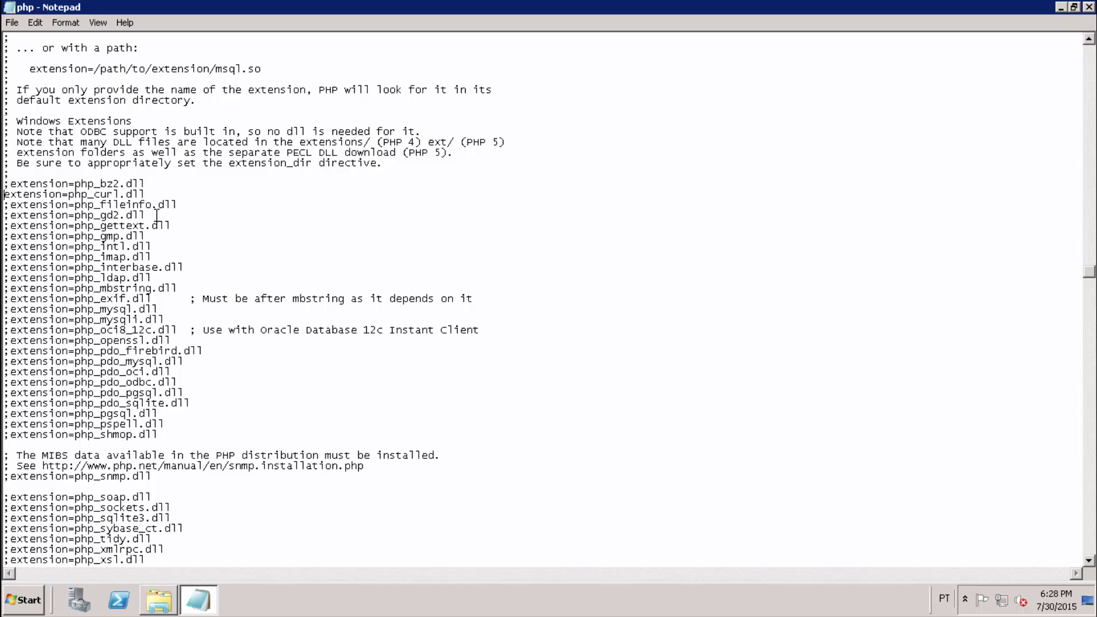
{"action": "left_click", "coordinate": [156, 216]}
{"action": "key", "text": "shift+Home"}
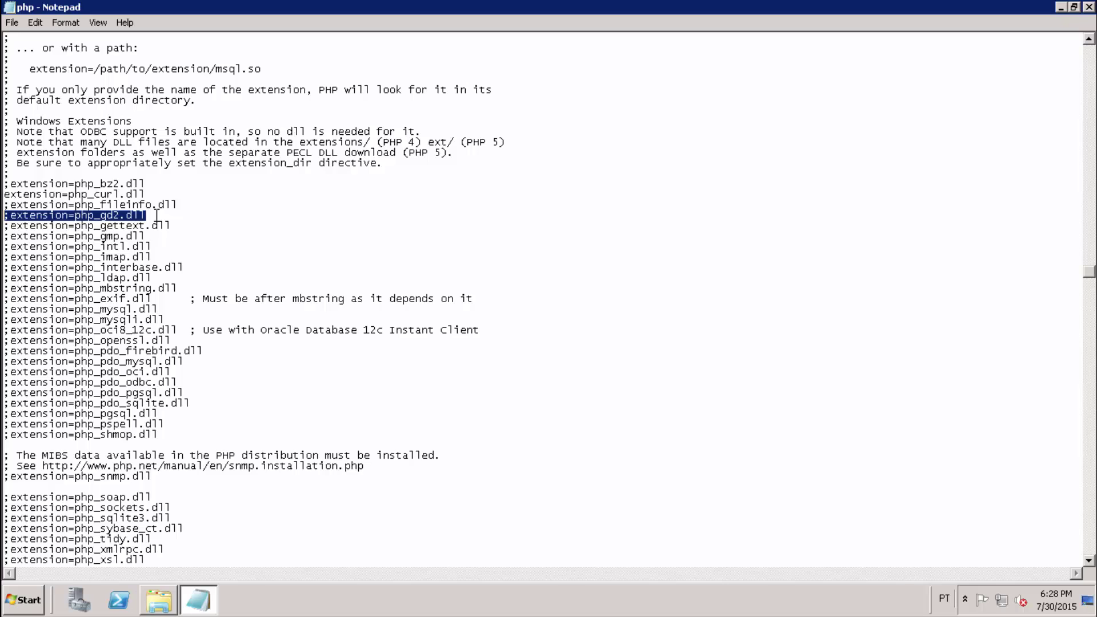
{"action": "key", "text": "Home"}
{"action": "key", "text": "Delete"}
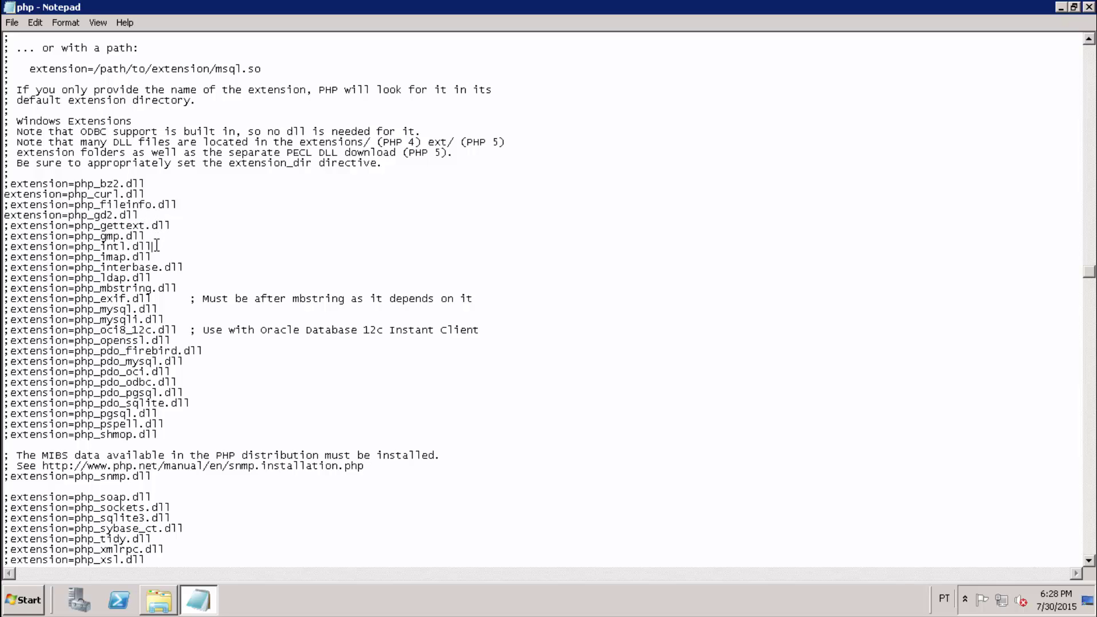
Uncomment the php_intl.dll and php_ldap.dll lines in the Windows extensions list.
{"action": "key", "text": "shift+Home"}
{"action": "key", "text": "Left"}
{"action": "key", "text": "Delete"}
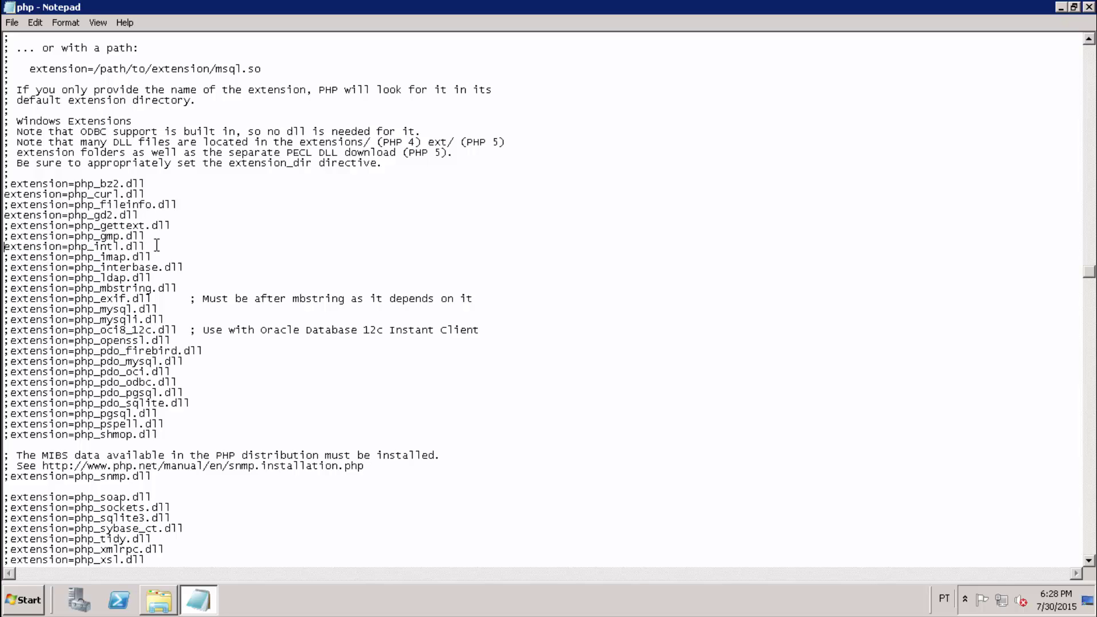
{"action": "left_click", "coordinate": [154, 279]}
{"action": "key", "text": "shift+Home"}
{"action": "key", "text": "Left"}
{"action": "key", "text": "Delete"}
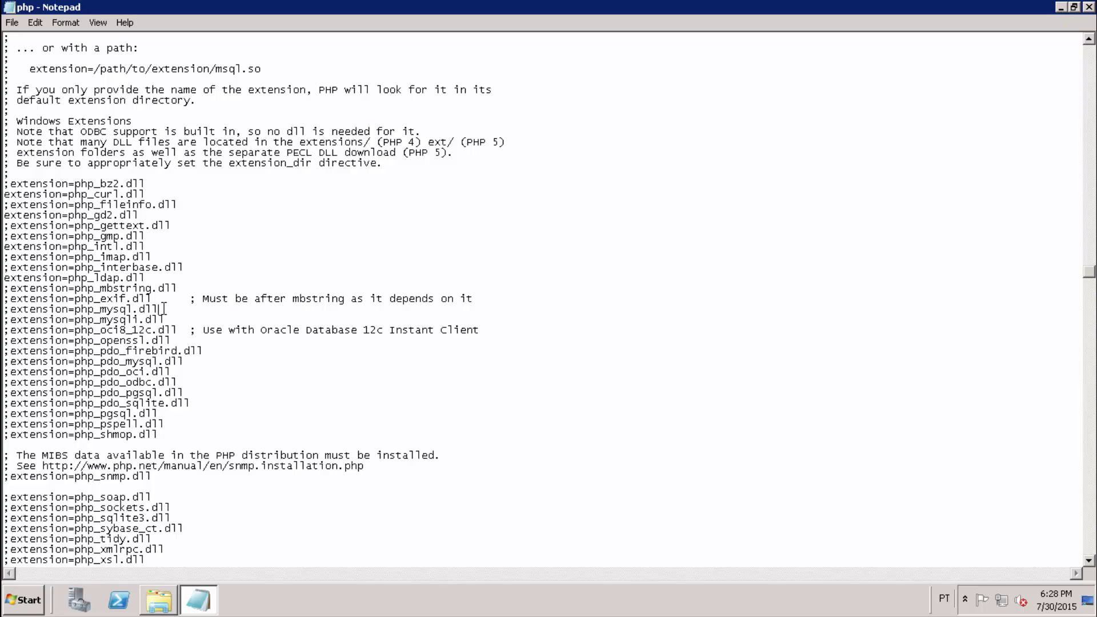
Uncomment the php_mysql.dll line in the Windows extensions list.
{"action": "key", "text": "shift+Home"}
{"action": "key", "text": "Left"}
{"action": "key", "text": "Delete"}
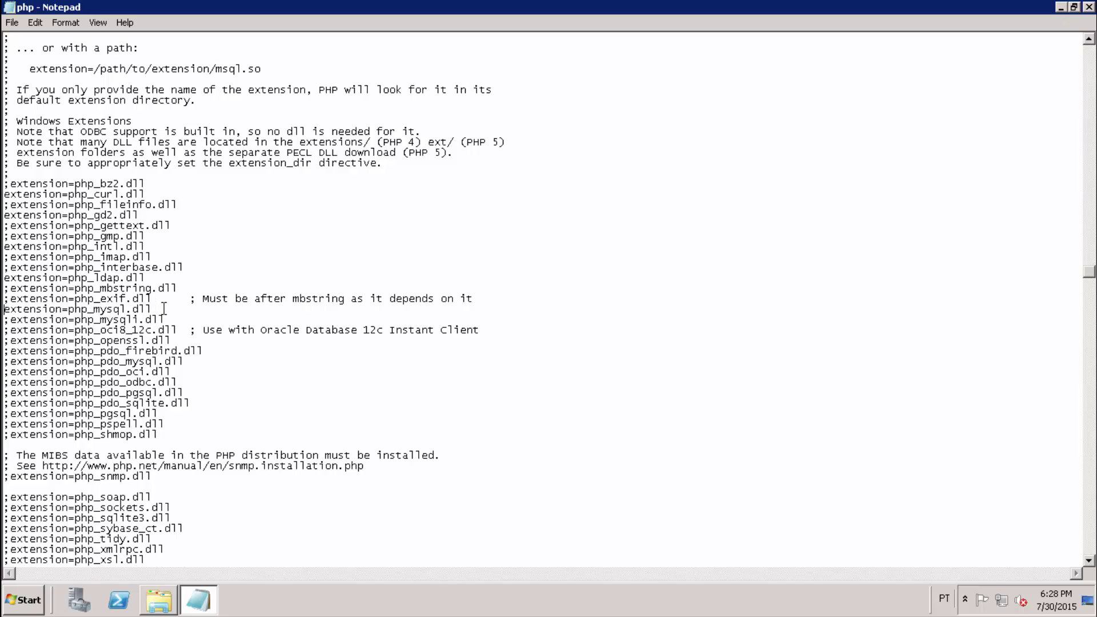
Uncomment the php_mysqli.dll line in the Windows extensions list and save php.ini.
{"action": "left_click", "coordinate": [172, 318]}
{"action": "key", "text": "shift+Home"}
{"action": "key", "text": "Left"}
{"action": "key", "text": "Delete"}
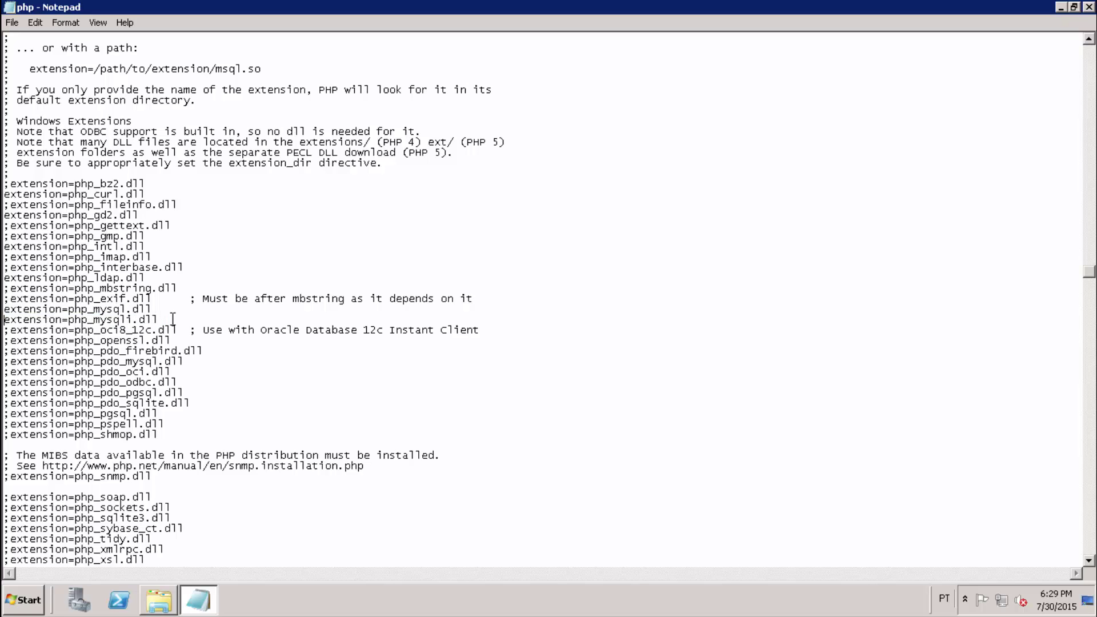
{"action": "left_click", "coordinate": [172, 318]}
{"action": "left_click", "coordinate": [11, 21]}
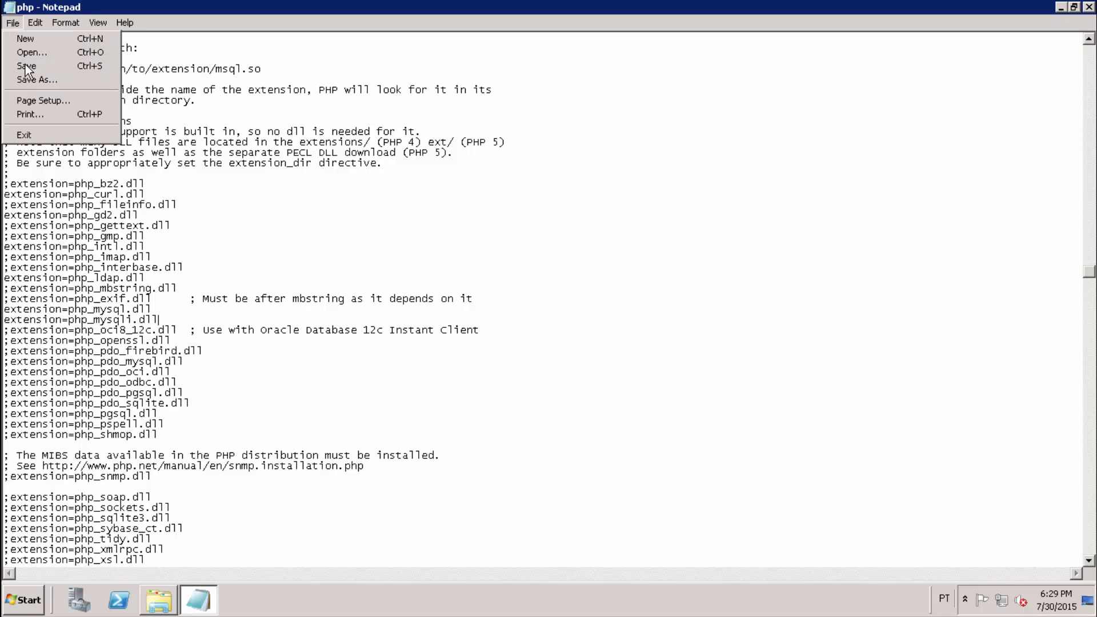
{"action": "left_click", "coordinate": [40, 66]}
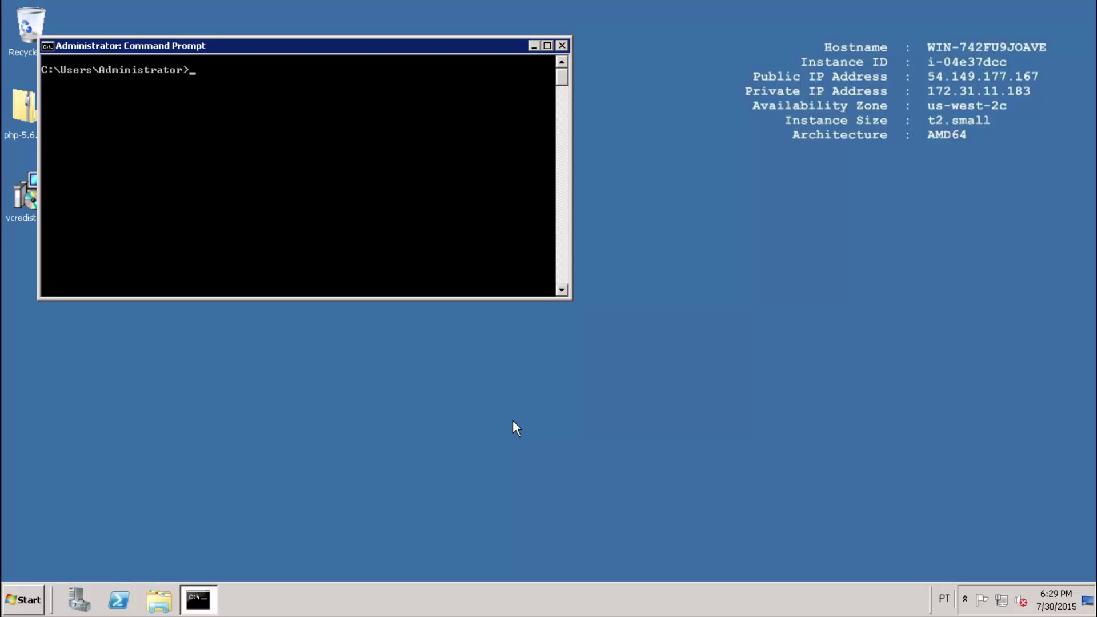
Run php -m in the Command Prompt and examine the list of loaded PHP modules for the enabled extensions.
{"action": "type", "text": "php -m"}
{"action": "key", "text": "Return"}
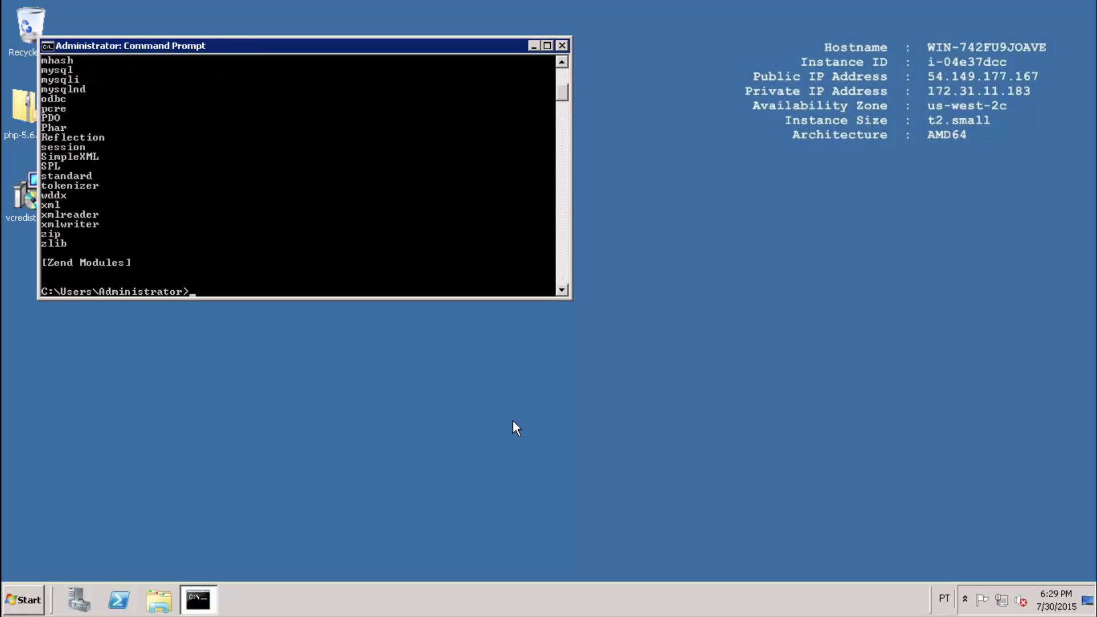
{"action": "left_click", "coordinate": [563, 62]}
{"action": "left_click", "coordinate": [563, 62]}
{"action": "left_click", "coordinate": [563, 63]}
{"action": "left_click", "coordinate": [564, 64]}
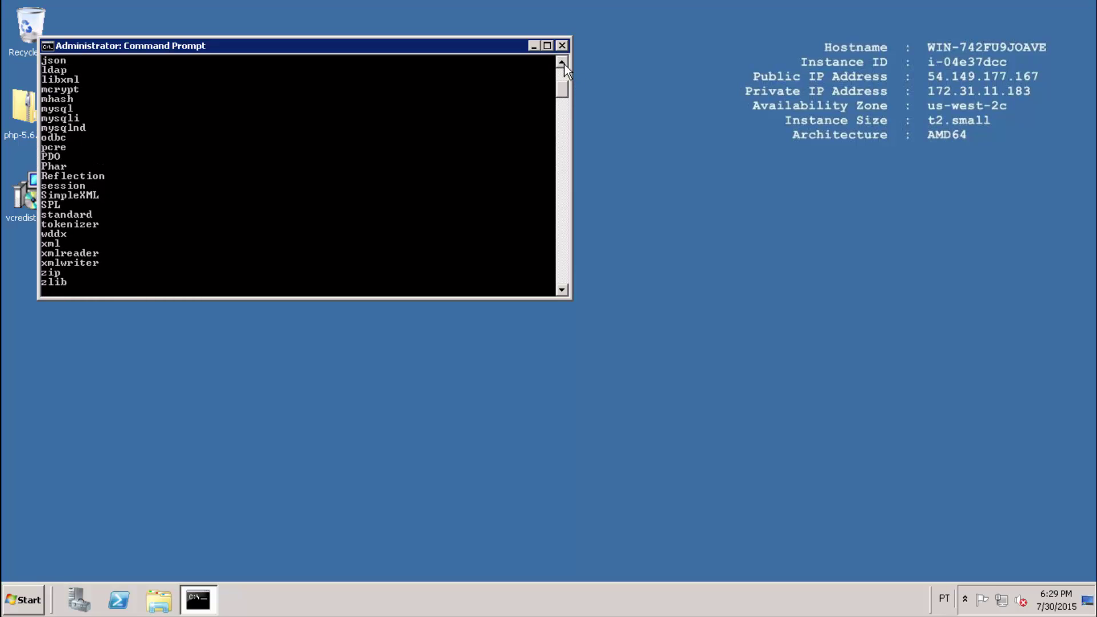
{"action": "left_click", "coordinate": [564, 64]}
{"action": "left_click", "coordinate": [564, 64]}
{"action": "left_click", "coordinate": [564, 64]}
{"action": "left_click", "coordinate": [564, 64]}
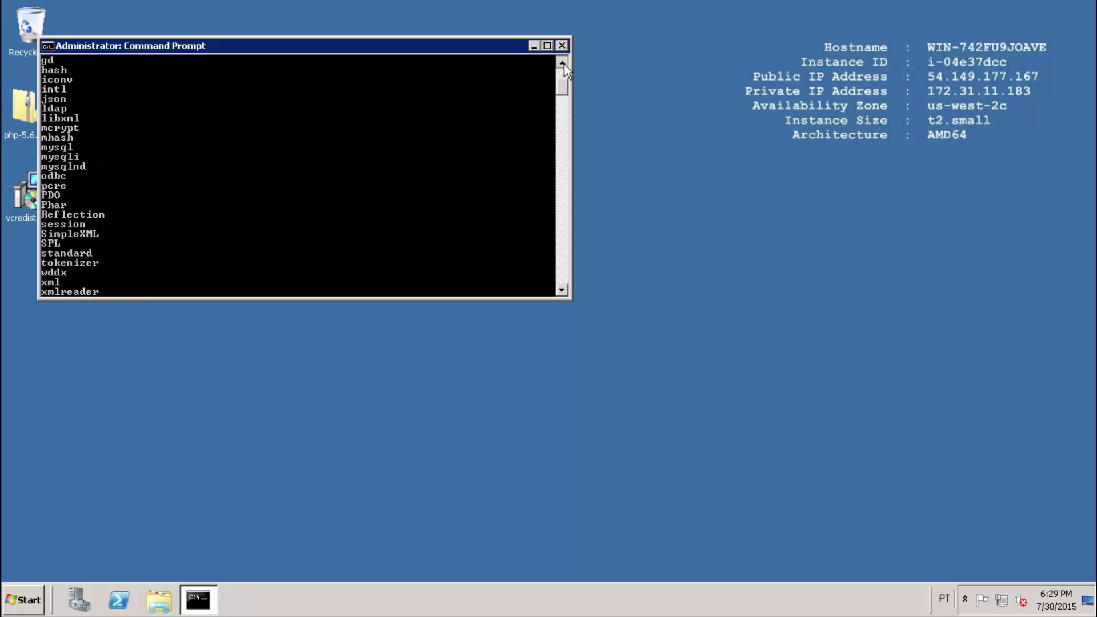
{"action": "left_click", "coordinate": [564, 64]}
{"action": "left_click", "coordinate": [564, 64]}
{"action": "left_click", "coordinate": [564, 64]}
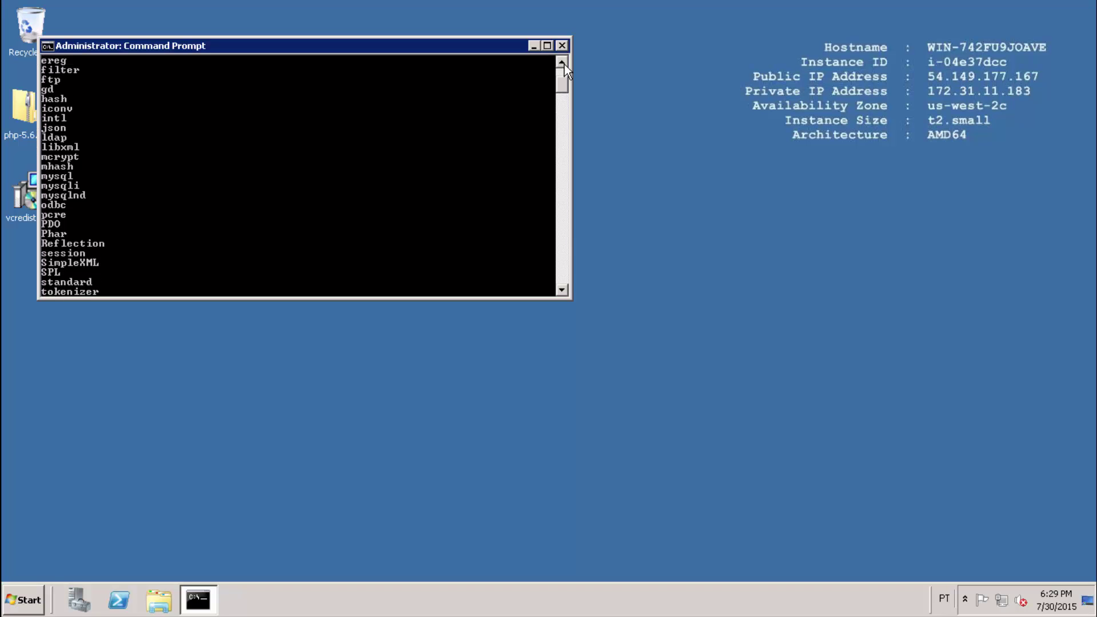
{"action": "left_click", "coordinate": [564, 64]}
{"action": "left_click", "coordinate": [564, 64]}
{"action": "left_click", "coordinate": [564, 64]}
{"action": "left_click", "coordinate": [565, 64]}
{"action": "left_click", "coordinate": [564, 64]}
{"action": "left_click", "coordinate": [564, 64]}
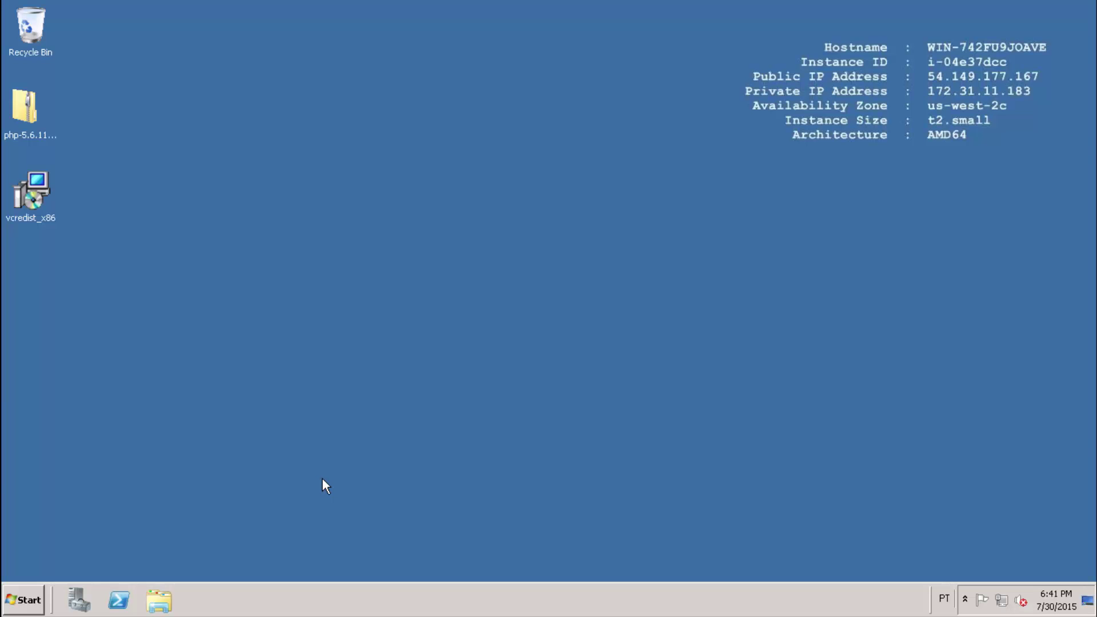
Open Server Manager, start adding a role, and choose Web Server (IIS), continuing to its role services.
{"action": "left_click", "coordinate": [80, 603]}
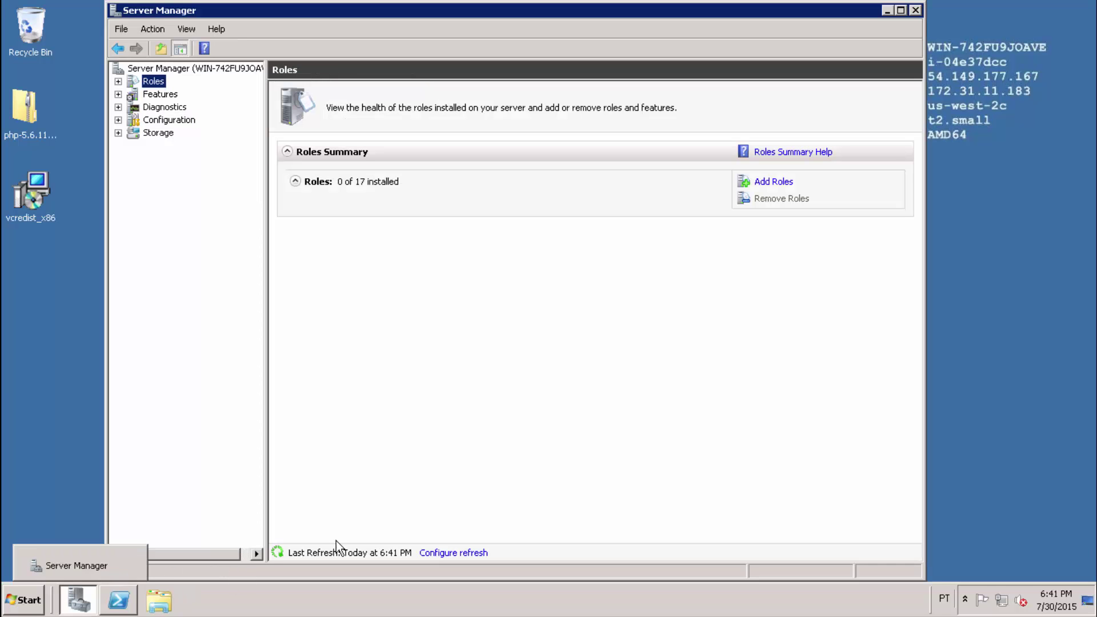
{"action": "left_click", "coordinate": [769, 182]}
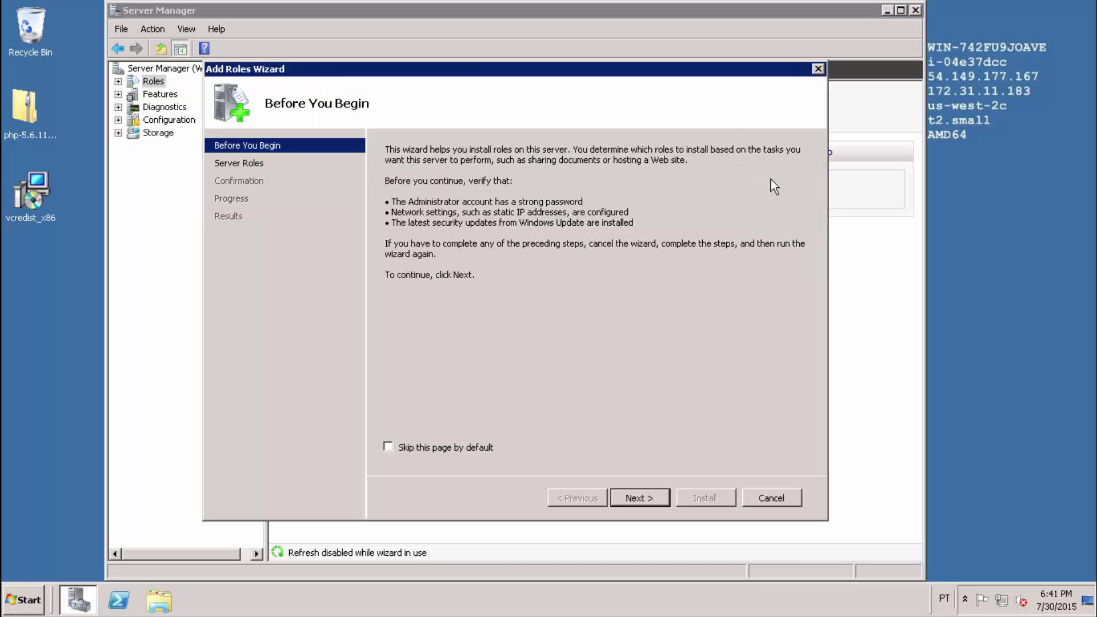
{"action": "left_click", "coordinate": [637, 499]}
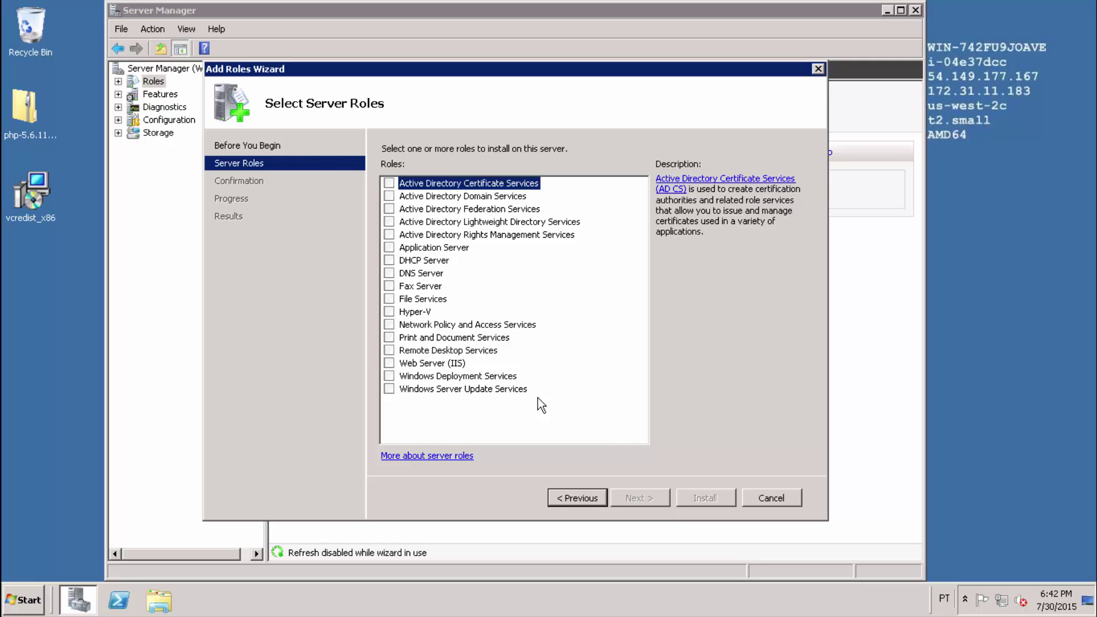
{"action": "left_click", "coordinate": [389, 363]}
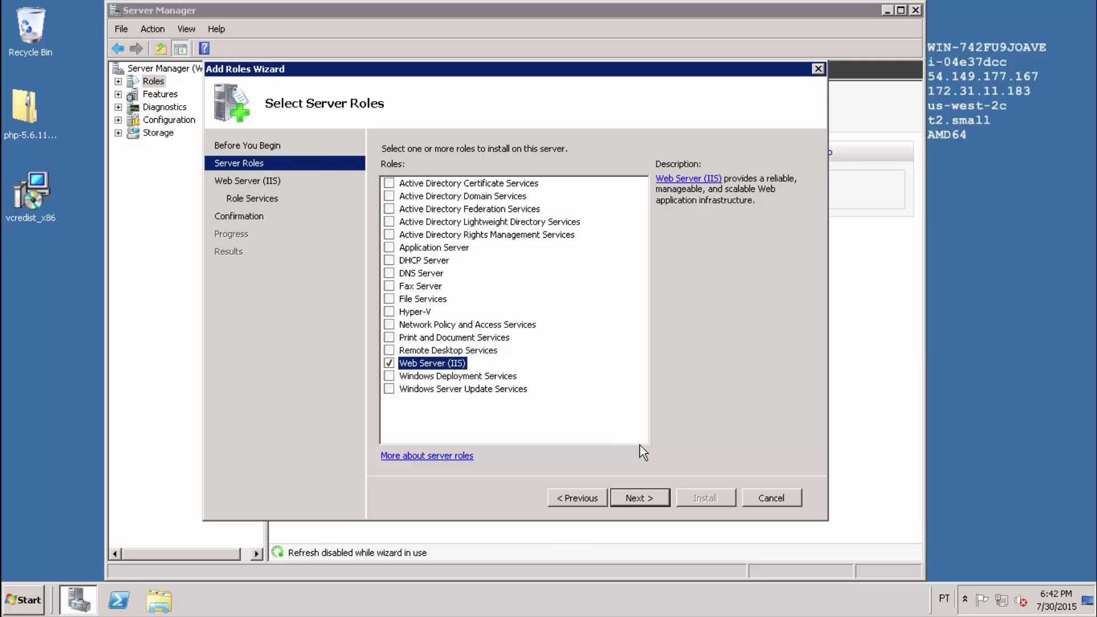
{"action": "left_click", "coordinate": [636, 499]}
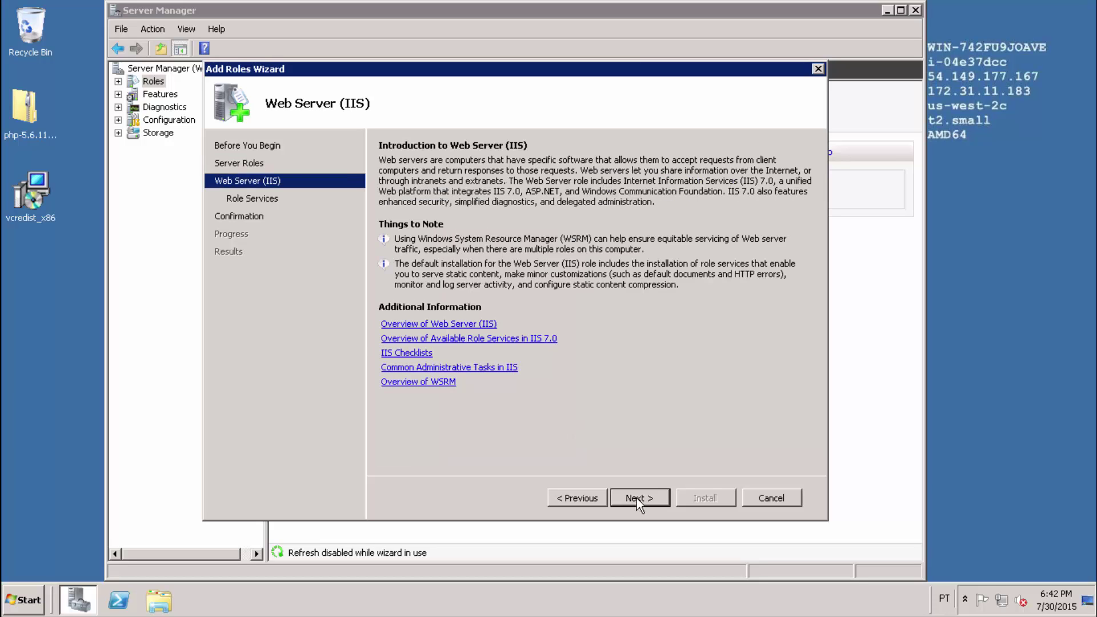
{"action": "left_click", "coordinate": [639, 499]}
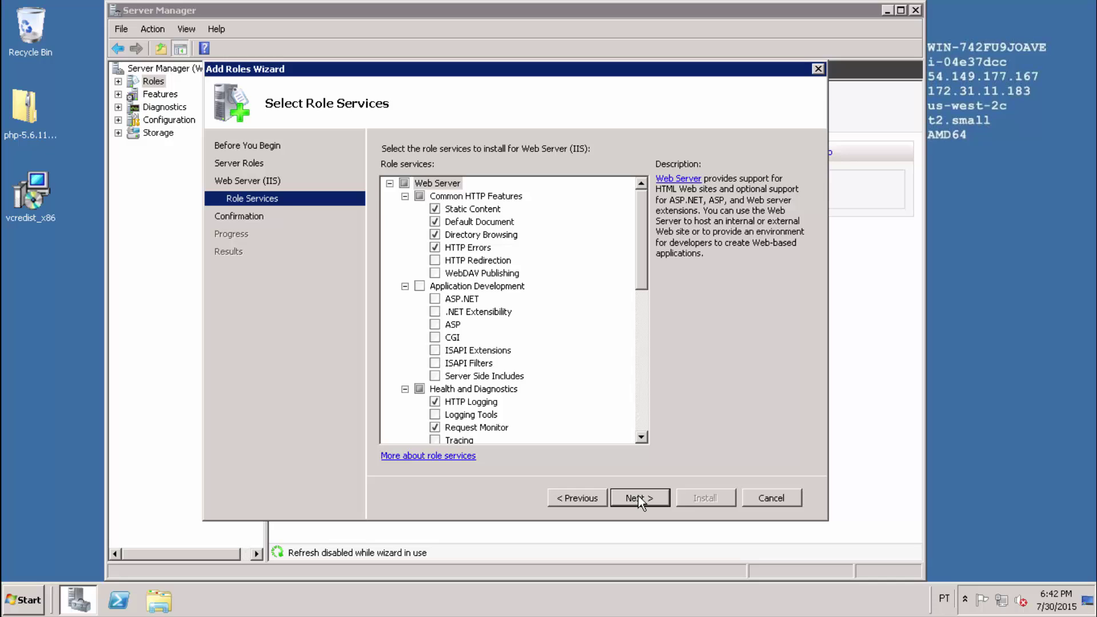
Include the CGI role service under Application Development, install the Web Server (IIS) role, and close the wizard.
{"action": "left_click", "coordinate": [437, 338]}
{"action": "left_click", "coordinate": [435, 338]}
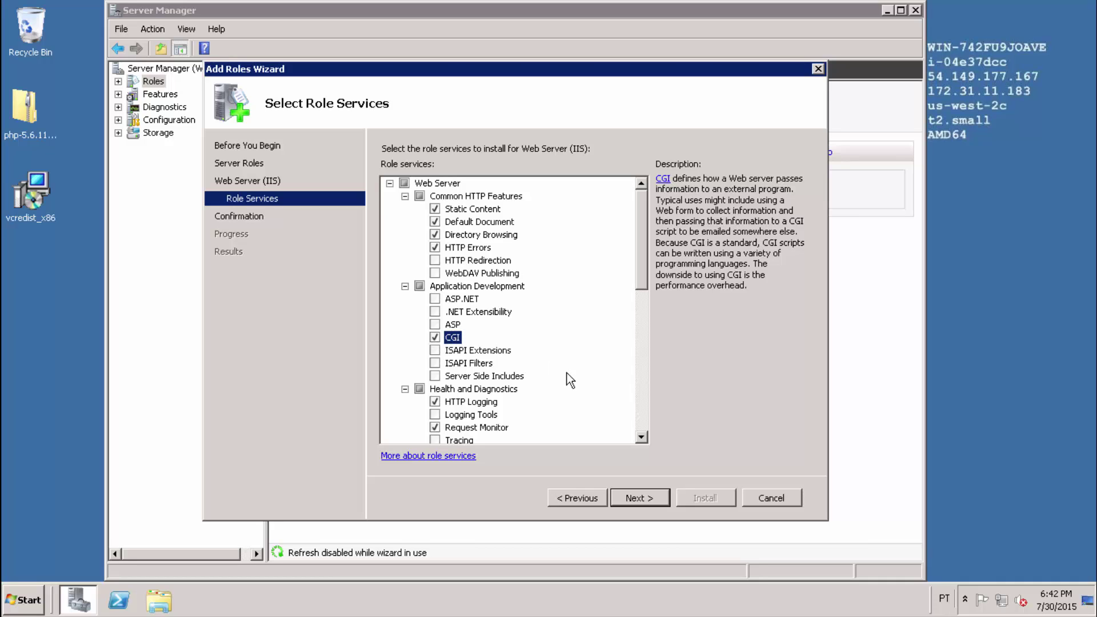
{"action": "left_click", "coordinate": [634, 498]}
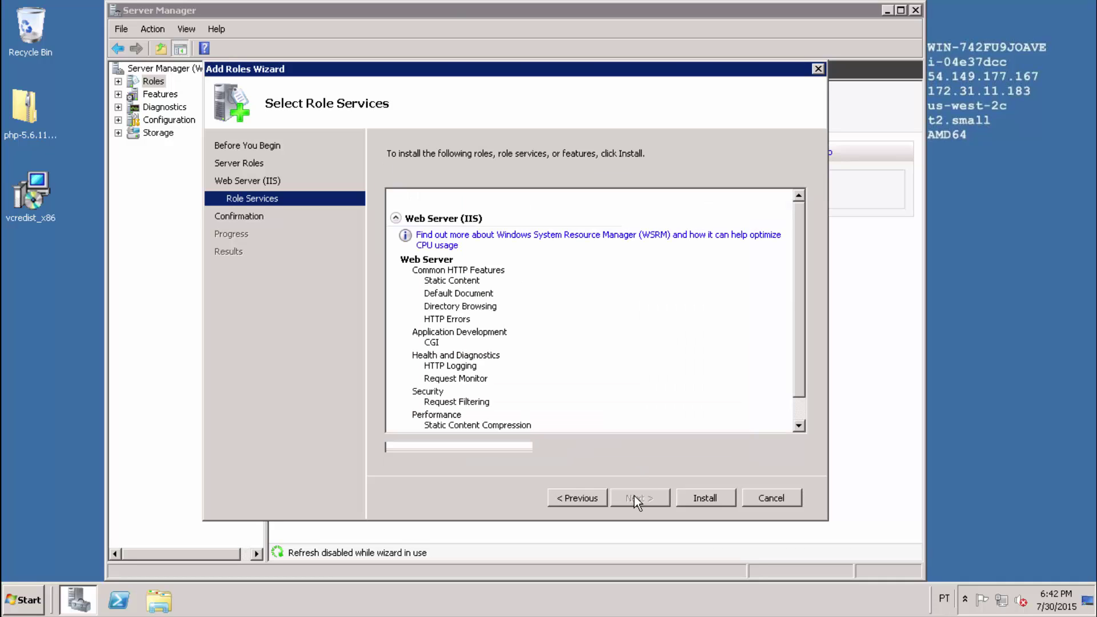
{"action": "left_click", "coordinate": [704, 501]}
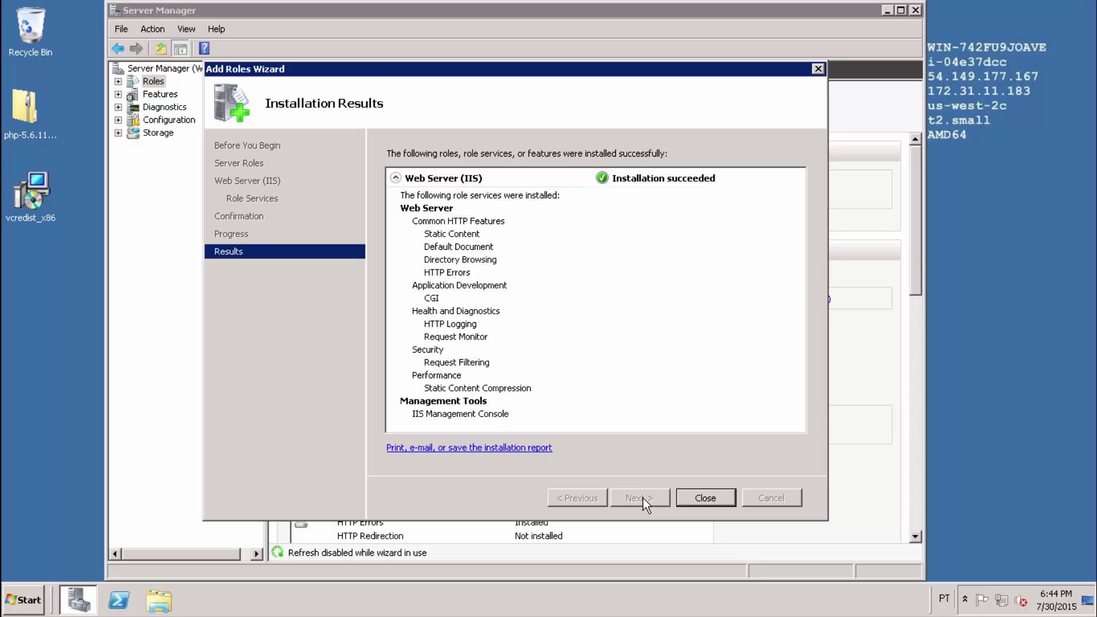
{"action": "left_click", "coordinate": [707, 496]}
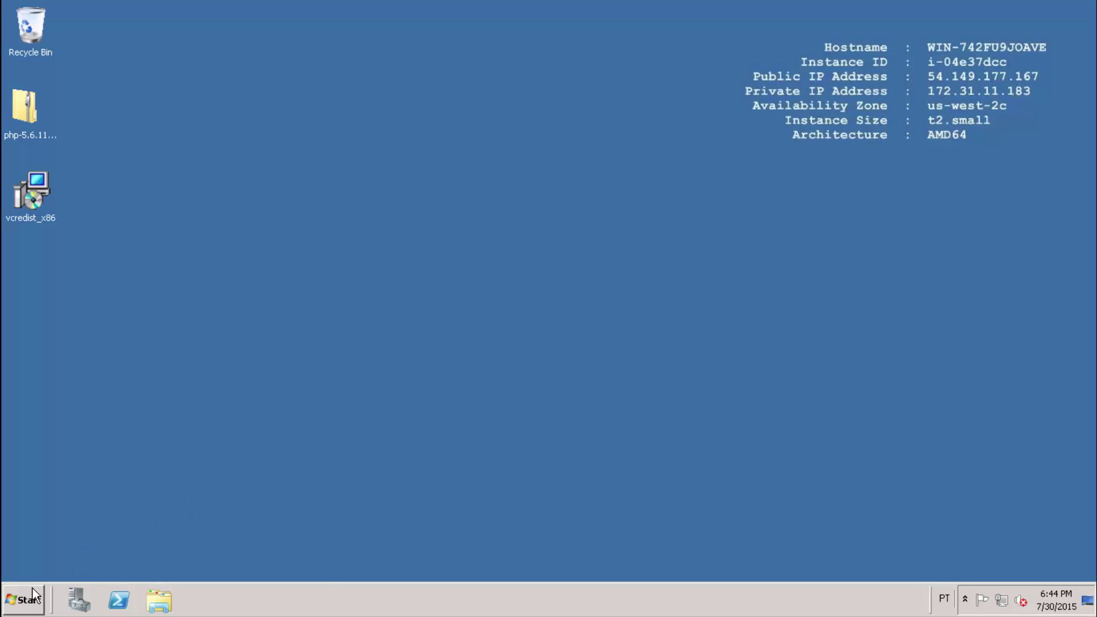
Open a command prompt and run netstat -na | find ":80" to check whether port 80 is listening.
{"action": "left_click", "coordinate": [33, 595]}
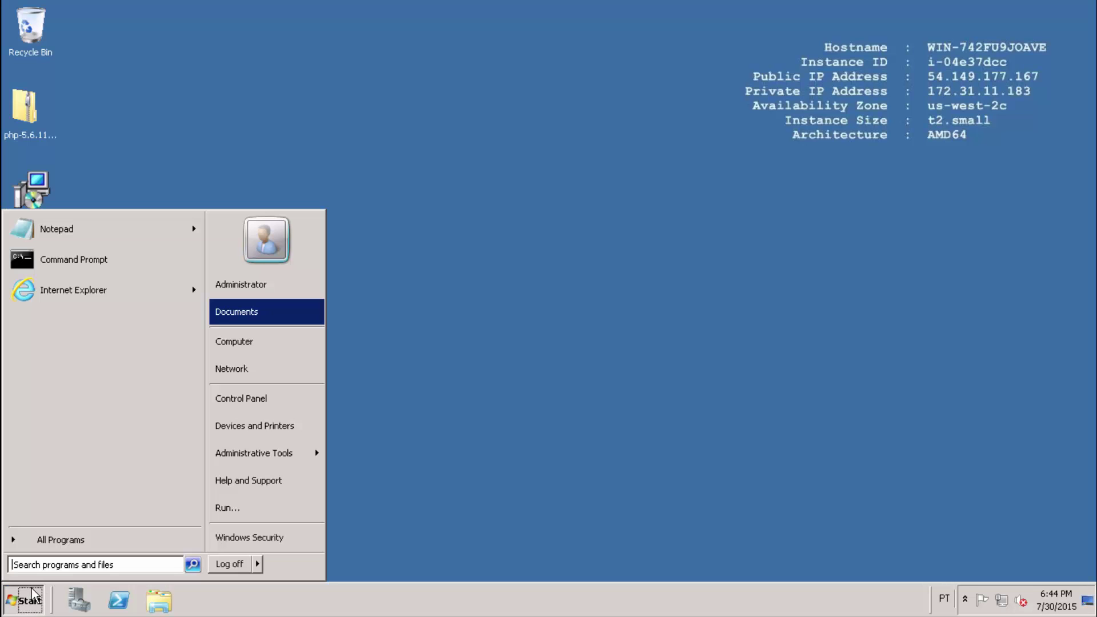
{"action": "type", "text": "cmd"}
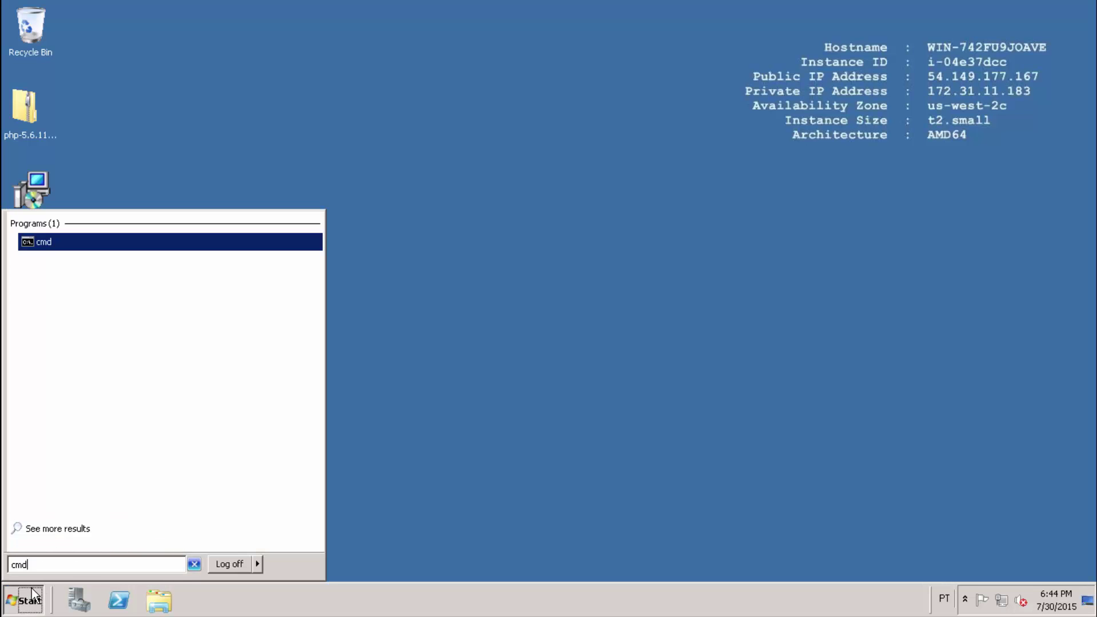
{"action": "left_click", "coordinate": [43, 243]}
{"action": "type", "text": "nets"}
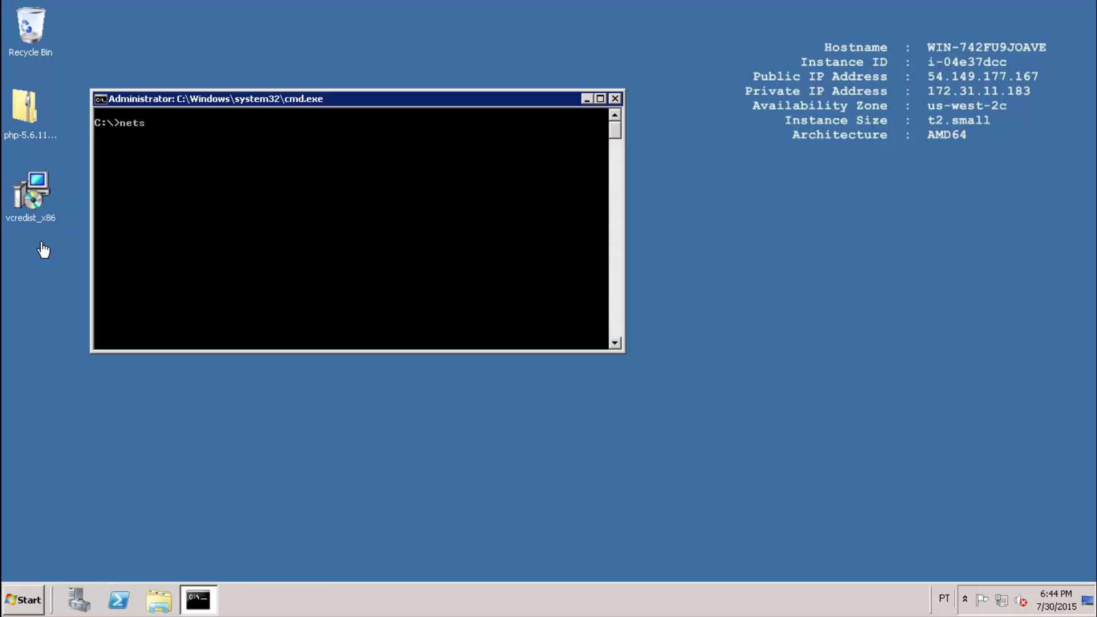
{"action": "type", "text": "tat -na | find \":80\""}
{"action": "key", "text": "Return"}
{"action": "right_click", "coordinate": [129, 143]}
{"action": "left_click", "coordinate": [135, 150]}
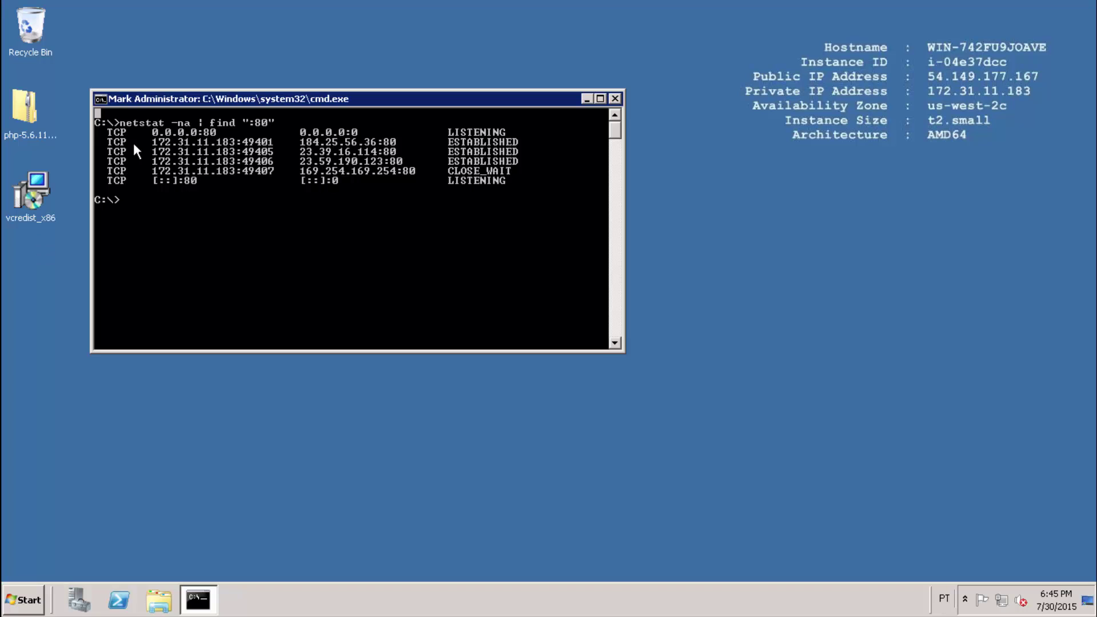
{"action": "left_click_drag", "start_coordinate": [110, 133], "coordinate": [197, 132]}
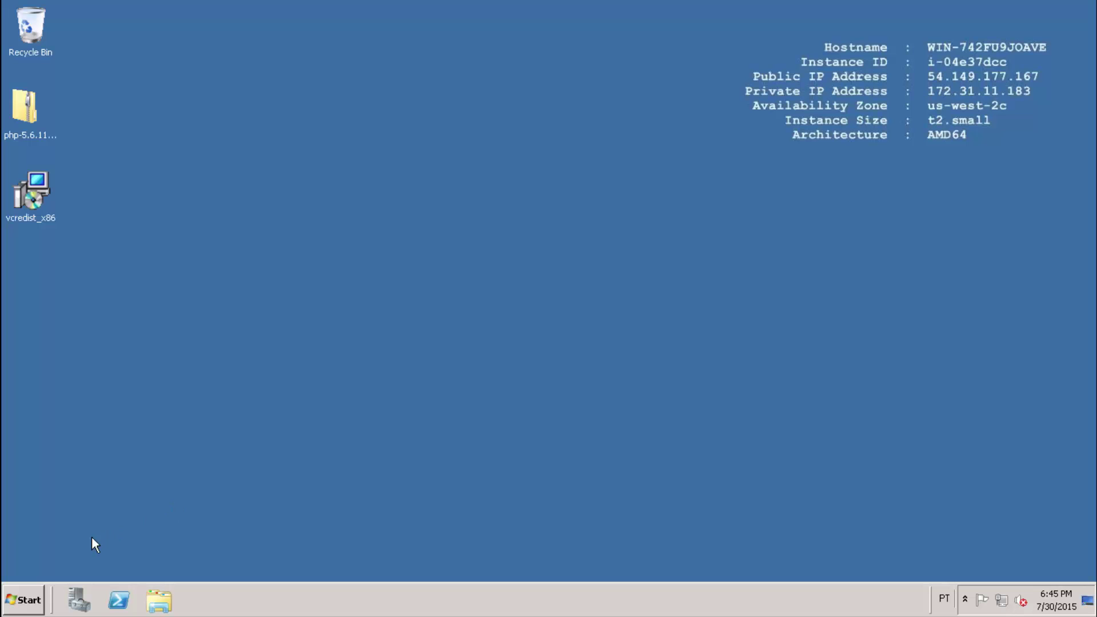
Open Internet Information Services (IIS) Manager and display the Handler Mappings of the local server.
{"action": "left_click", "coordinate": [26, 601]}
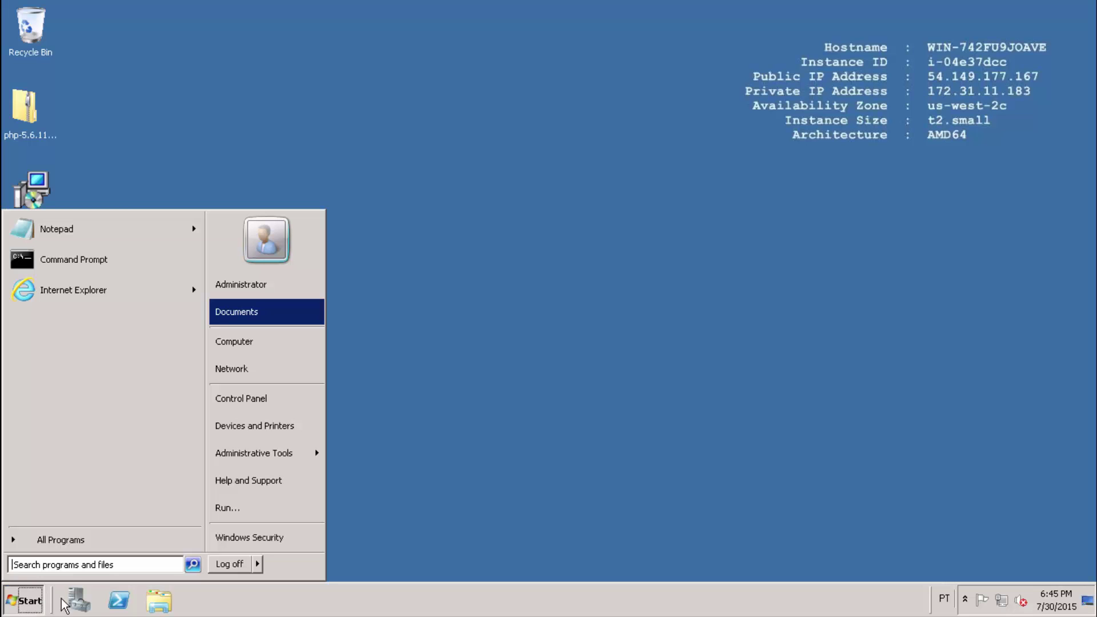
{"action": "left_click", "coordinate": [276, 453]}
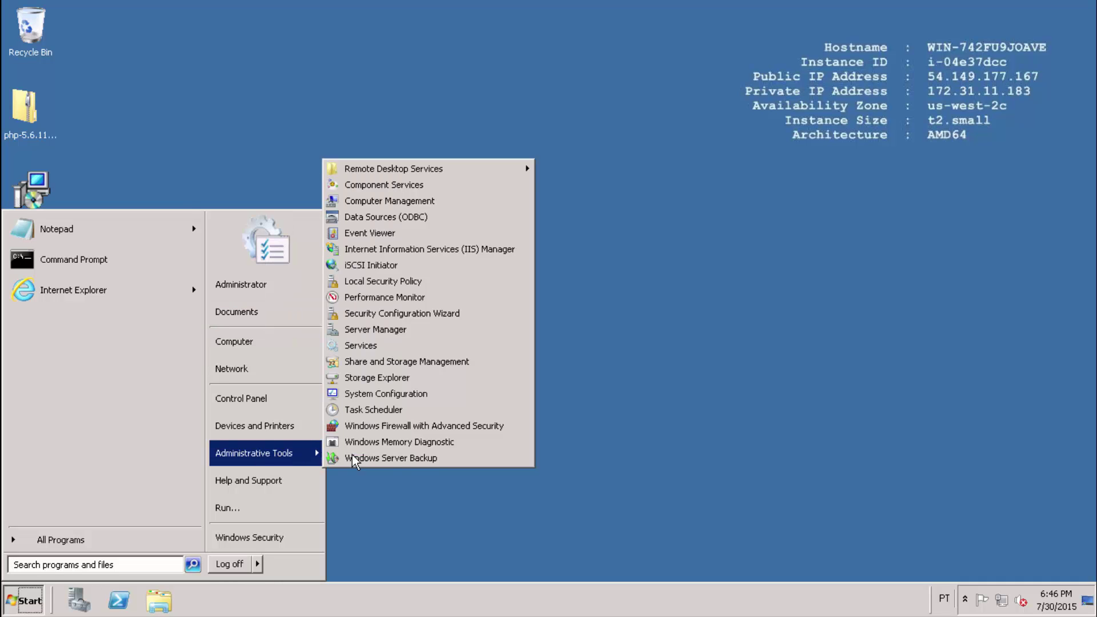
{"action": "left_click", "coordinate": [434, 249]}
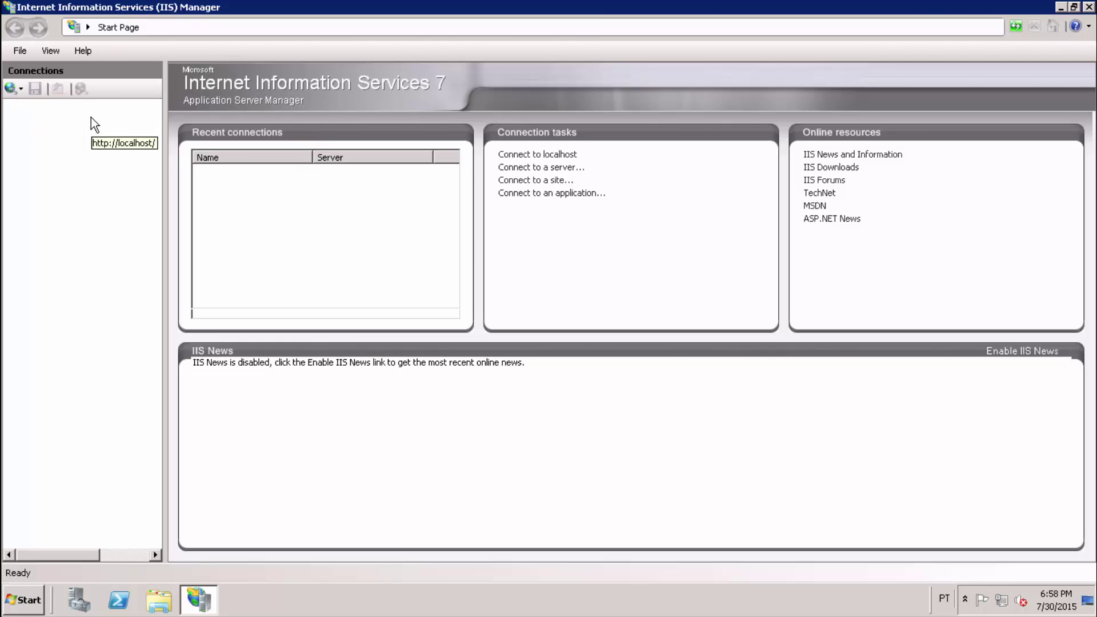
{"action": "left_click", "coordinate": [91, 118]}
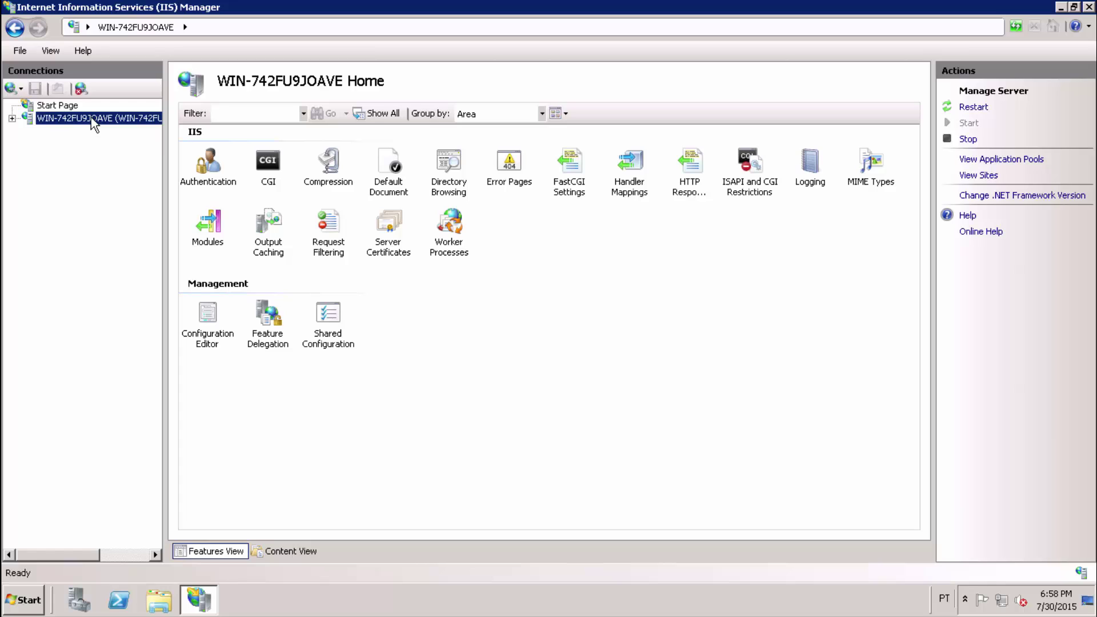
{"action": "left_click", "coordinate": [638, 172]}
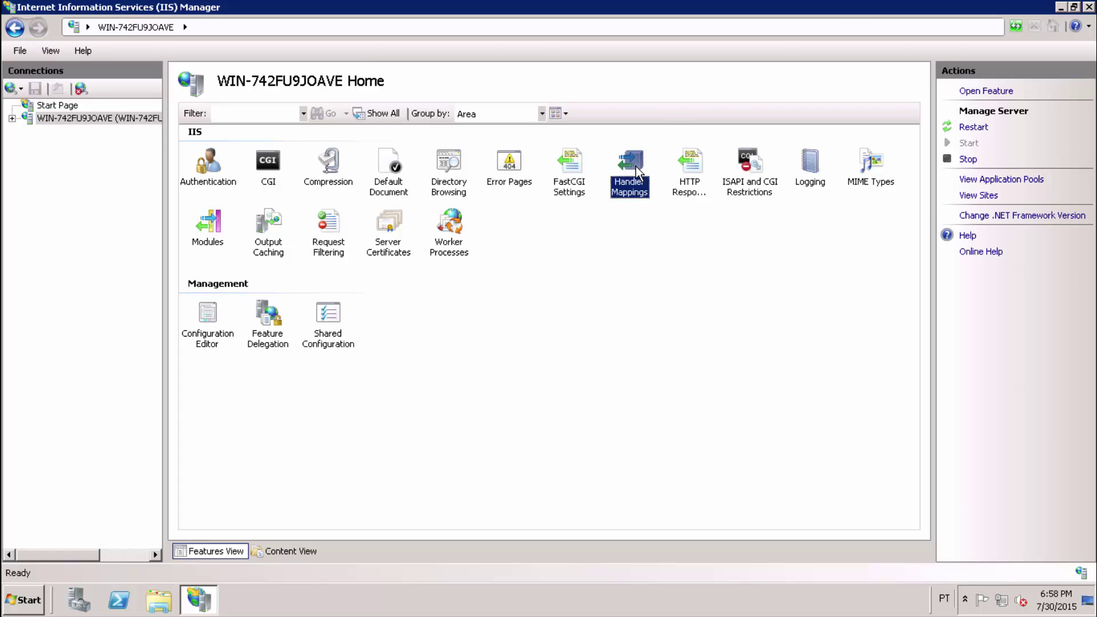
{"action": "double_click", "coordinate": [638, 172]}
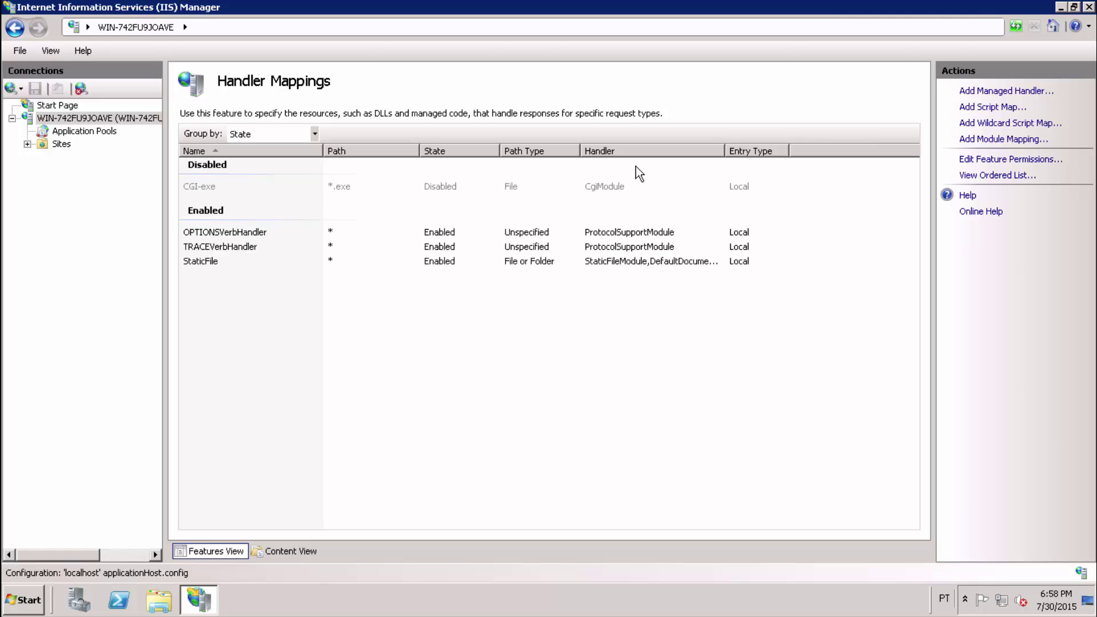
Fill in a new module mapping with request path *.php, module FastCgiModule, executable C:\php\php-cgi.exe and name PHP5.
{"action": "left_click", "coordinate": [1004, 148]}
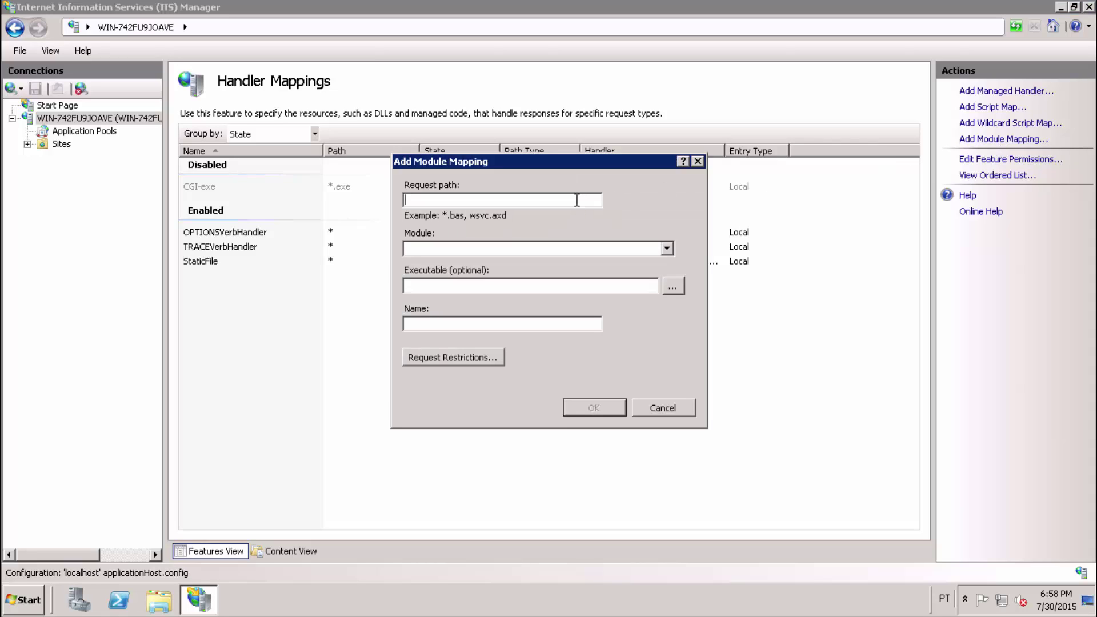
{"action": "type", "text": "*.php"}
{"action": "left_click", "coordinate": [667, 249]}
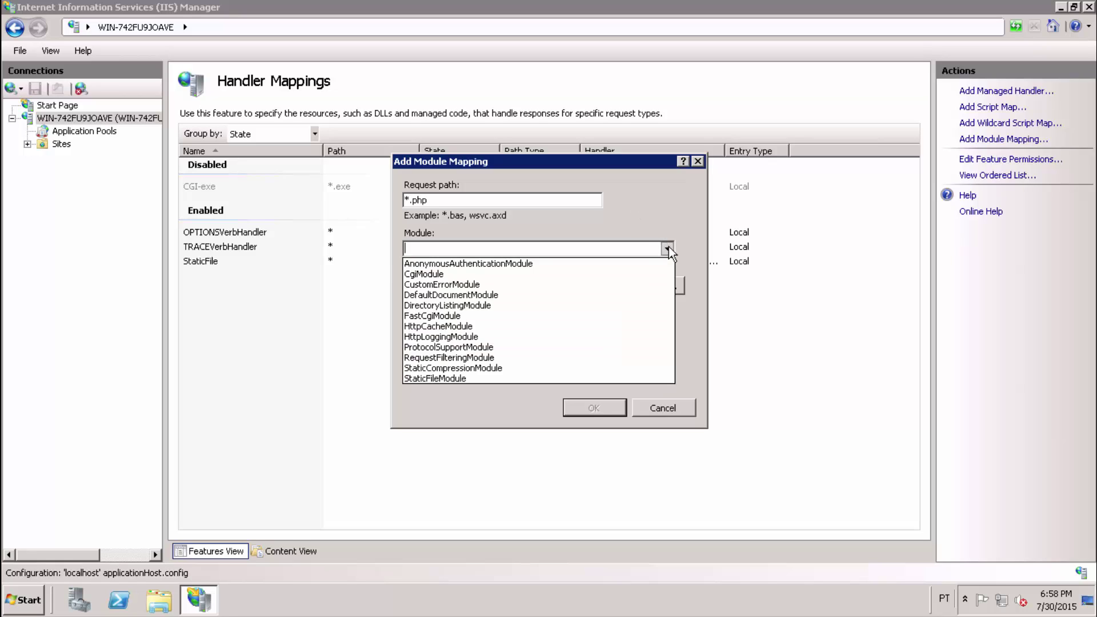
{"action": "left_click", "coordinate": [451, 316]}
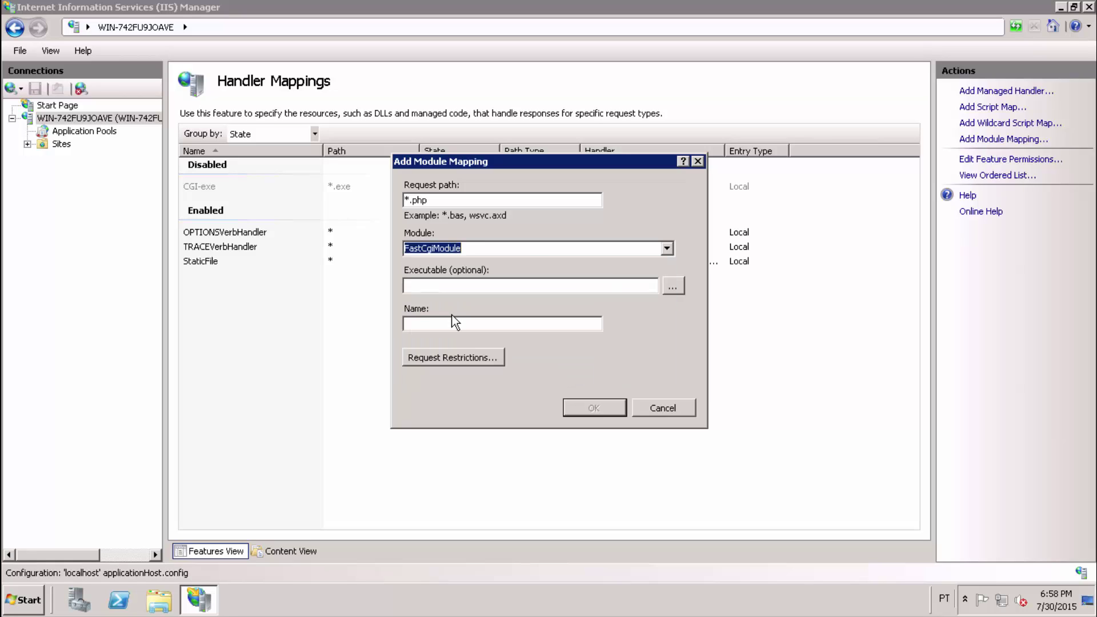
{"action": "left_click", "coordinate": [502, 284]}
{"action": "type", "text": "C:\\php\\php-cgi.exe"}
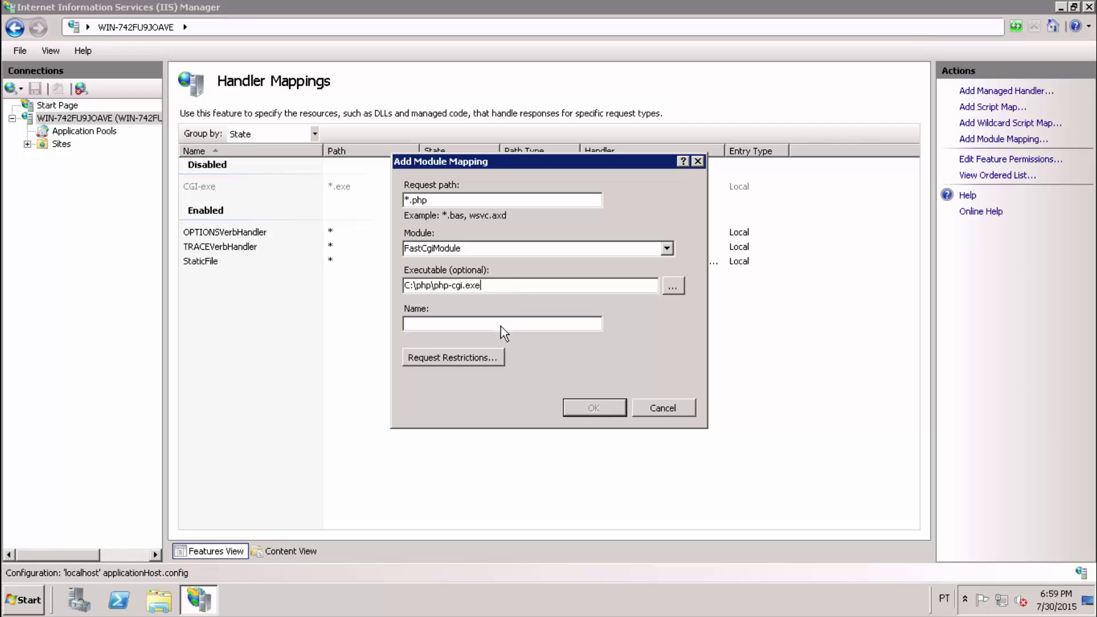
{"action": "type", "text": "PHP5"}
Restrict the PHP5 mapping to requests mapped to a file or folder, and add it with a FastCGI application for its executable.
{"action": "left_click", "coordinate": [464, 359]}
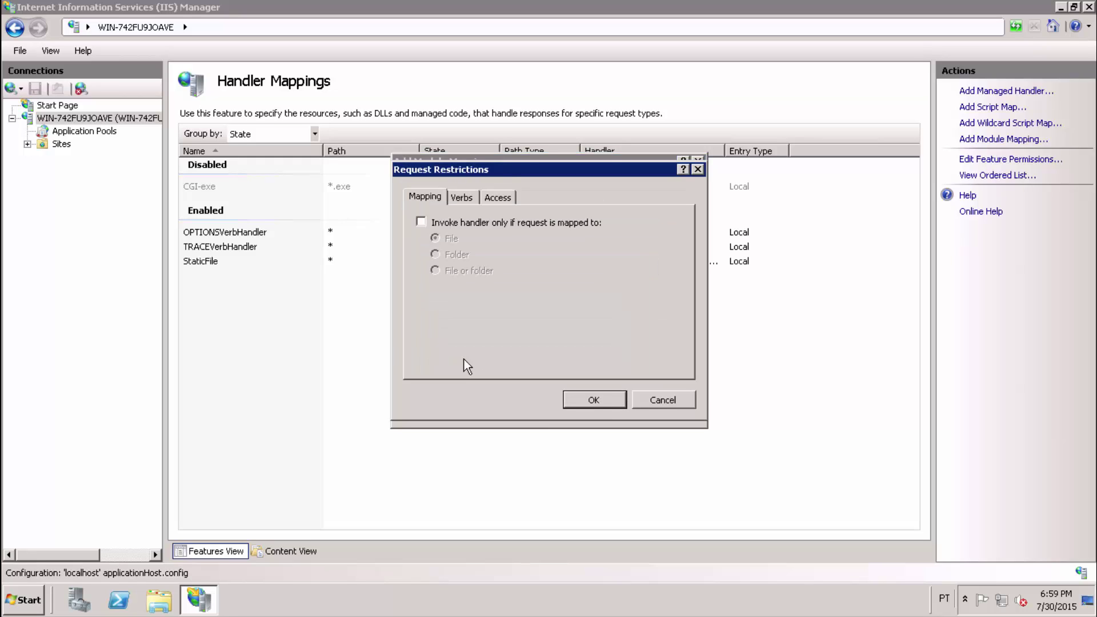
{"action": "left_click", "coordinate": [421, 222]}
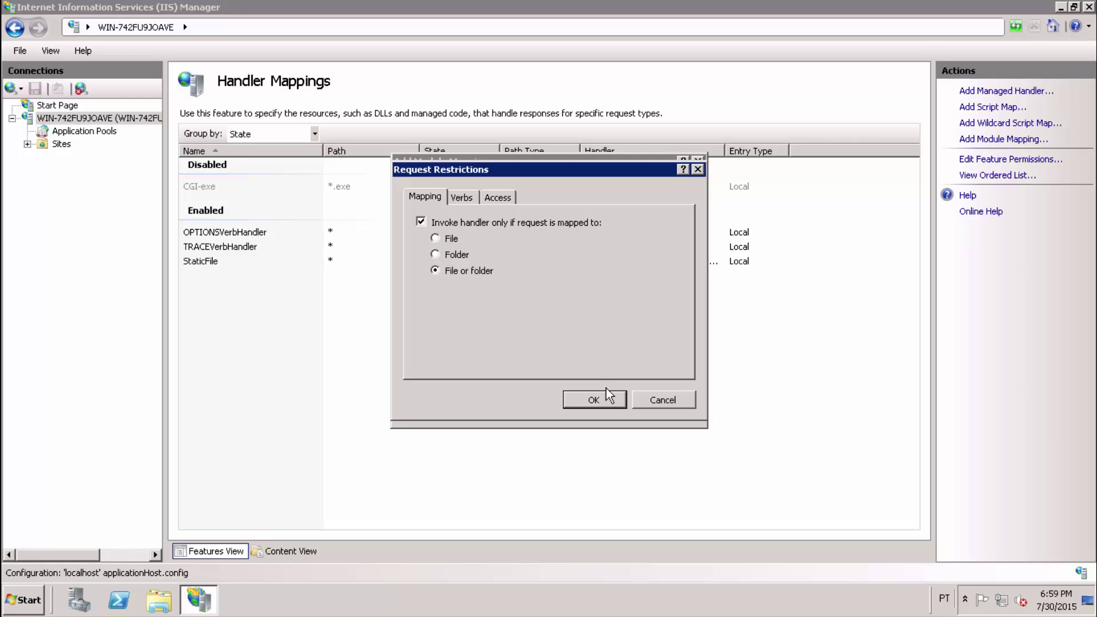
{"action": "left_click", "coordinate": [593, 400]}
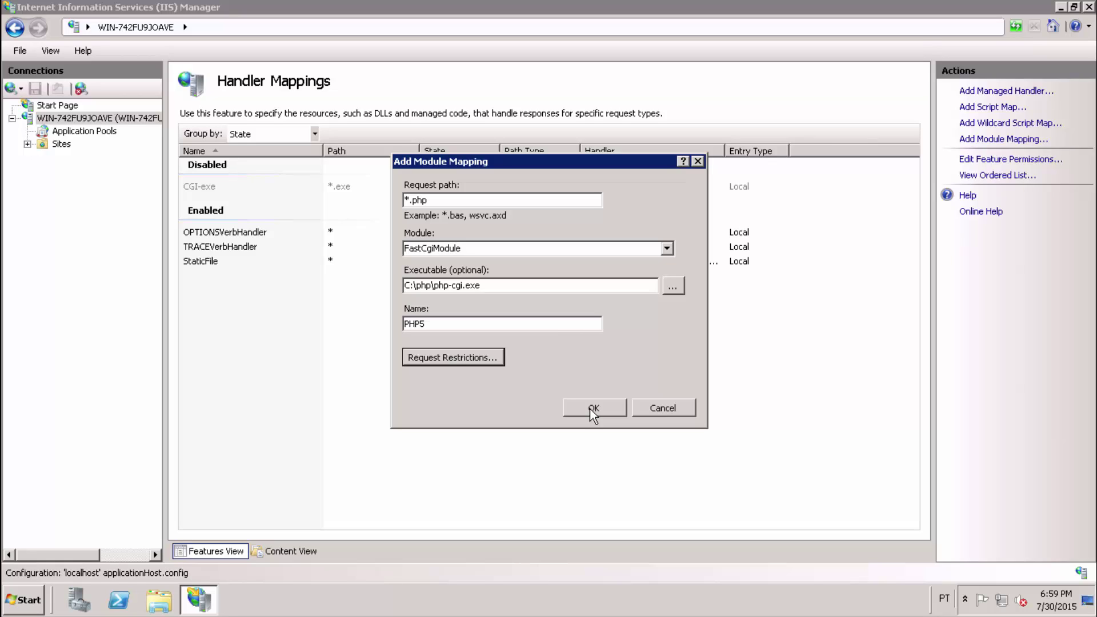
{"action": "left_click", "coordinate": [591, 409]}
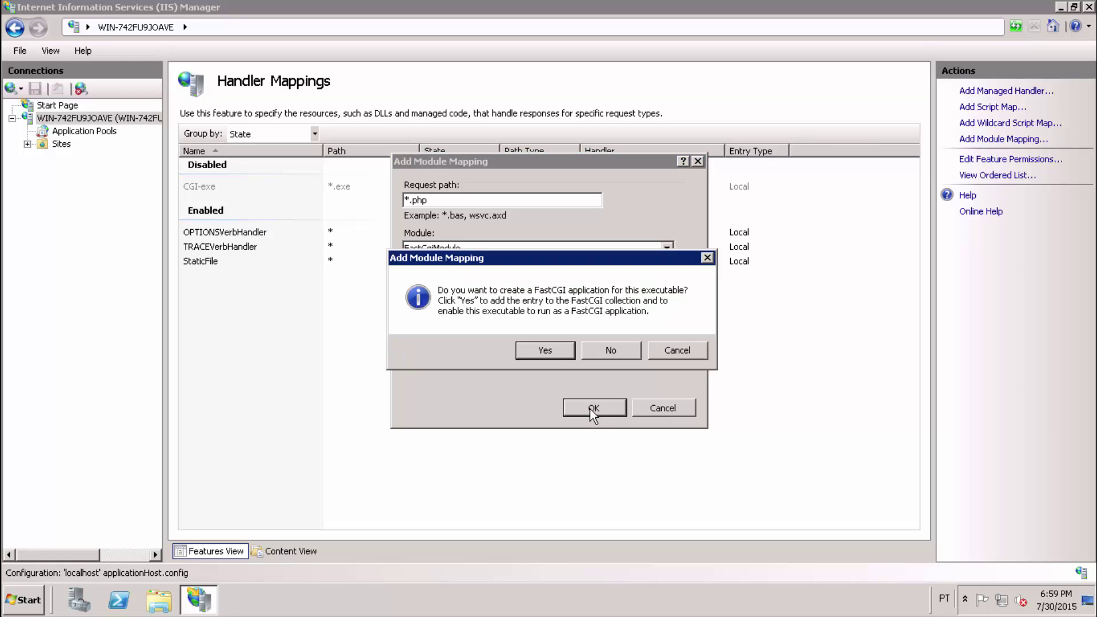
{"action": "left_click", "coordinate": [545, 350]}
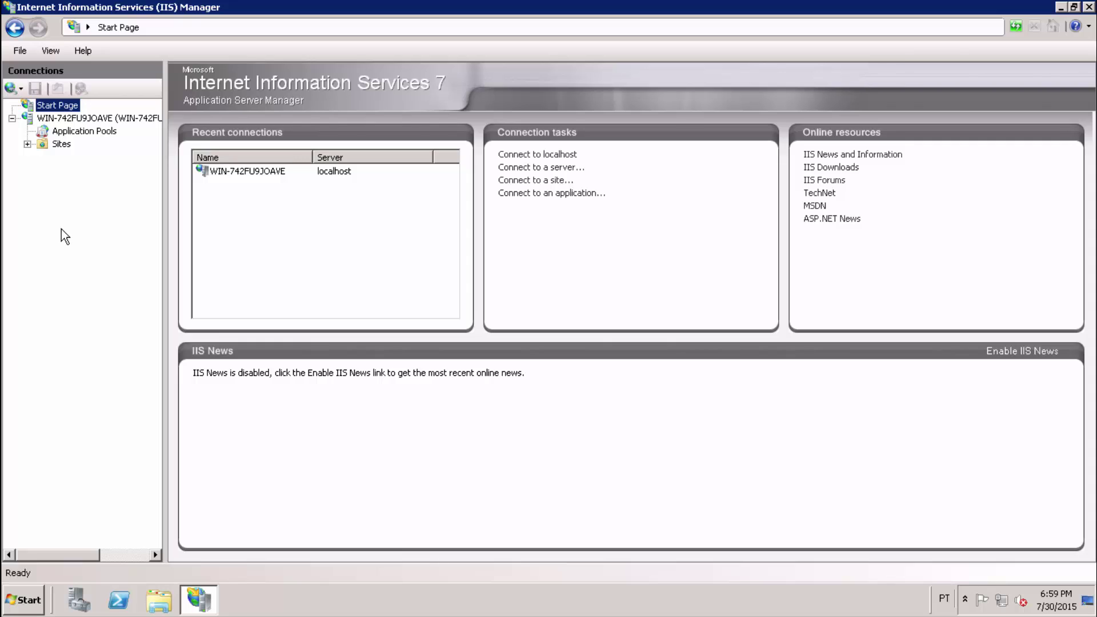
Add index.php to the Default Document list of the local server.
{"action": "left_click", "coordinate": [73, 118]}
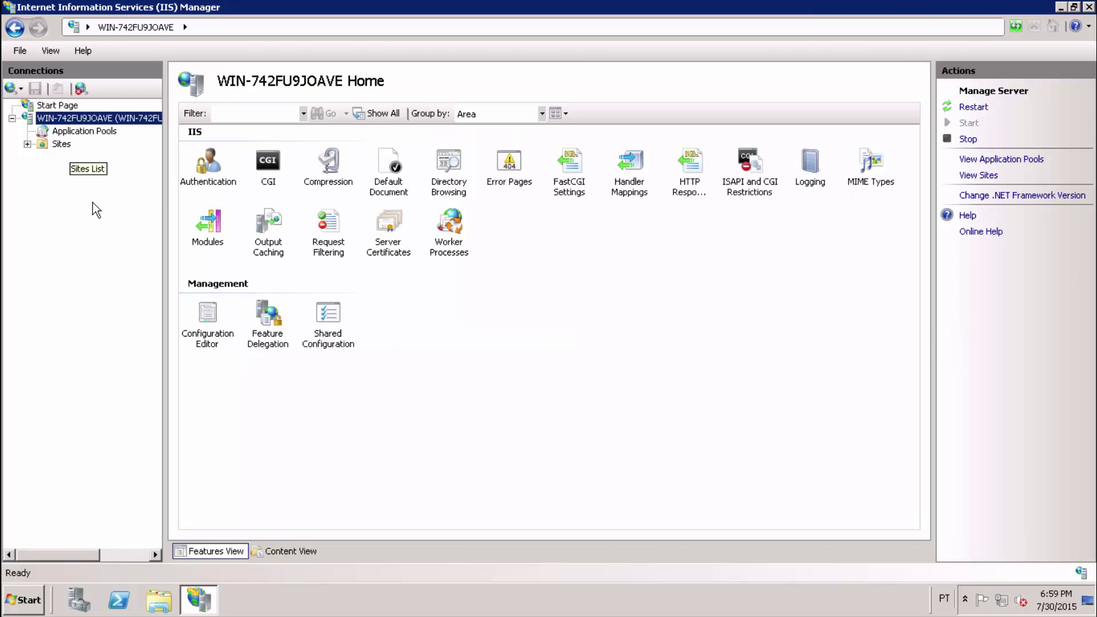
{"action": "double_click", "coordinate": [395, 170]}
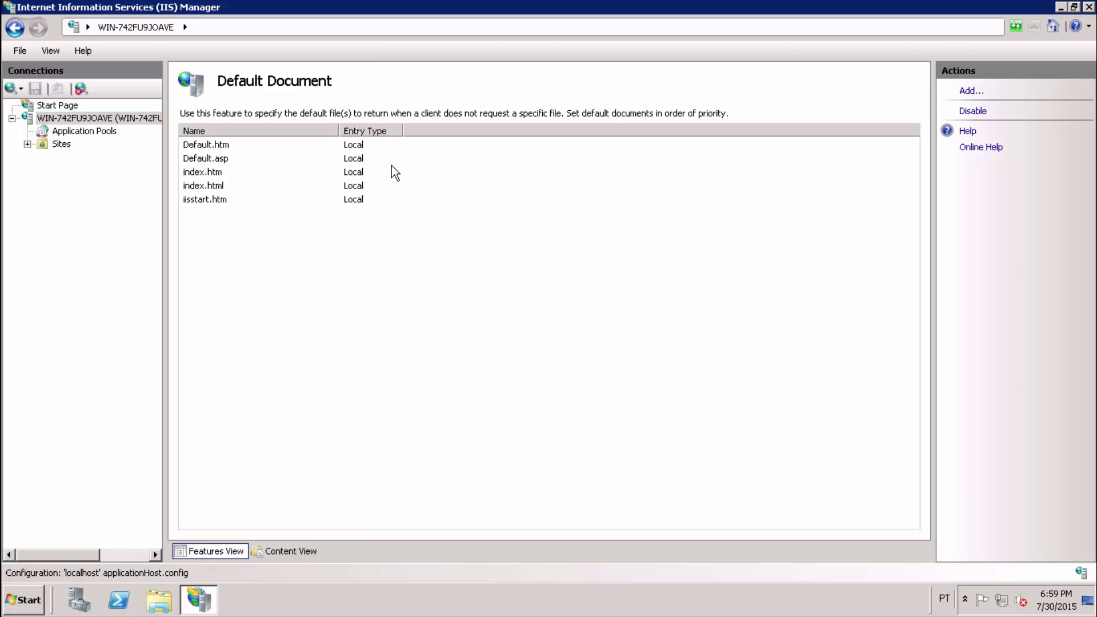
{"action": "left_click", "coordinate": [971, 92]}
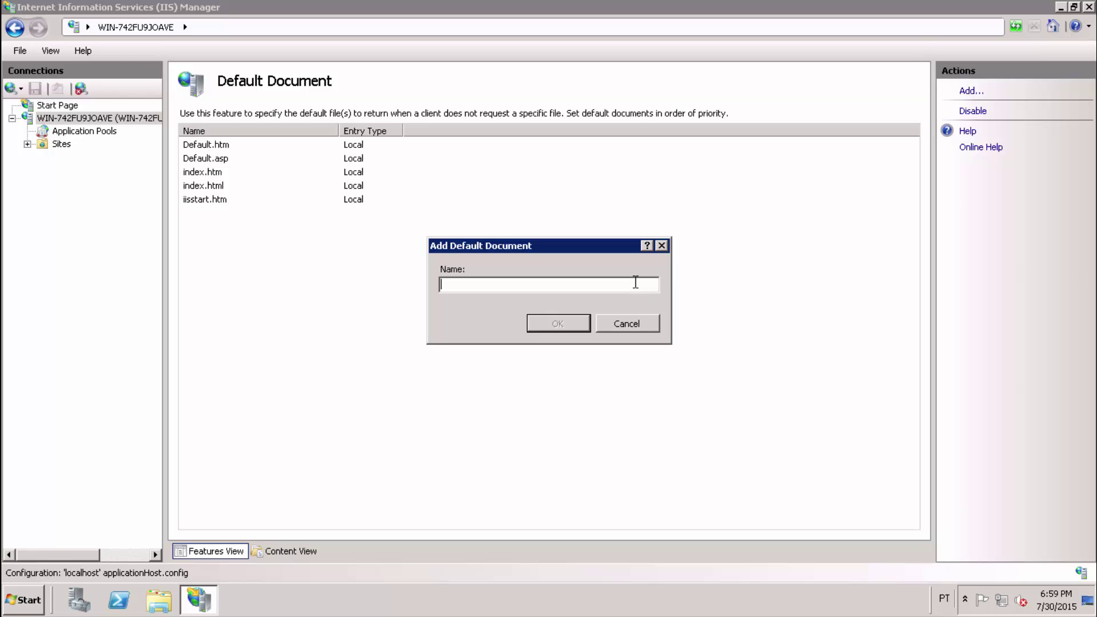
{"action": "type", "text": "index.php"}
{"action": "left_click", "coordinate": [559, 323]}
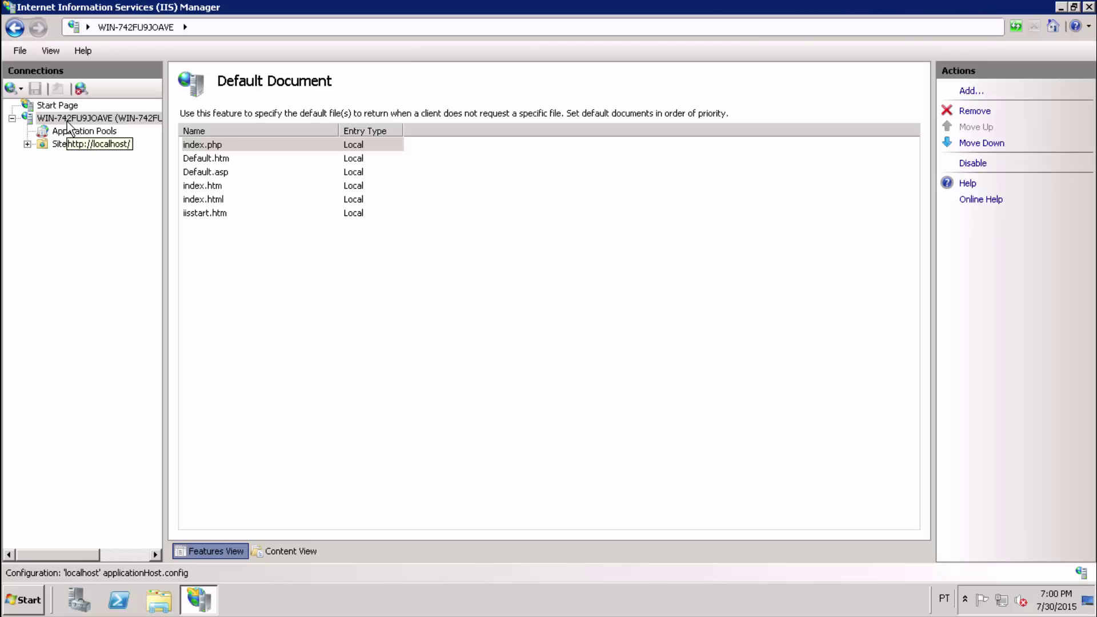
Stop the local IIS server and bring up its commands for starting it again.
{"action": "right_click", "coordinate": [67, 121]}
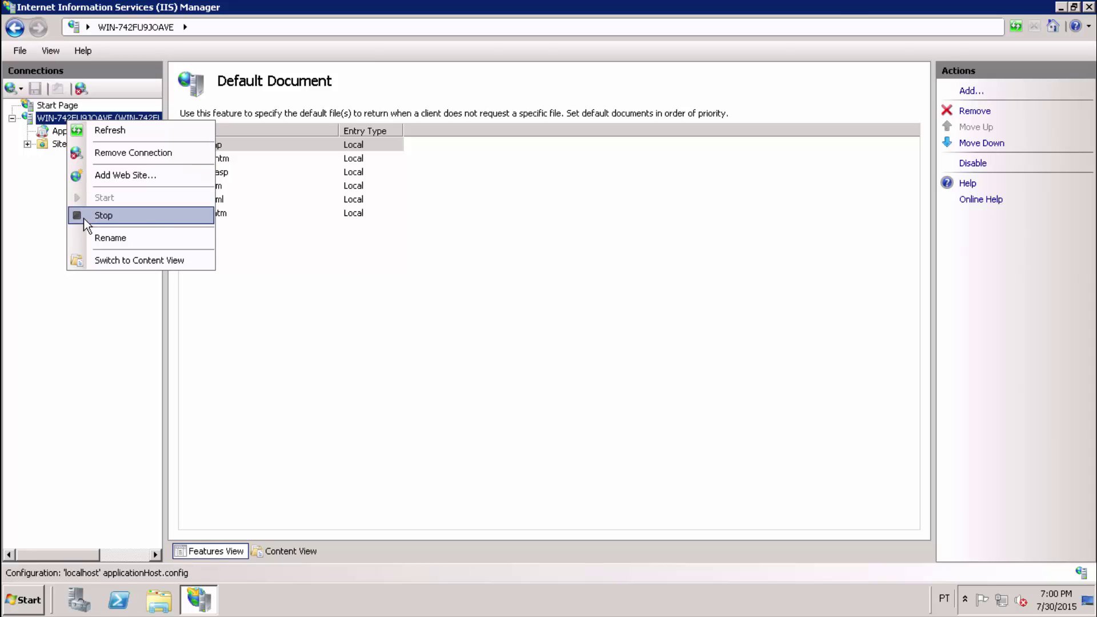
{"action": "left_click", "coordinate": [121, 218]}
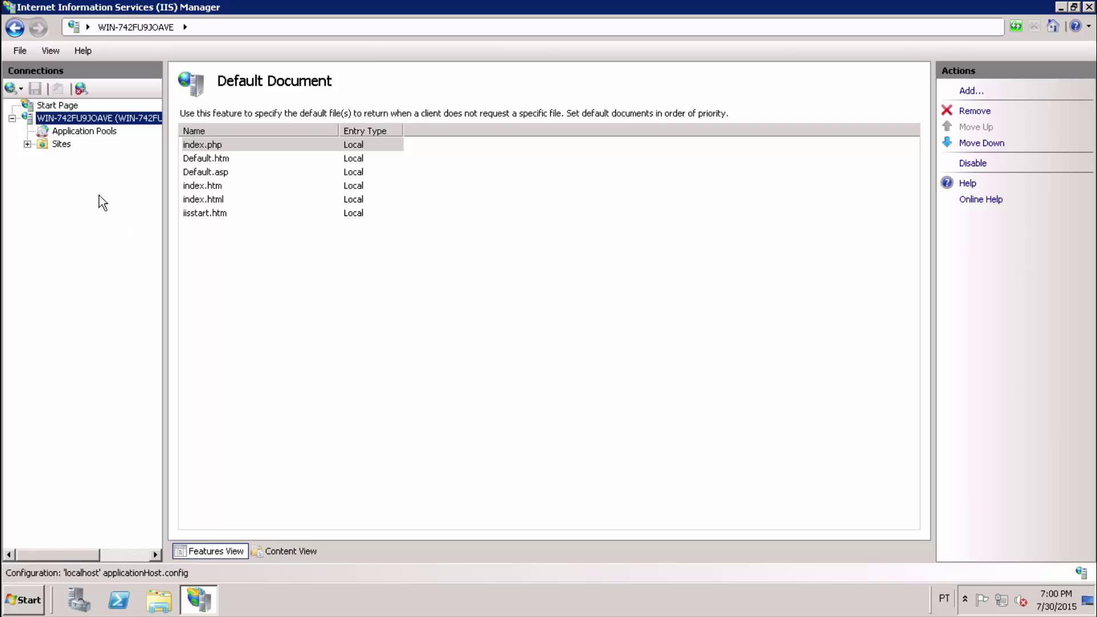
{"action": "right_click", "coordinate": [84, 120]}
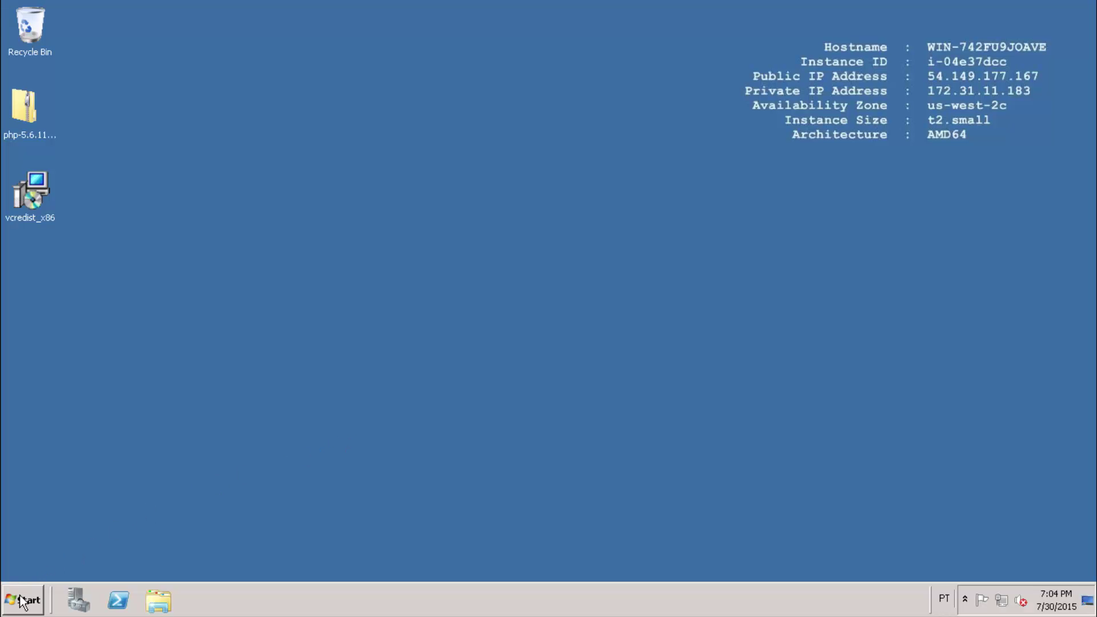
Open Notepad and write a PHP script with phpinfo(); on its own line between <?php and ?>.
{"action": "left_click", "coordinate": [21, 601]}
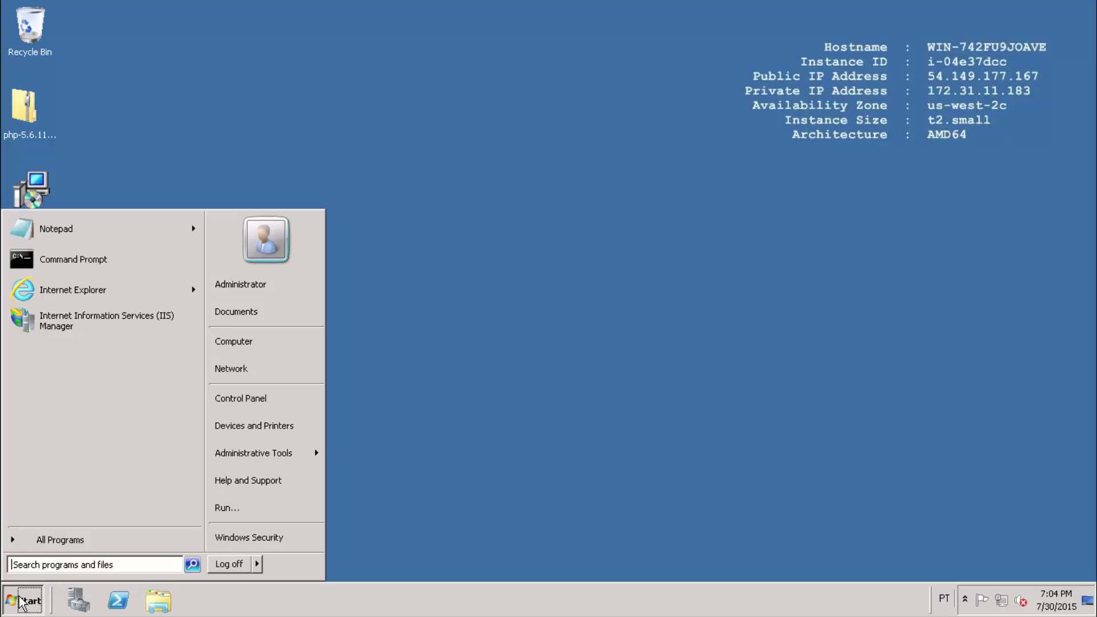
{"action": "left_click", "coordinate": [47, 540]}
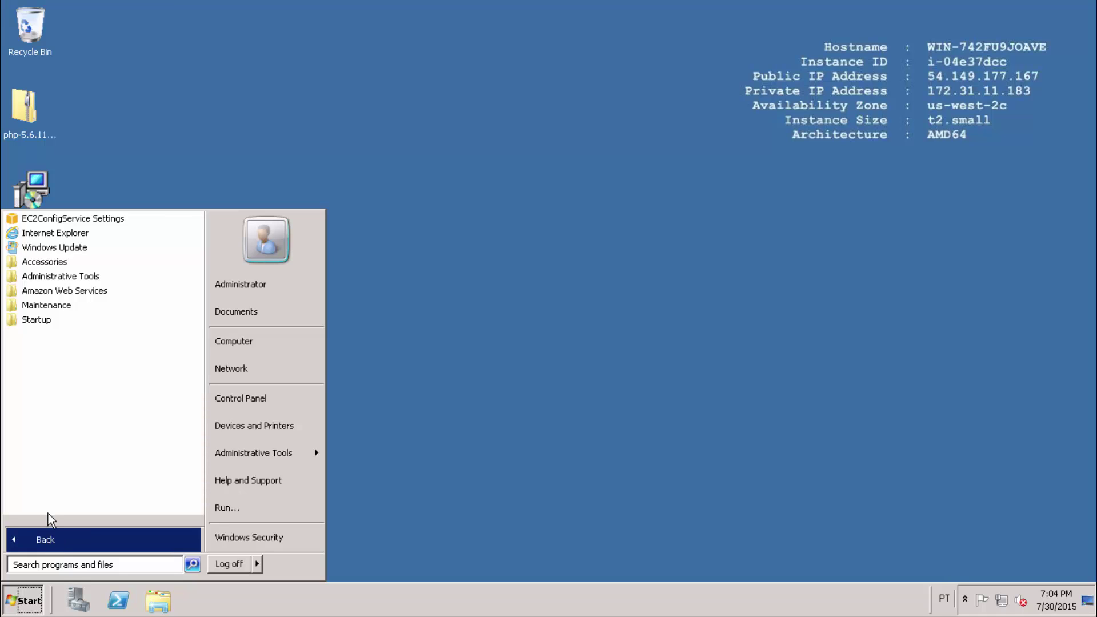
{"action": "left_click", "coordinate": [44, 262]}
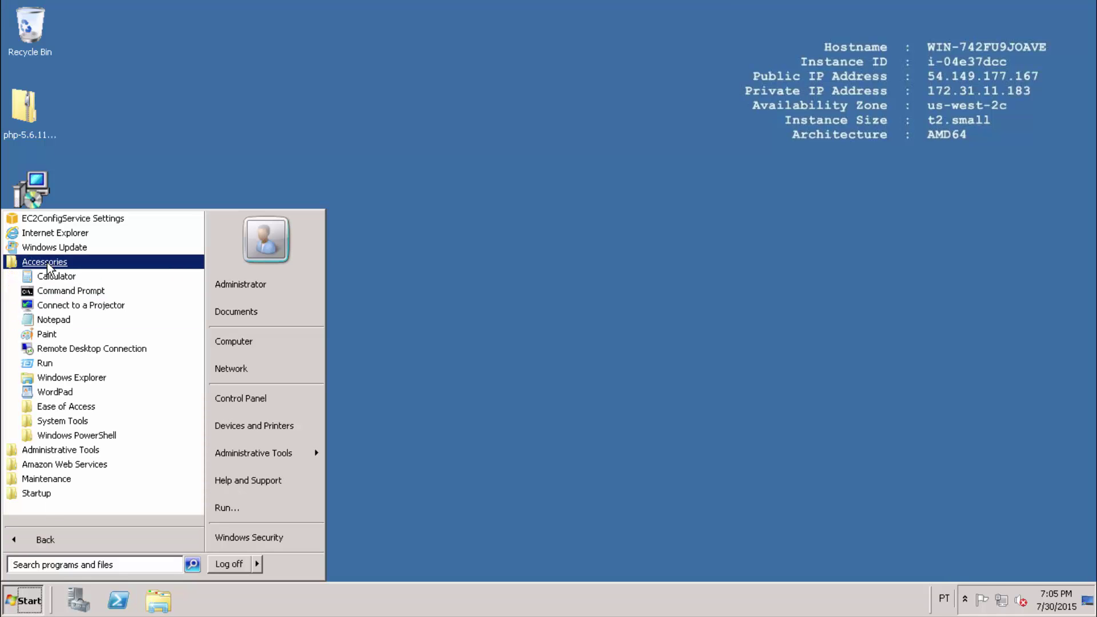
{"action": "left_click", "coordinate": [51, 321]}
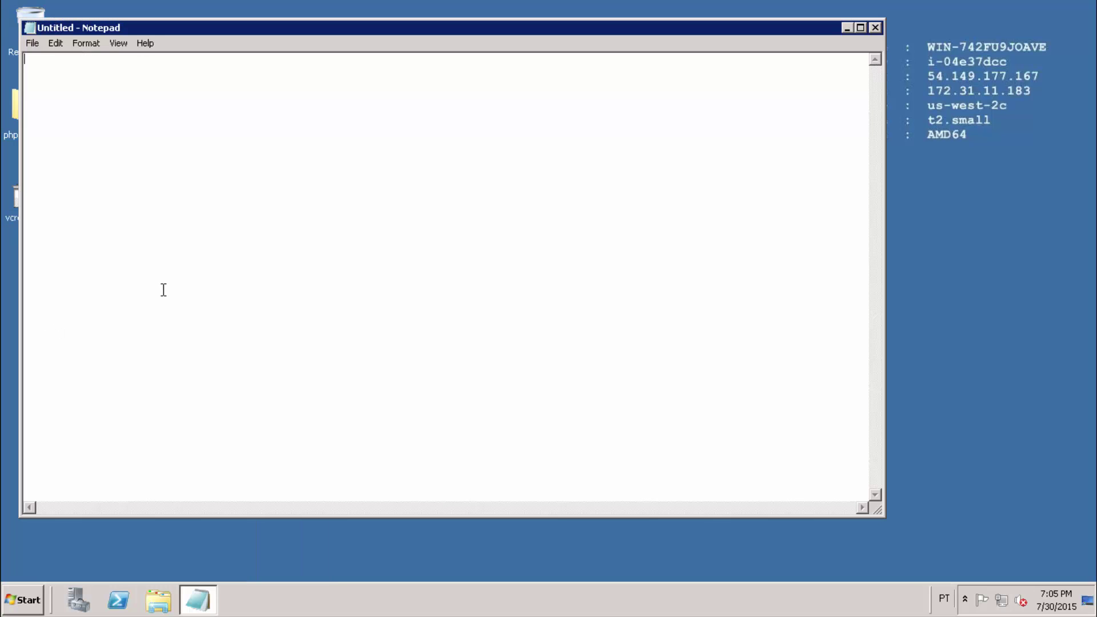
{"action": "type", "text": "<?php"}
{"action": "key", "text": "Return"}
{"action": "key", "text": "Return"}
{"action": "type", "text": "?>"}
{"action": "key", "text": "Up"}
{"action": "type", "text": "phpinfo()"}
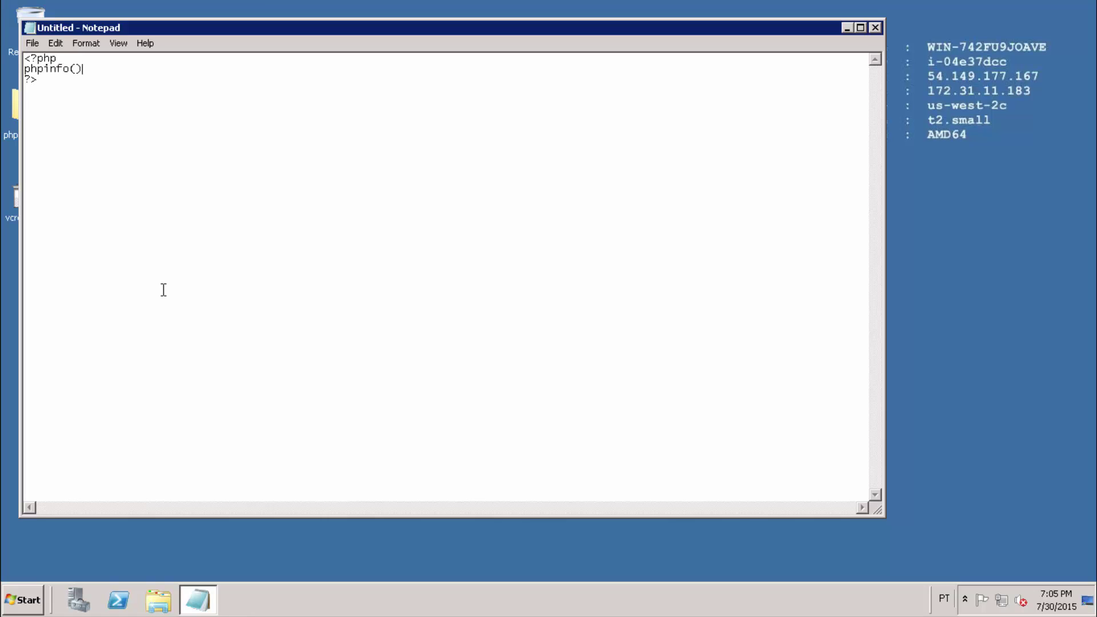
{"action": "type", "text": ";"}
Save the script as test.php in C:\inetpub\wwwroot, using the All Files type.
{"action": "left_click", "coordinate": [34, 44]}
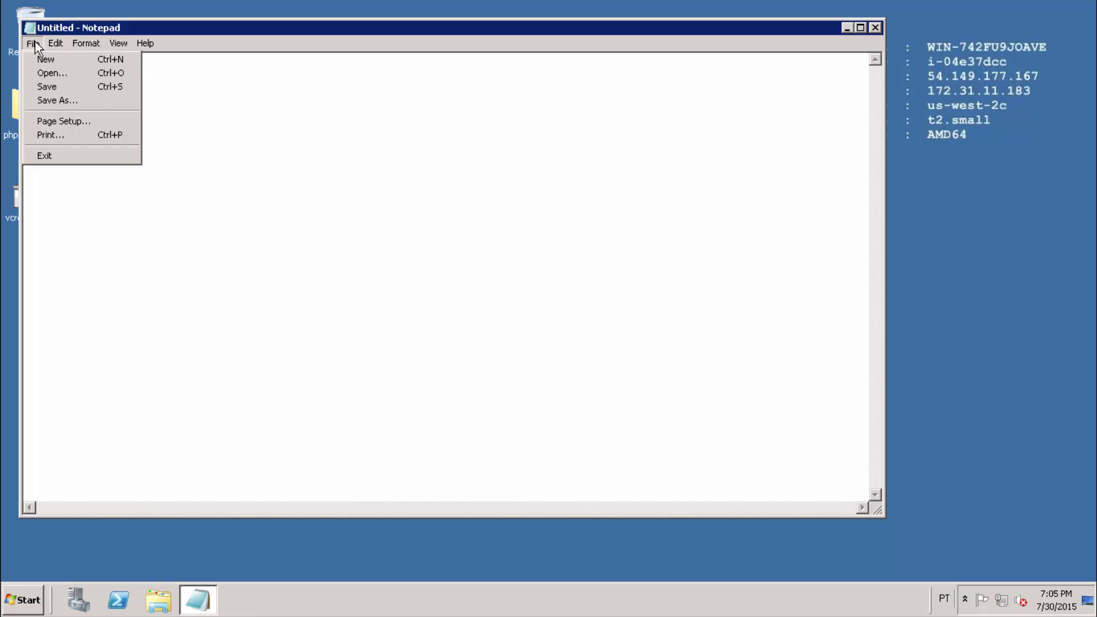
{"action": "left_click", "coordinate": [64, 101]}
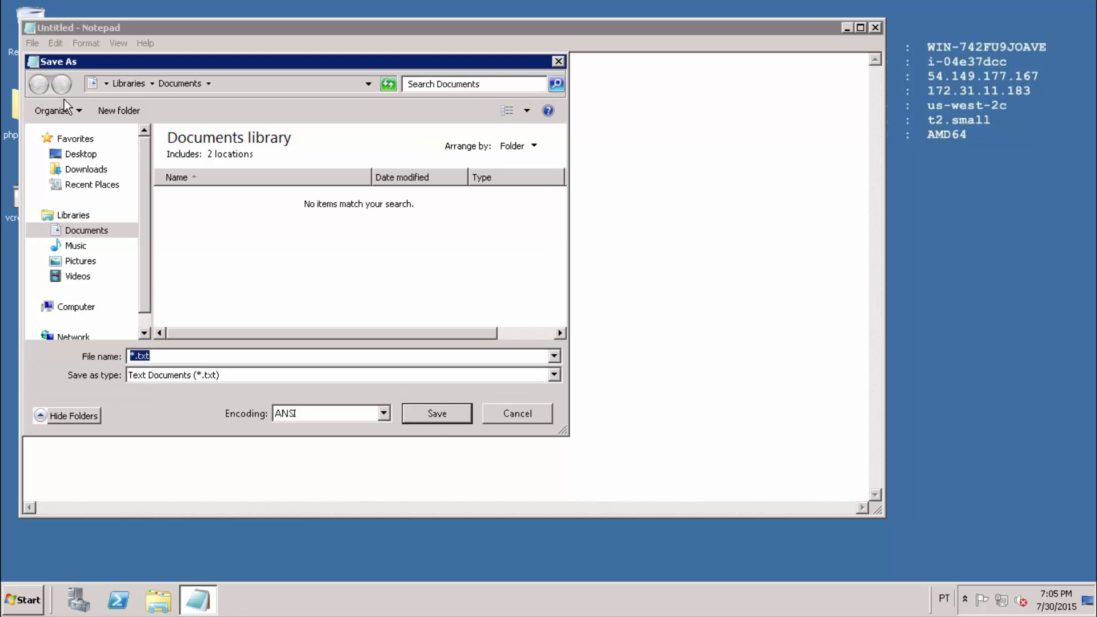
{"action": "left_click", "coordinate": [76, 308]}
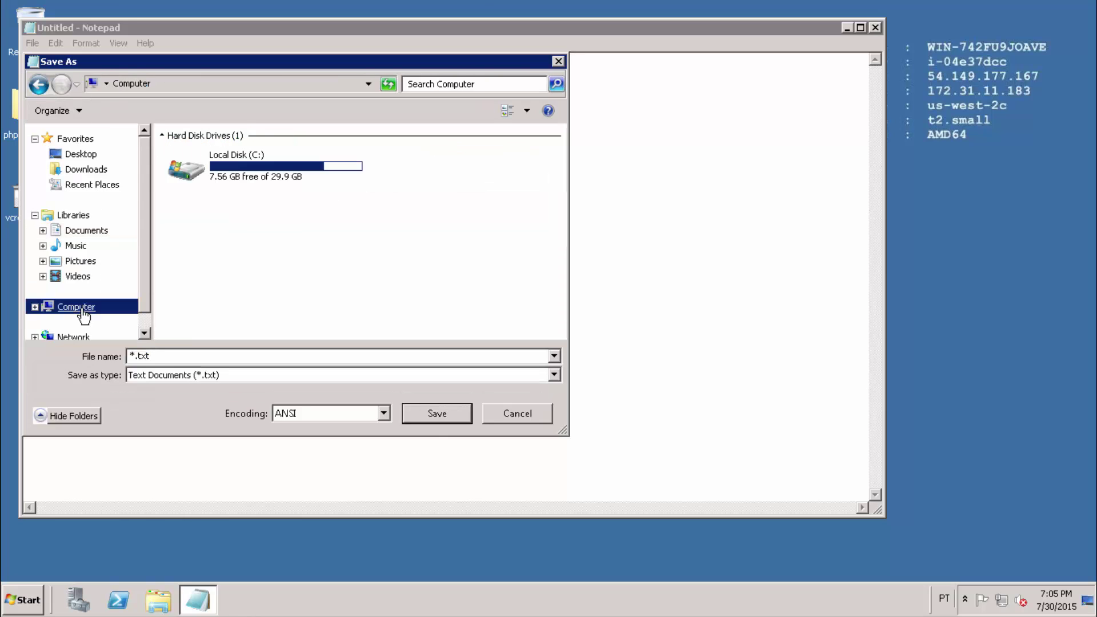
{"action": "double_click", "coordinate": [262, 172]}
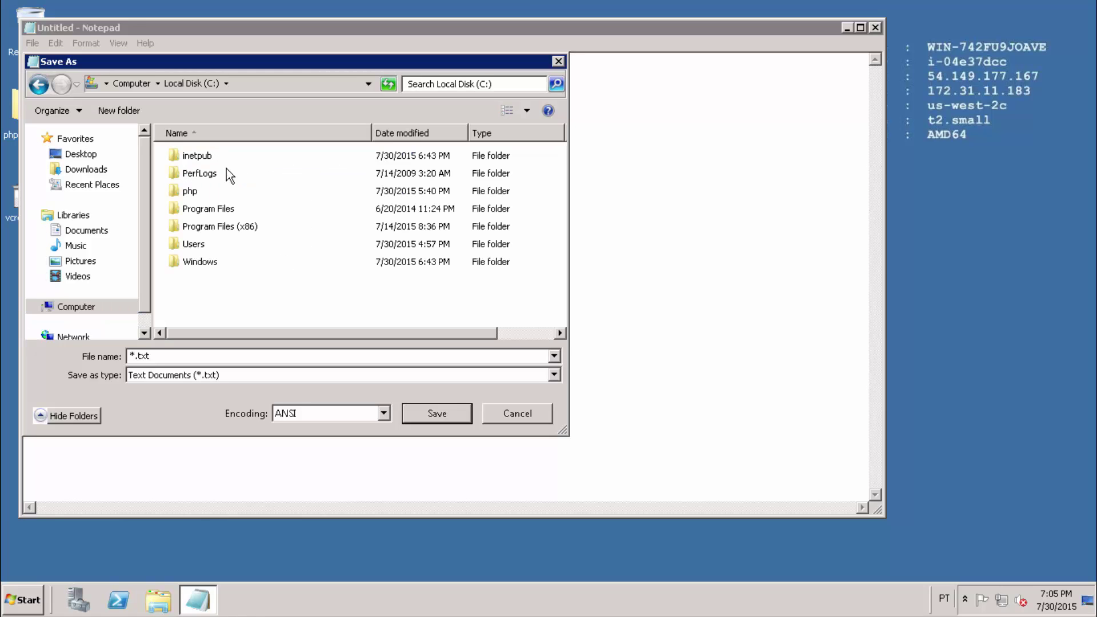
{"action": "left_click", "coordinate": [209, 155]}
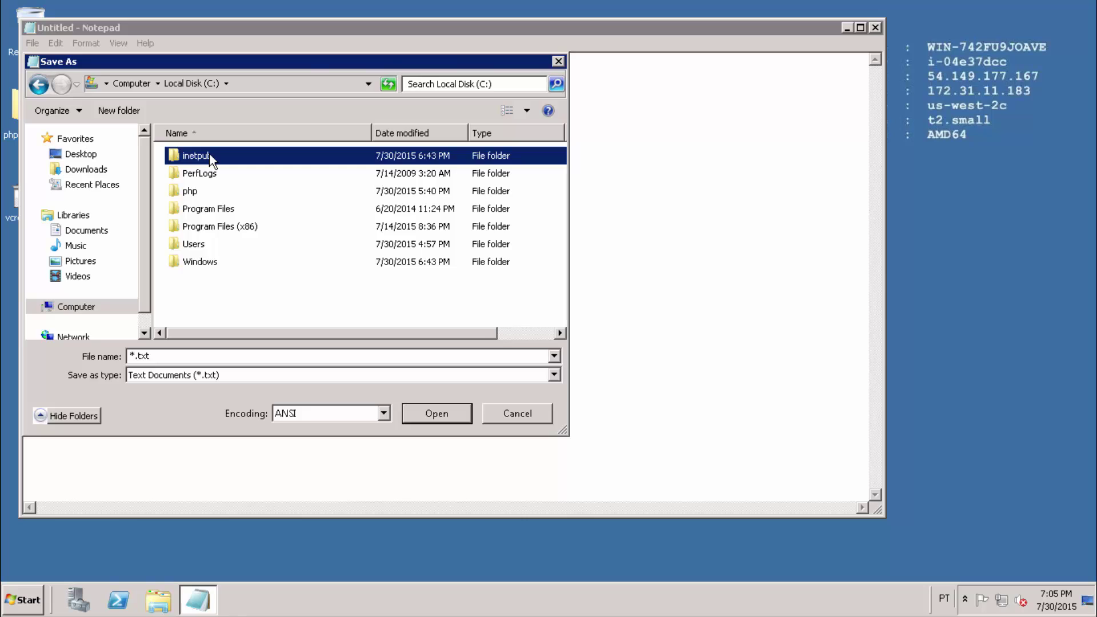
{"action": "double_click", "coordinate": [209, 156]}
{"action": "left_click", "coordinate": [206, 227]}
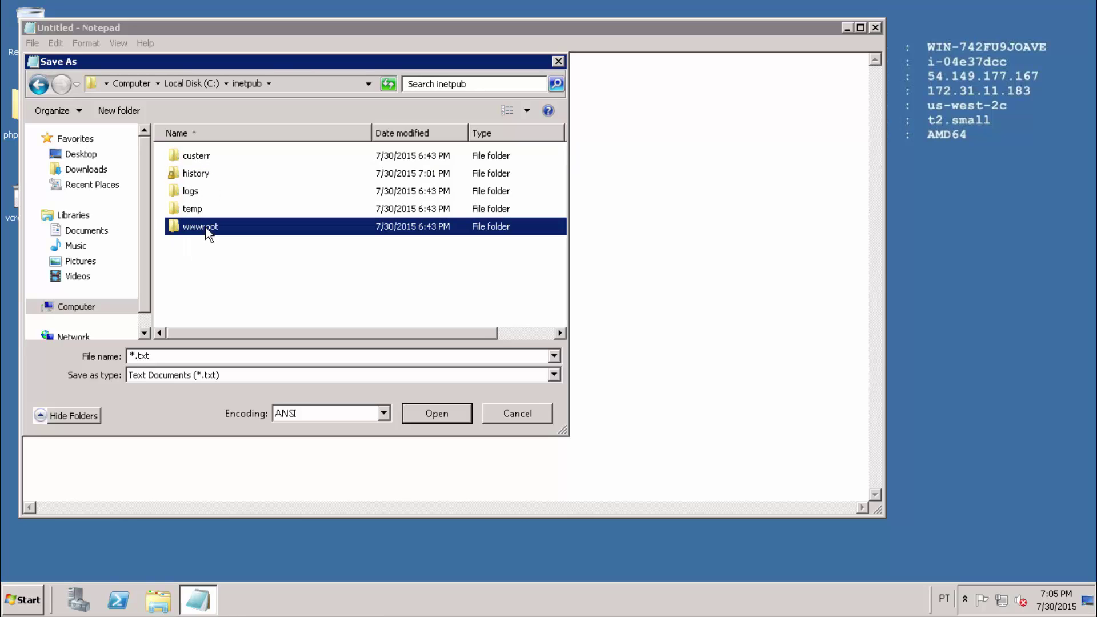
{"action": "double_click", "coordinate": [201, 227]}
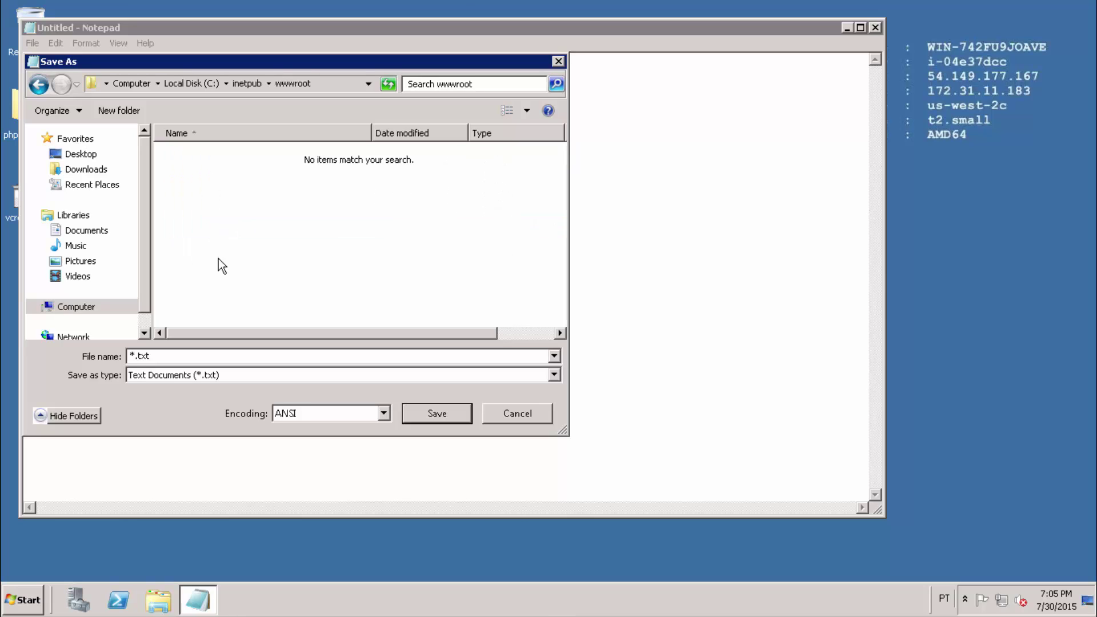
{"action": "left_click", "coordinate": [245, 375]}
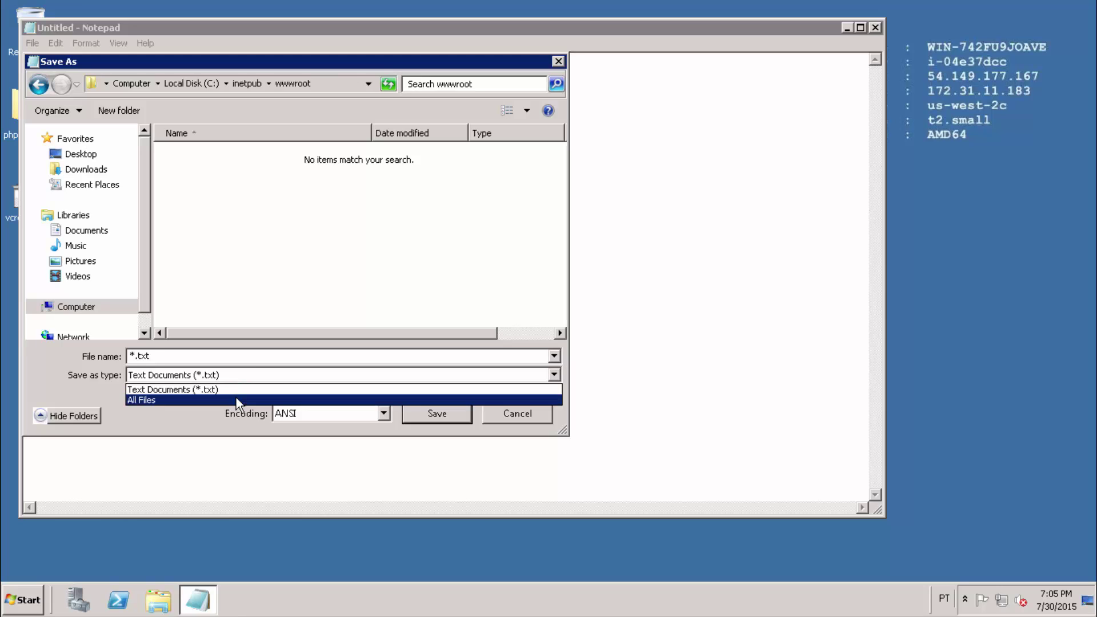
{"action": "left_click", "coordinate": [236, 398]}
{"action": "left_click", "coordinate": [243, 356]}
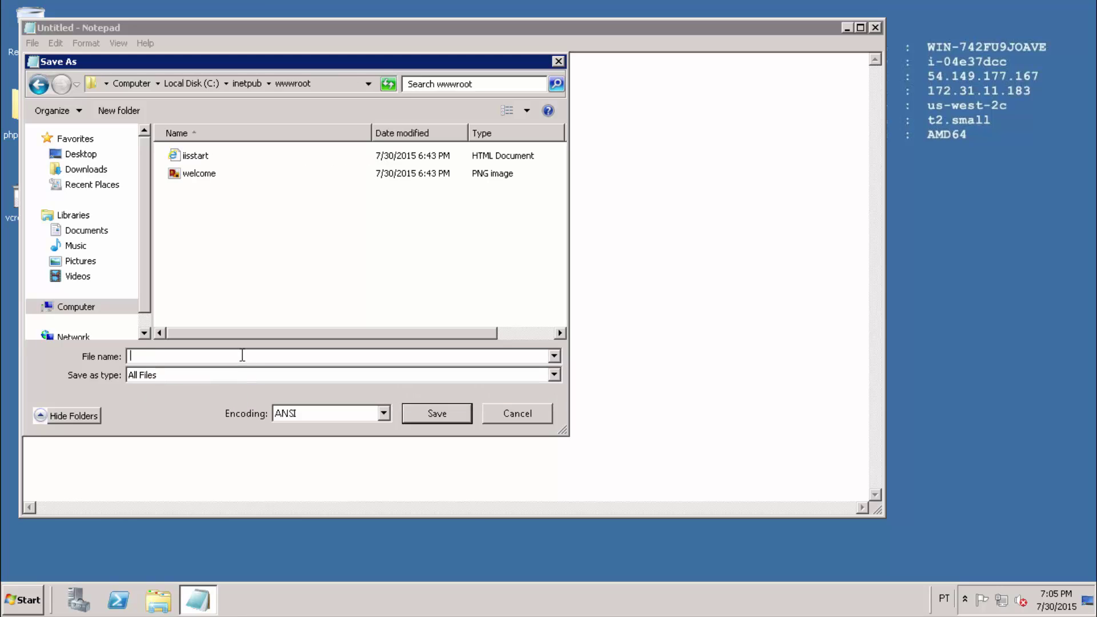
{"action": "type", "text": "test.php"}
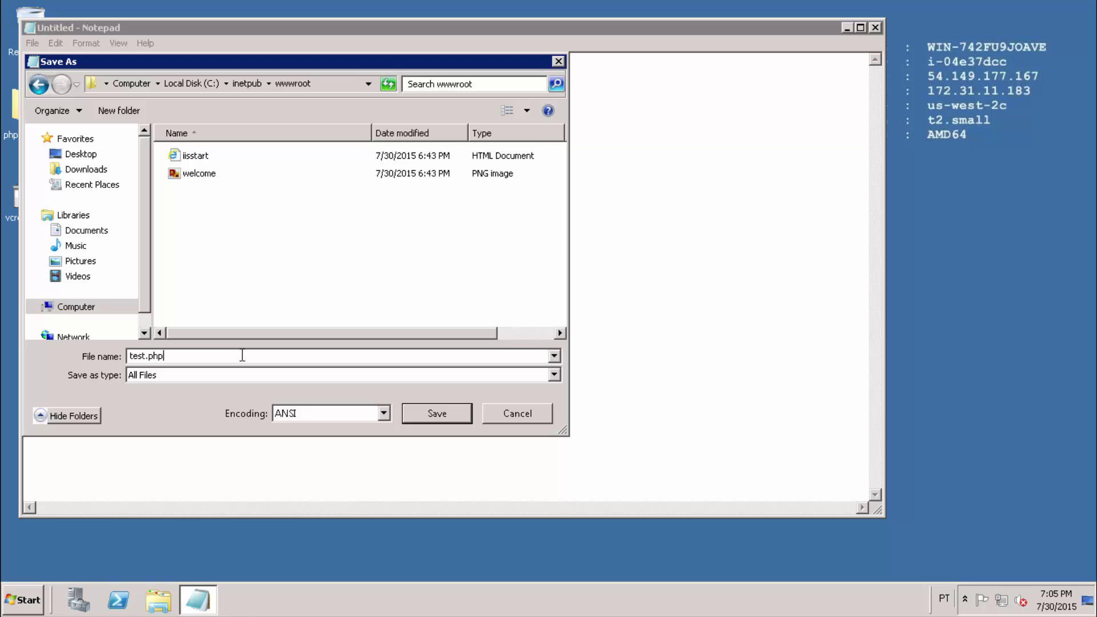